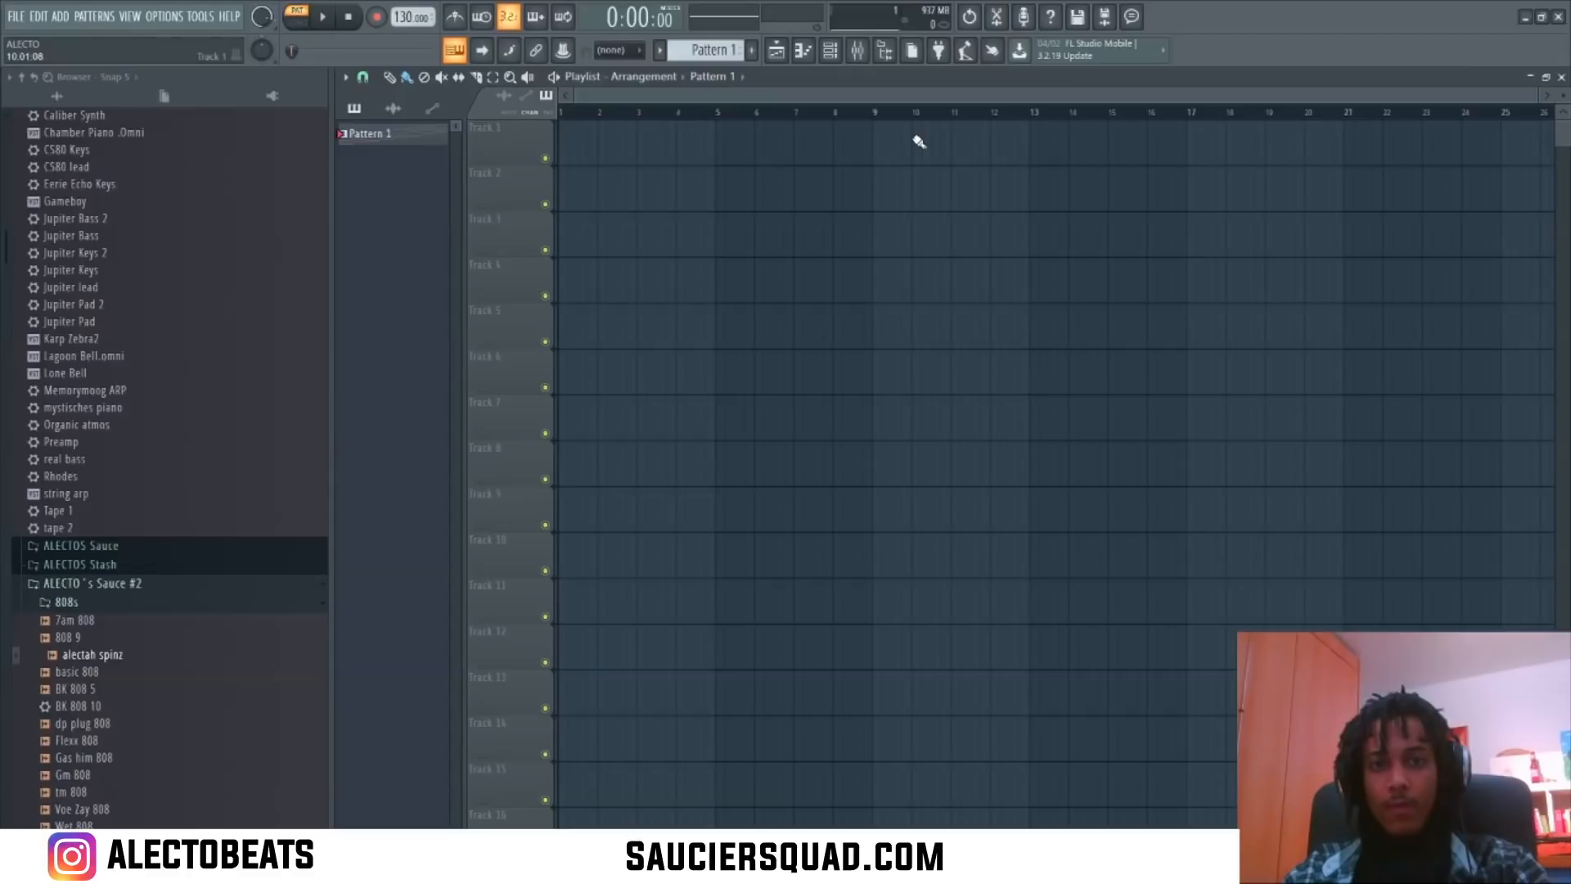
Step: Open the piano roll of the Omnisphere channel from the channel rack
click(830, 57)
click(725, 341)
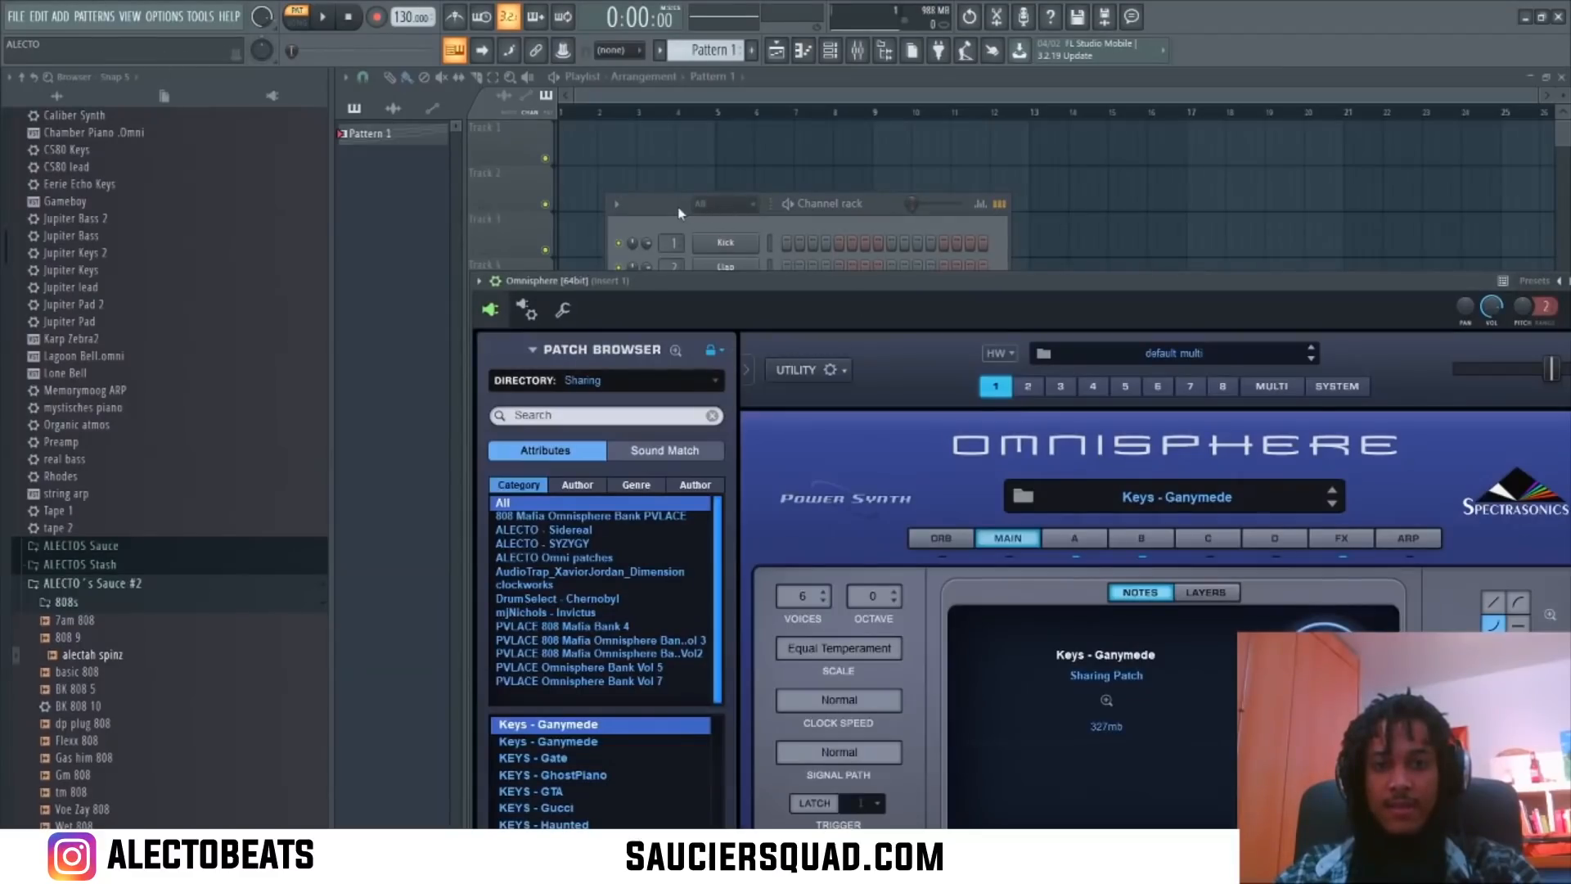
click(678, 213)
click(838, 347)
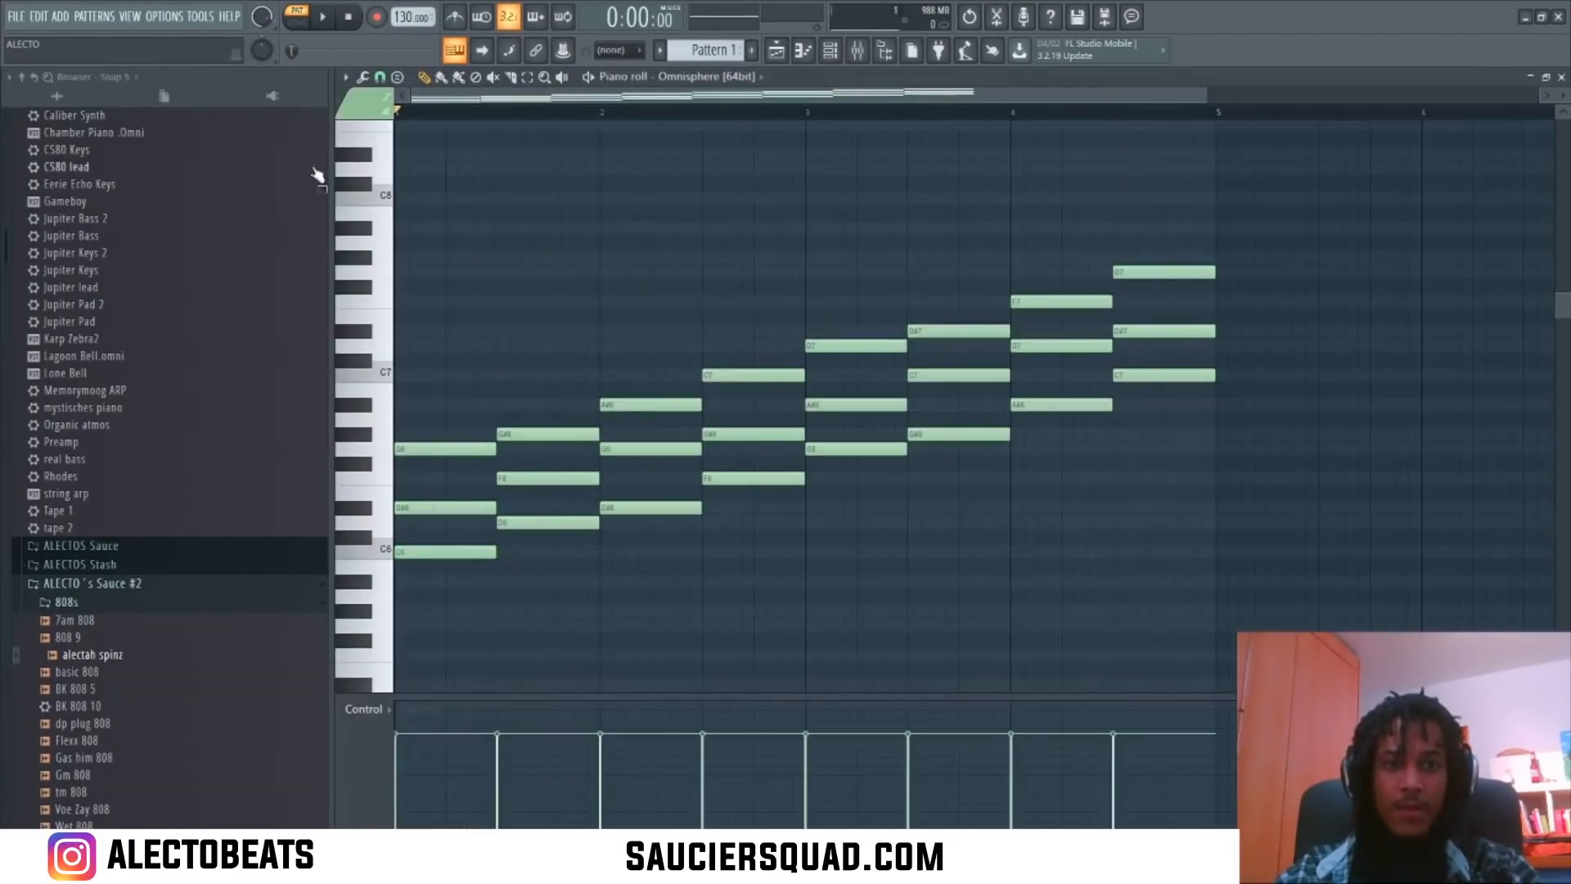
Step: Check the root note and scale type used for scale highlighting in the piano roll
click(345, 76)
mouse_move(405, 175)
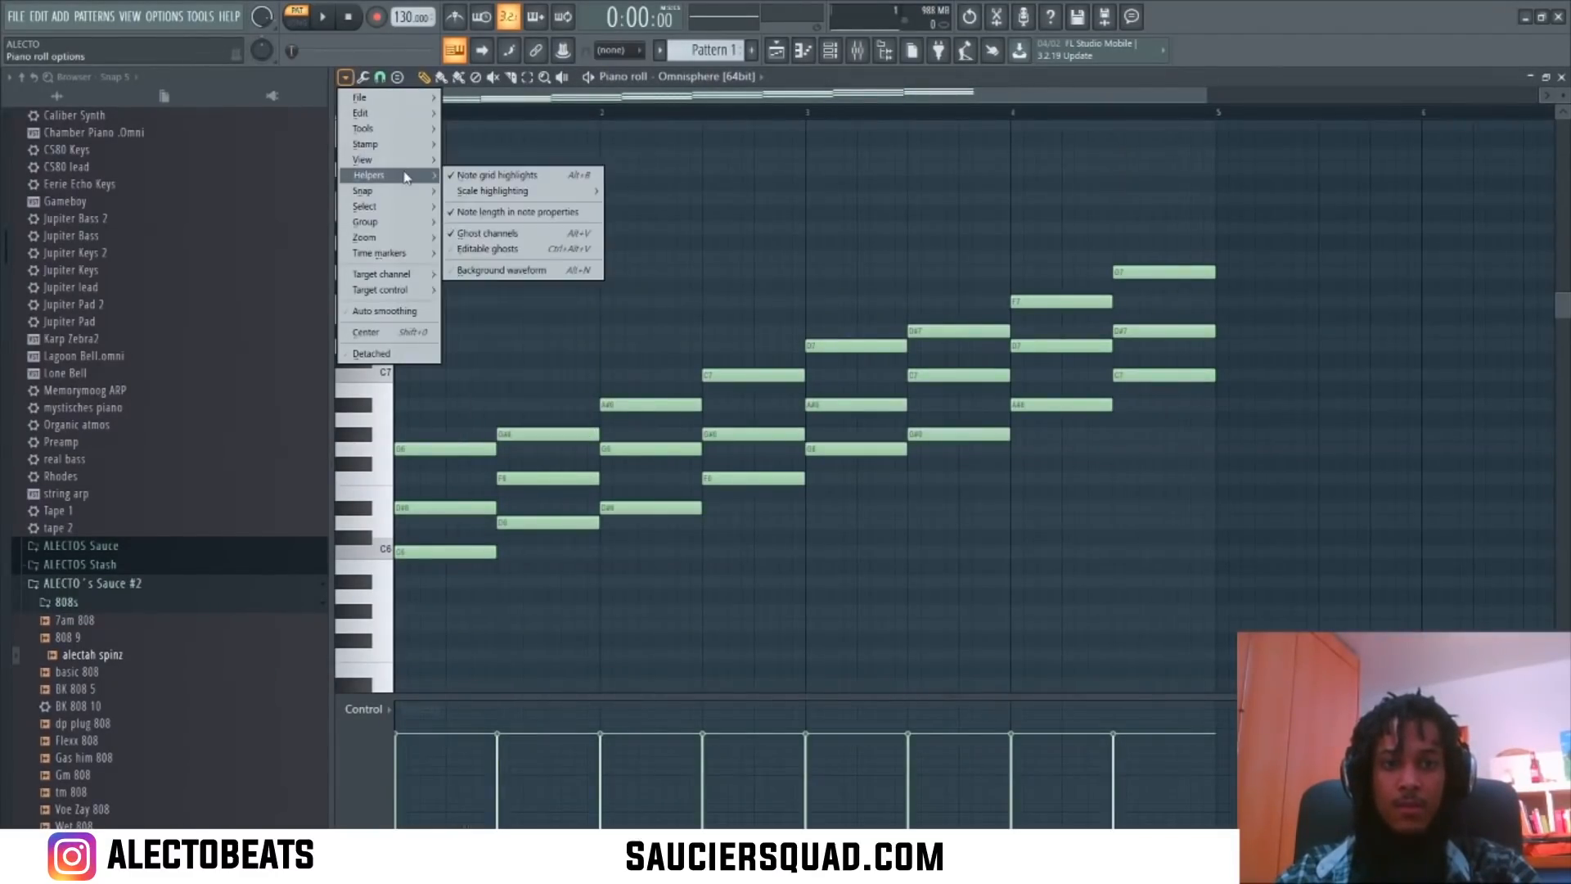
mouse_move(575, 196)
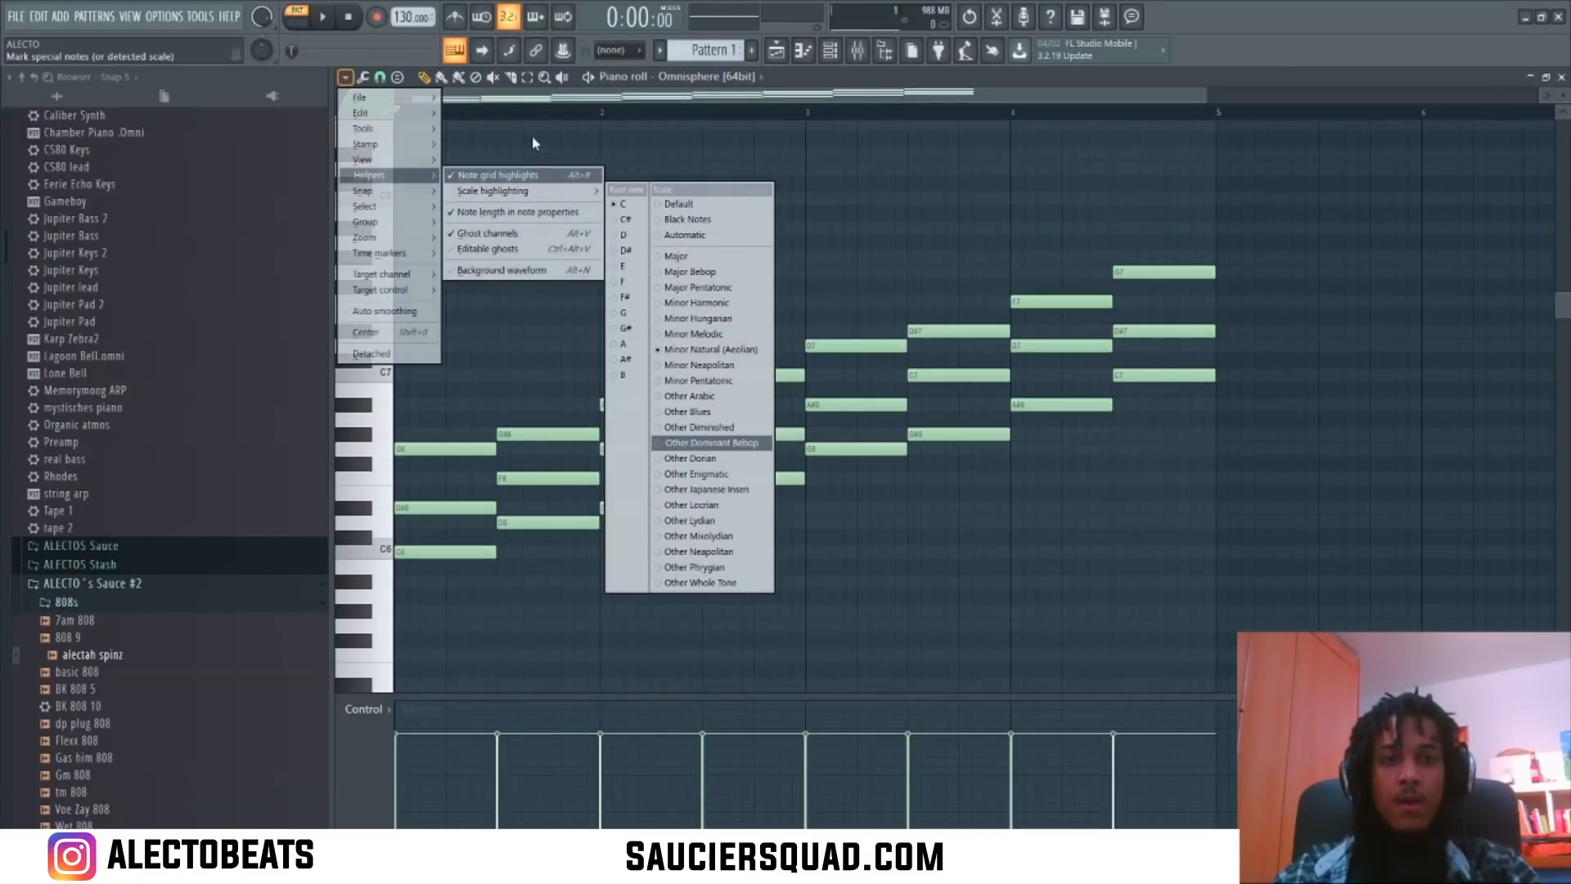
click(550, 100)
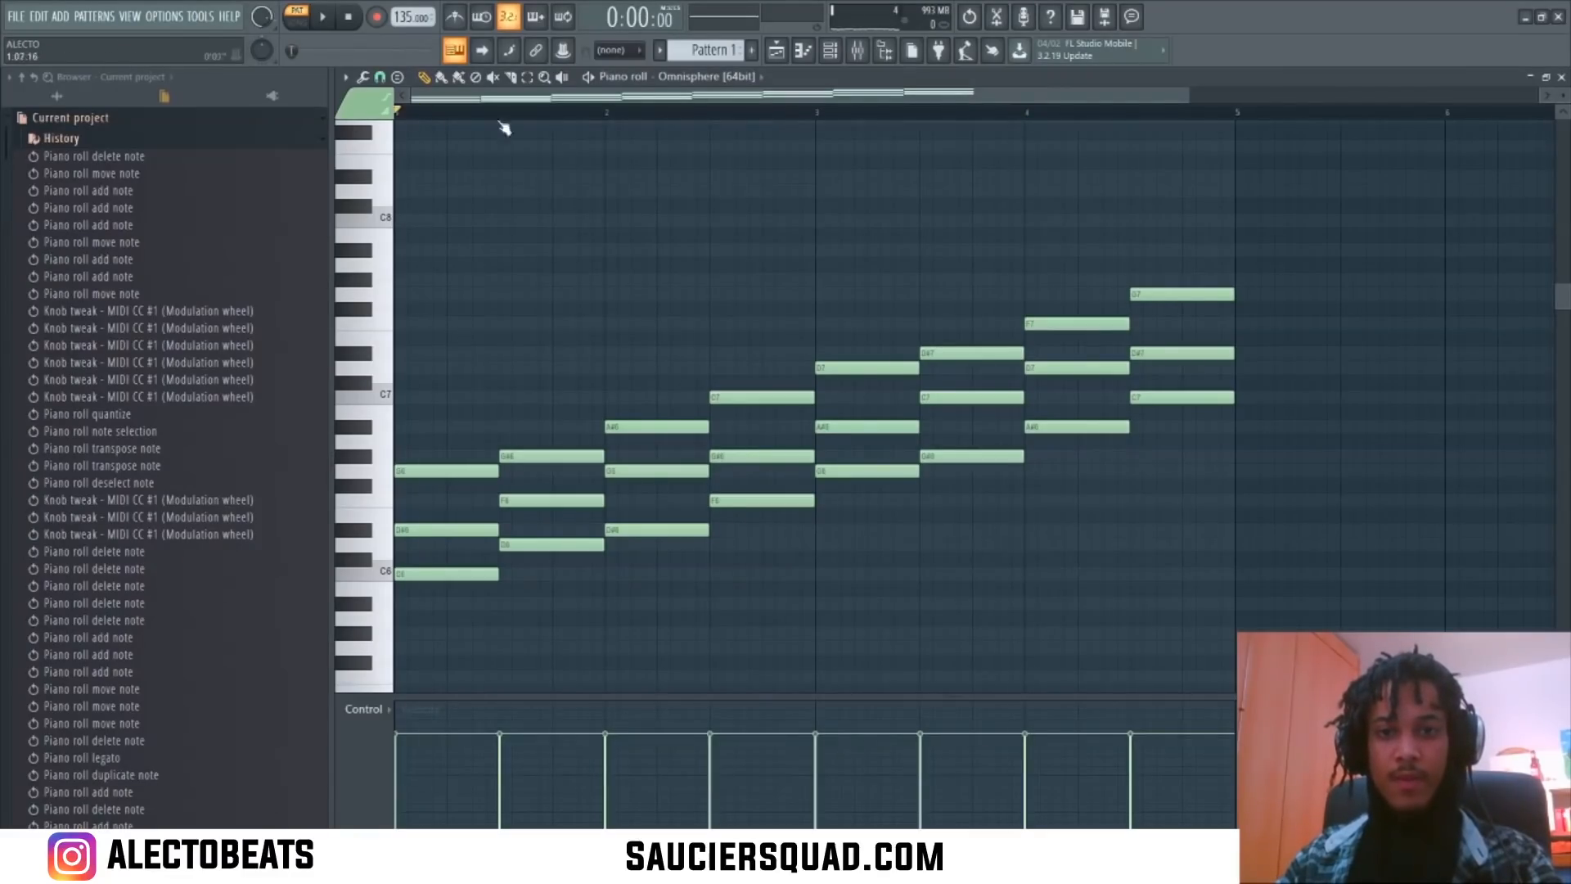
Step: Play the stacked chords from several positions across bars 1 to 4 to compare how they sound
key(space)
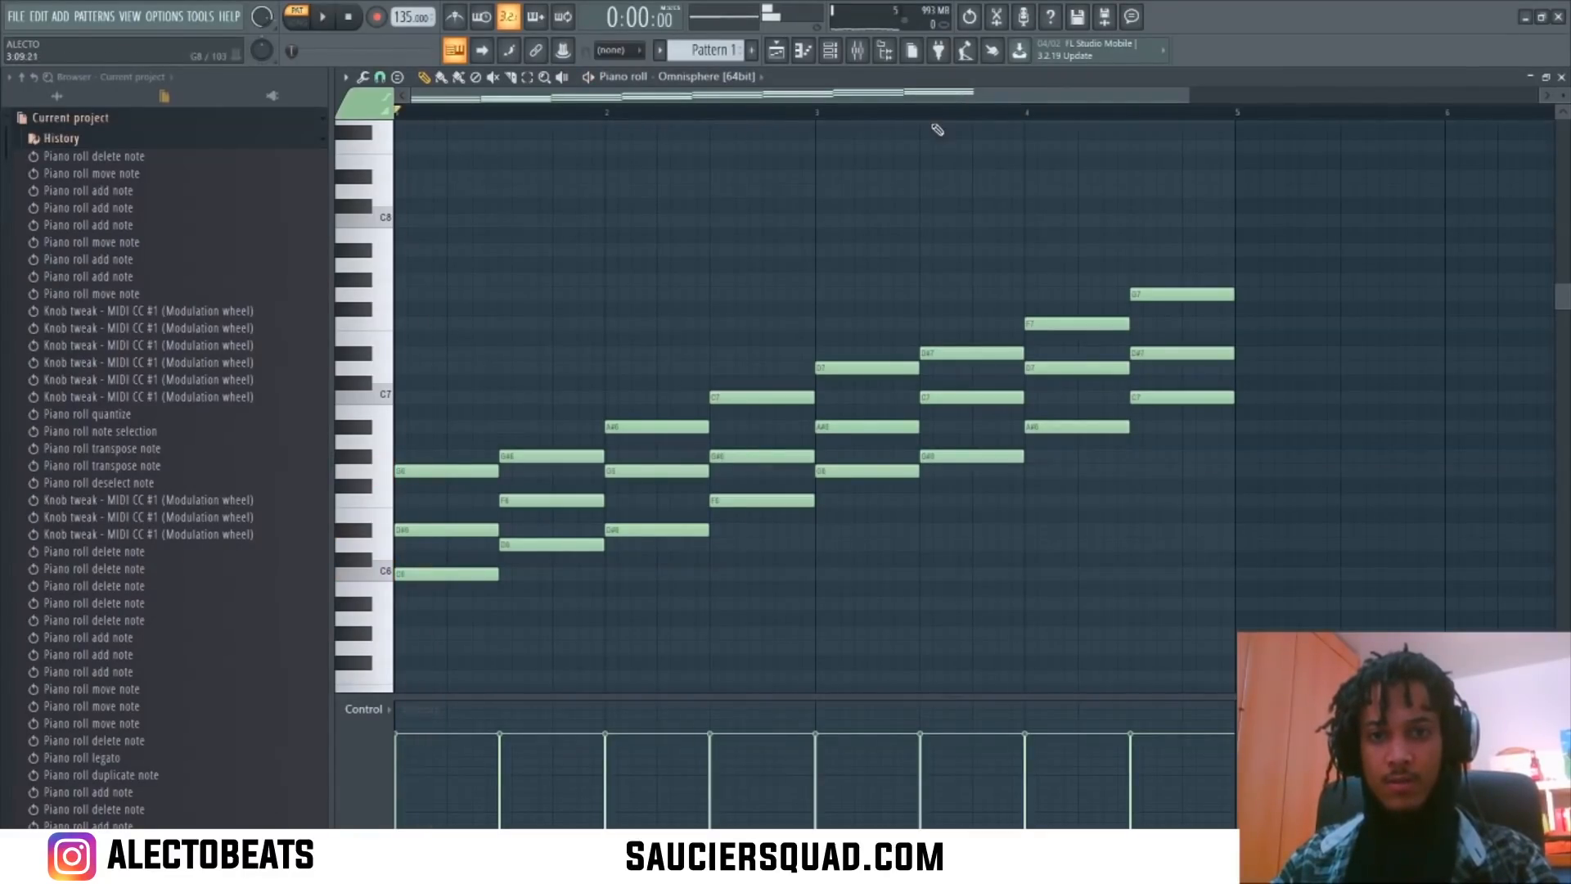
click(921, 112)
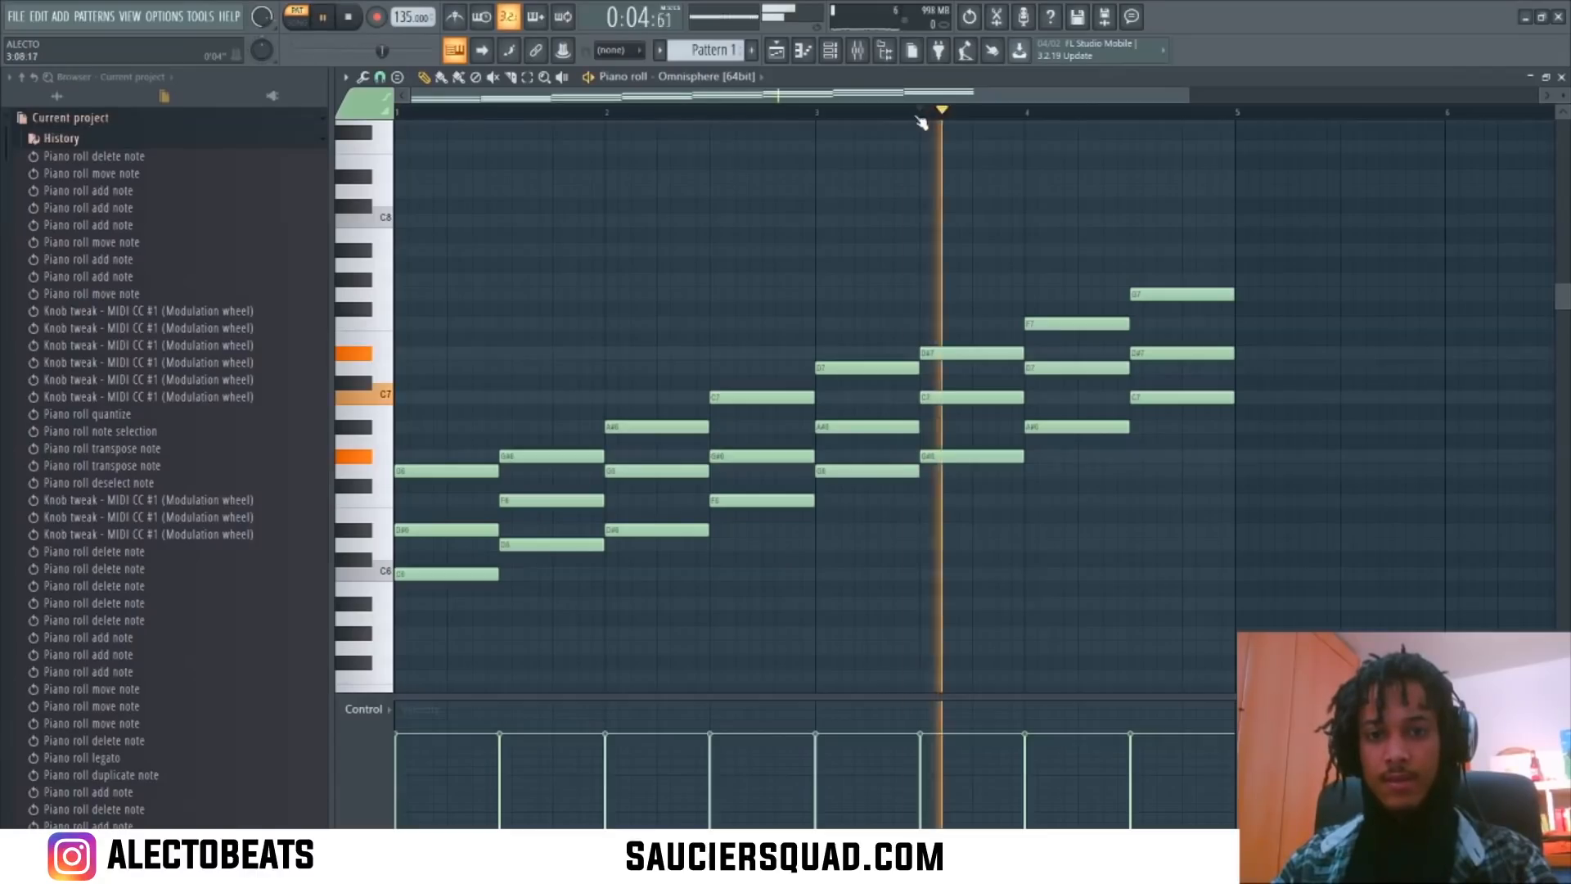
key(space)
click(813, 115)
key(space)
key(space)
click(437, 115)
key(space)
key(space)
click(921, 112)
key(space)
key(space)
click(1027, 113)
key(space)
key(space)
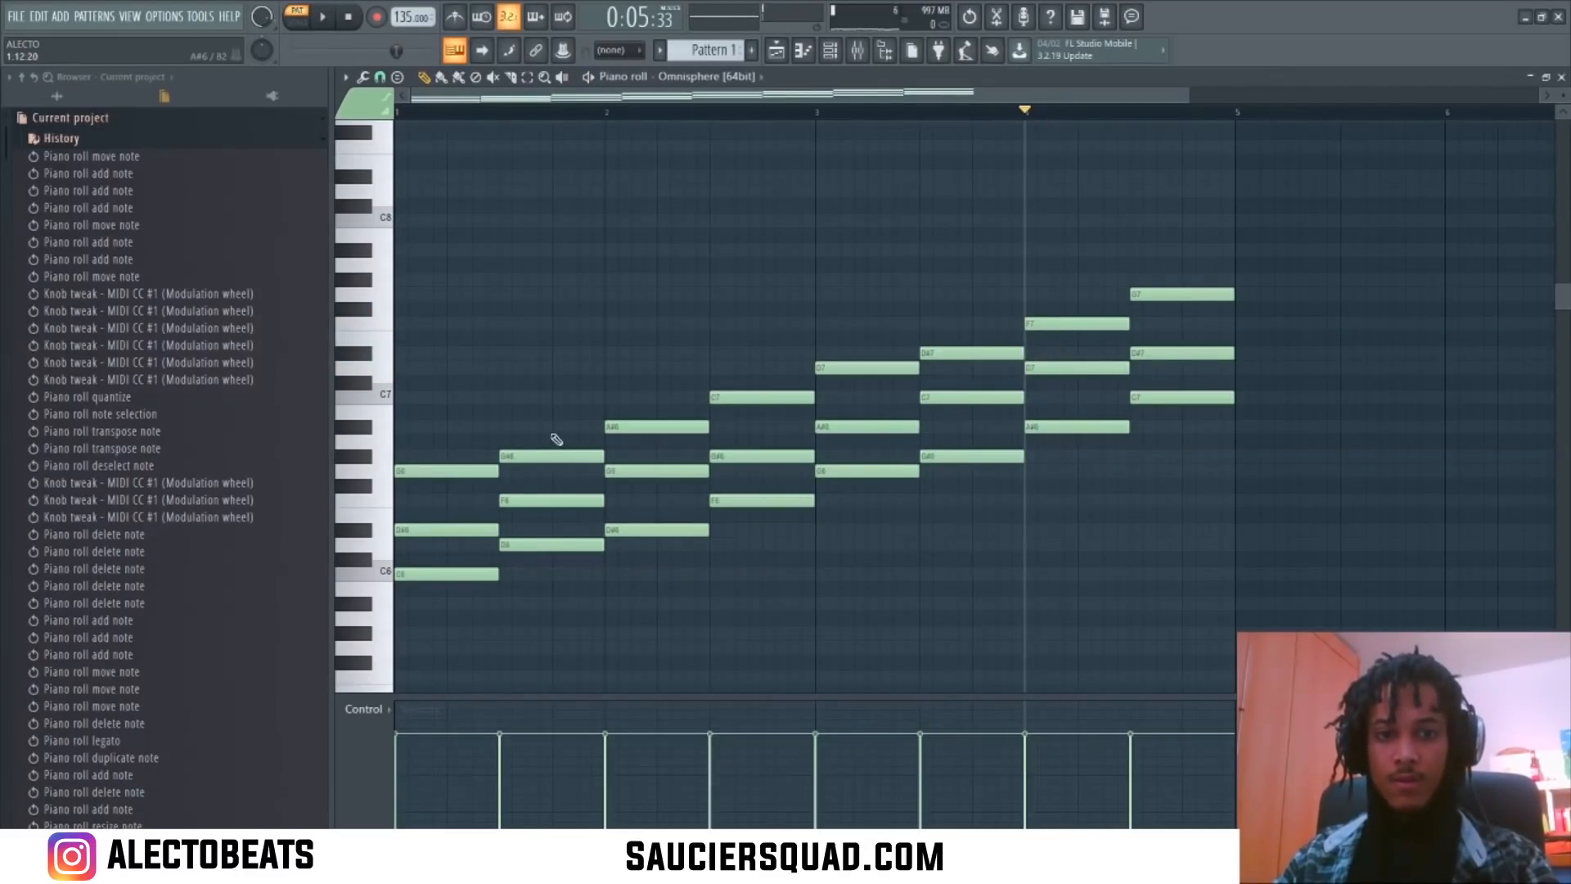
Step: Delete the chord in the second half of bar 1 and the chord in the first half of bar 2
right_click(553, 456)
right_click(553, 500)
right_click(552, 544)
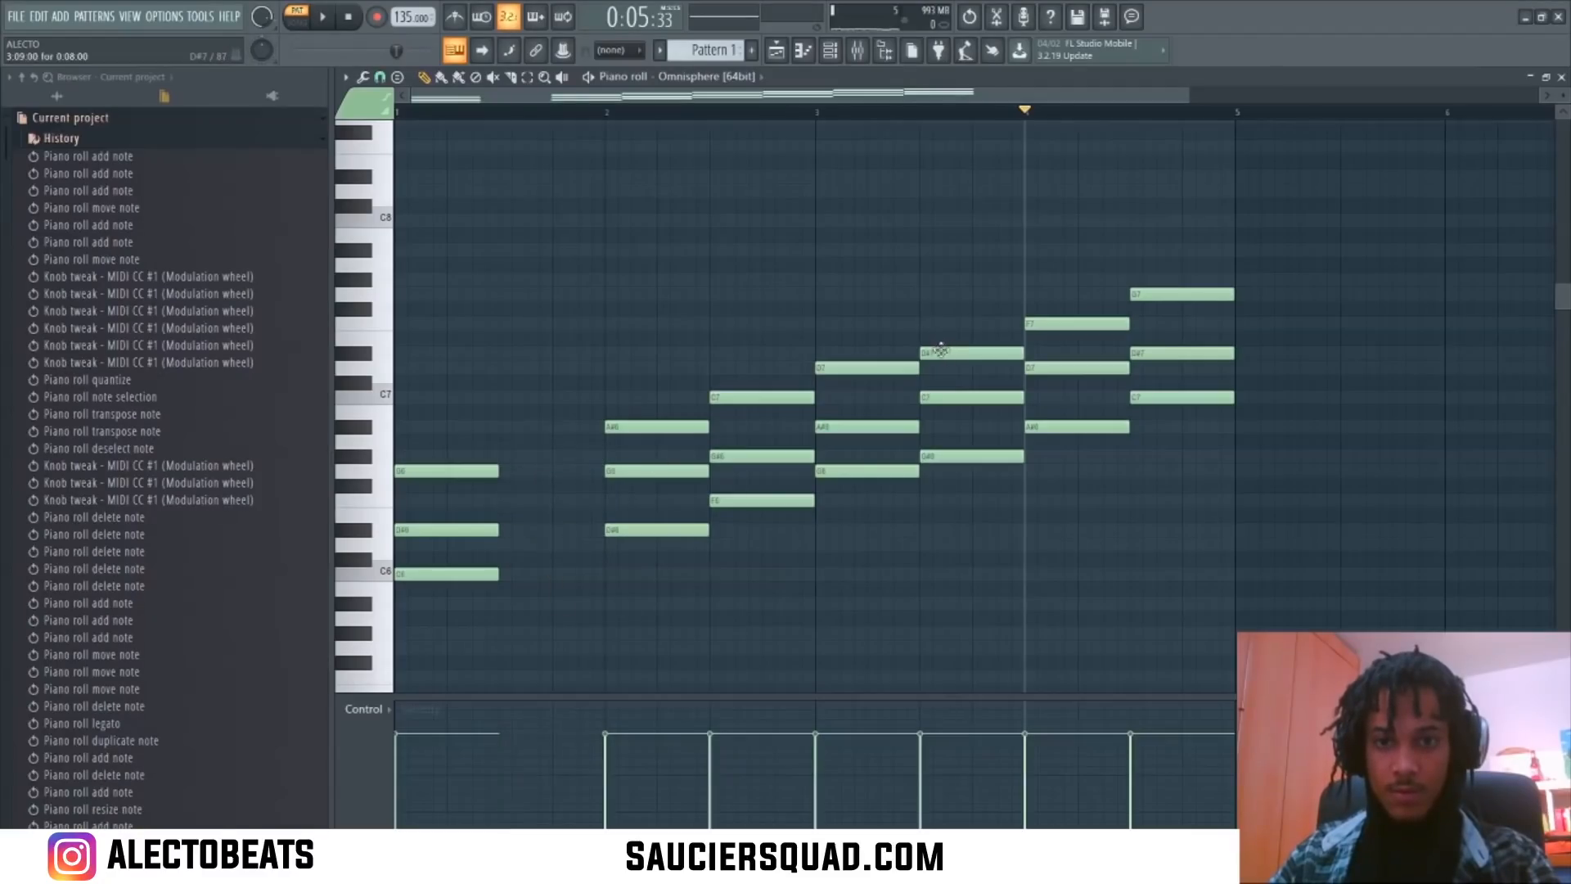
right_click(655, 426)
right_click(655, 471)
right_click(655, 529)
Step: Build a G6, C7 and D#7 chord at the start of bar 2, reusing the D#7 note from bar 3
mouse_move(942, 348)
mouse_down()
mouse_move(620, 348)
mouse_move(617, 395)
mouse_up()
click(607, 399)
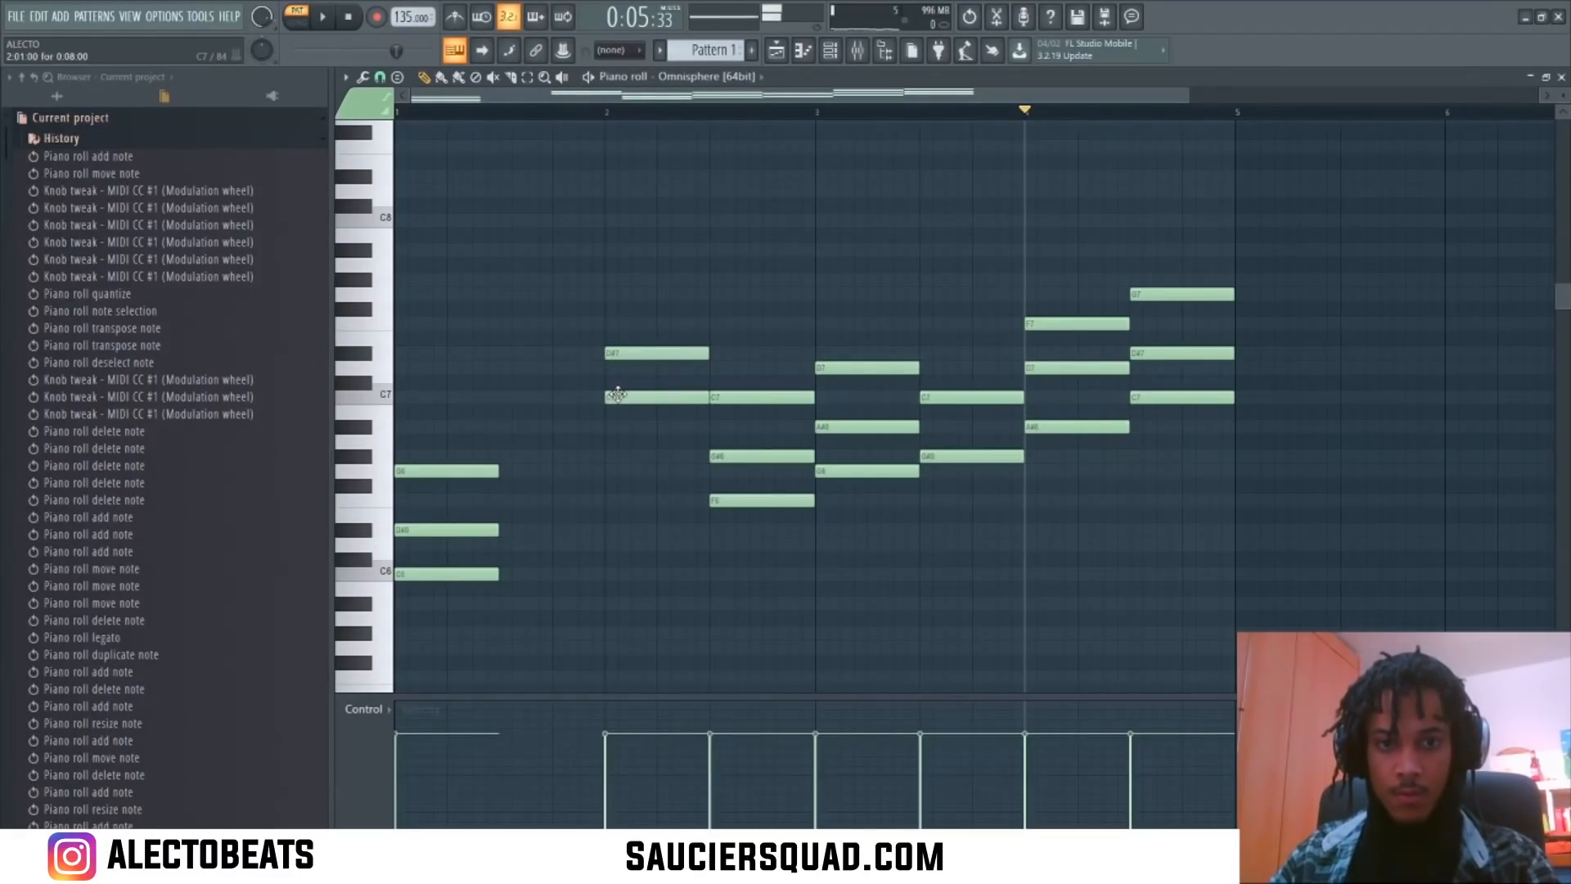
click(610, 472)
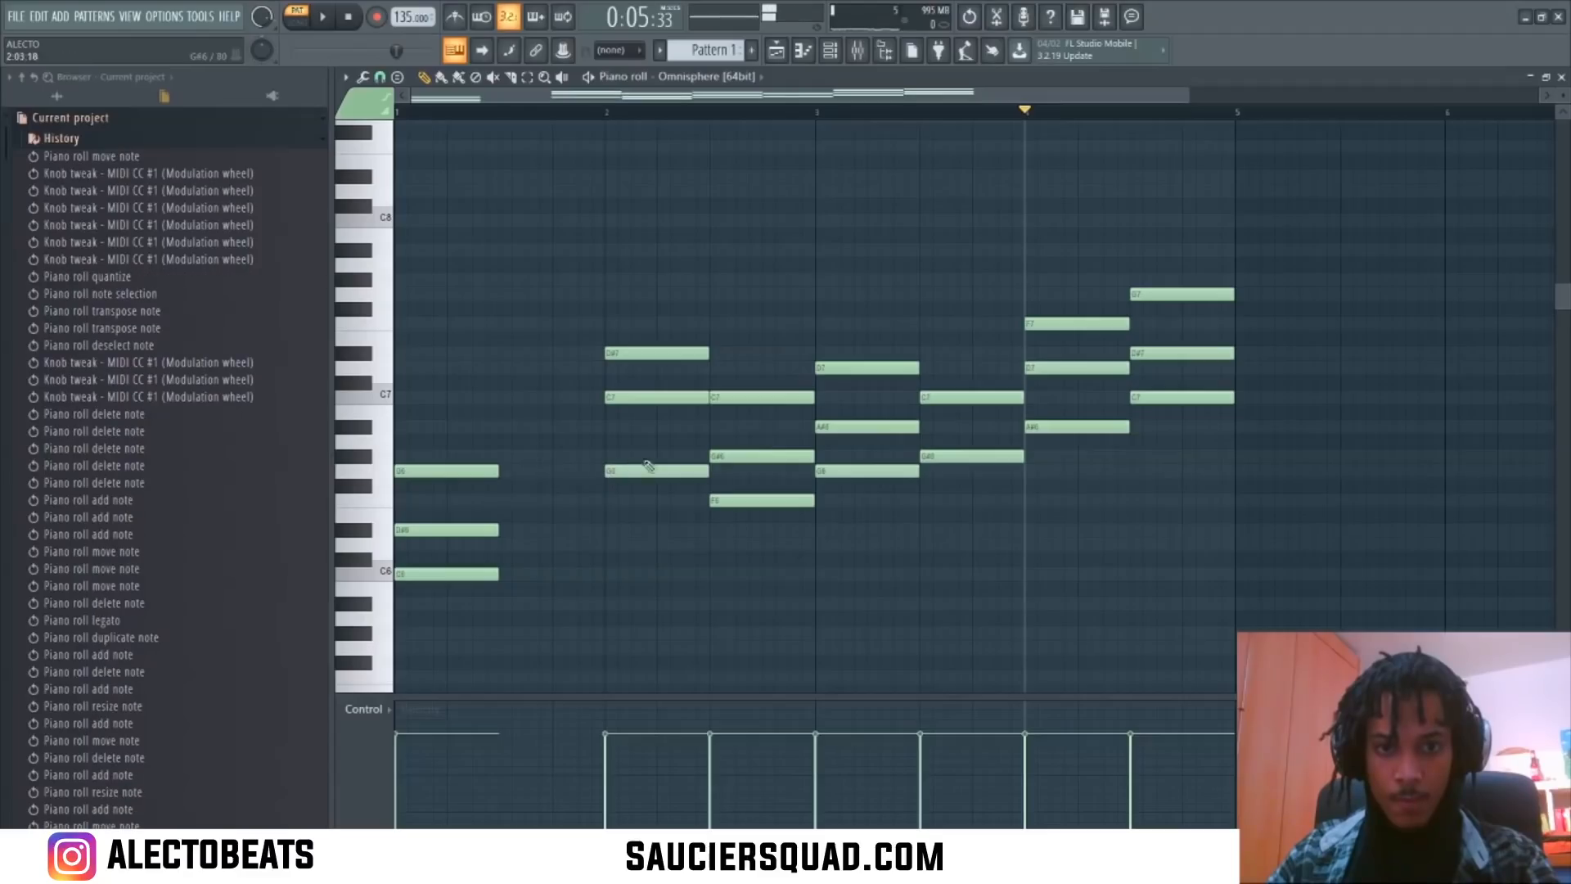
Step: Delete the chord in the second half of bar 2, the leftover C7 and G#6 in bar 3, and the last chord of bar 4
right_click(749, 397)
right_click(752, 456)
right_click(754, 500)
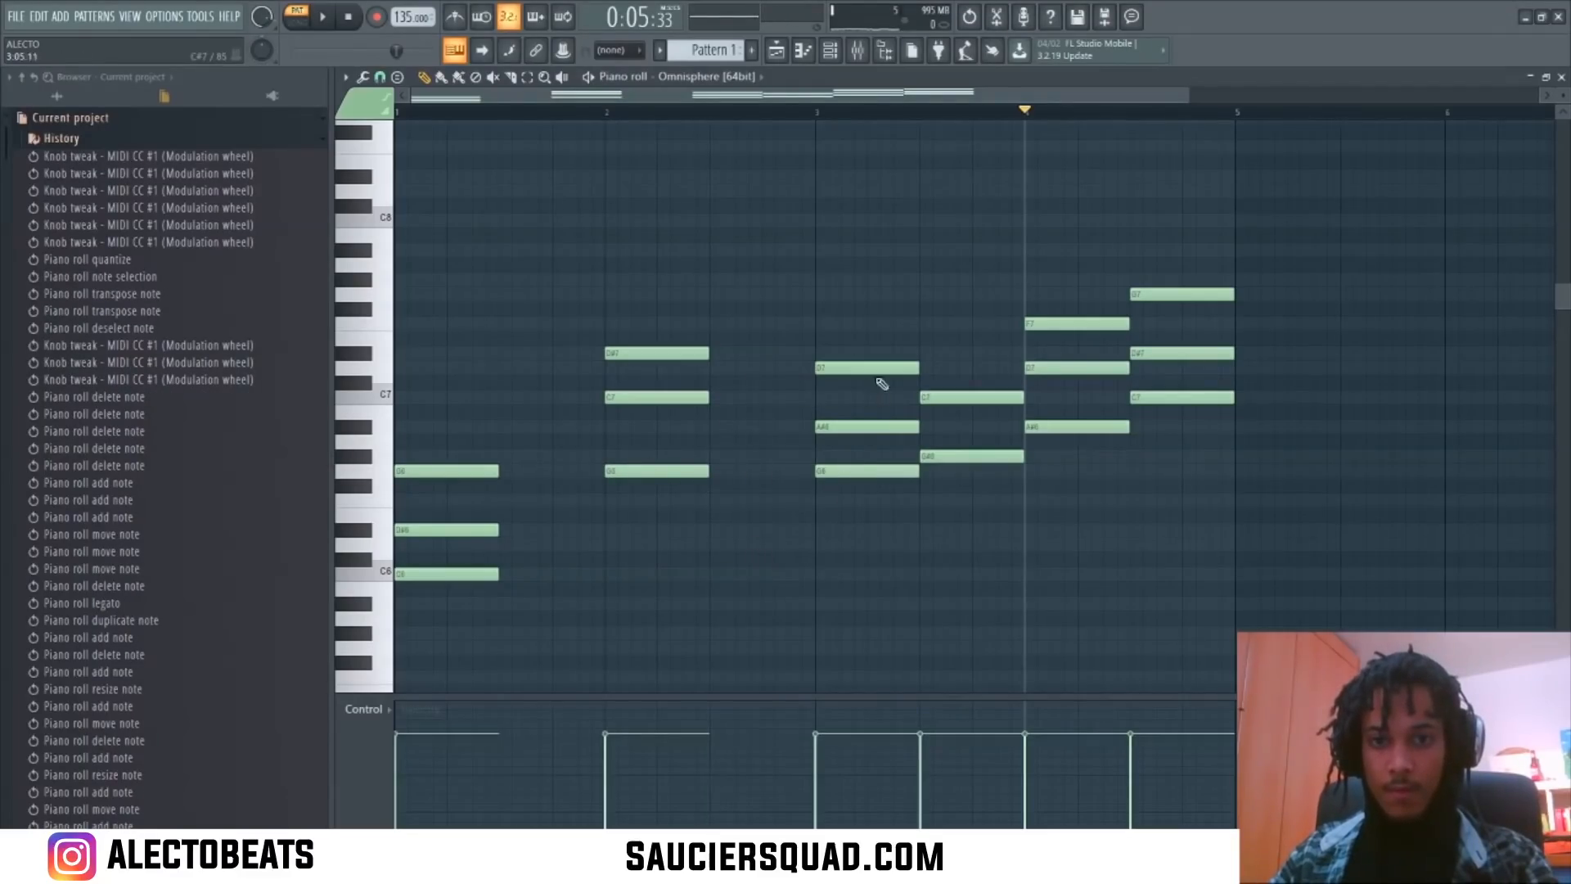
right_click(967, 397)
right_click(974, 456)
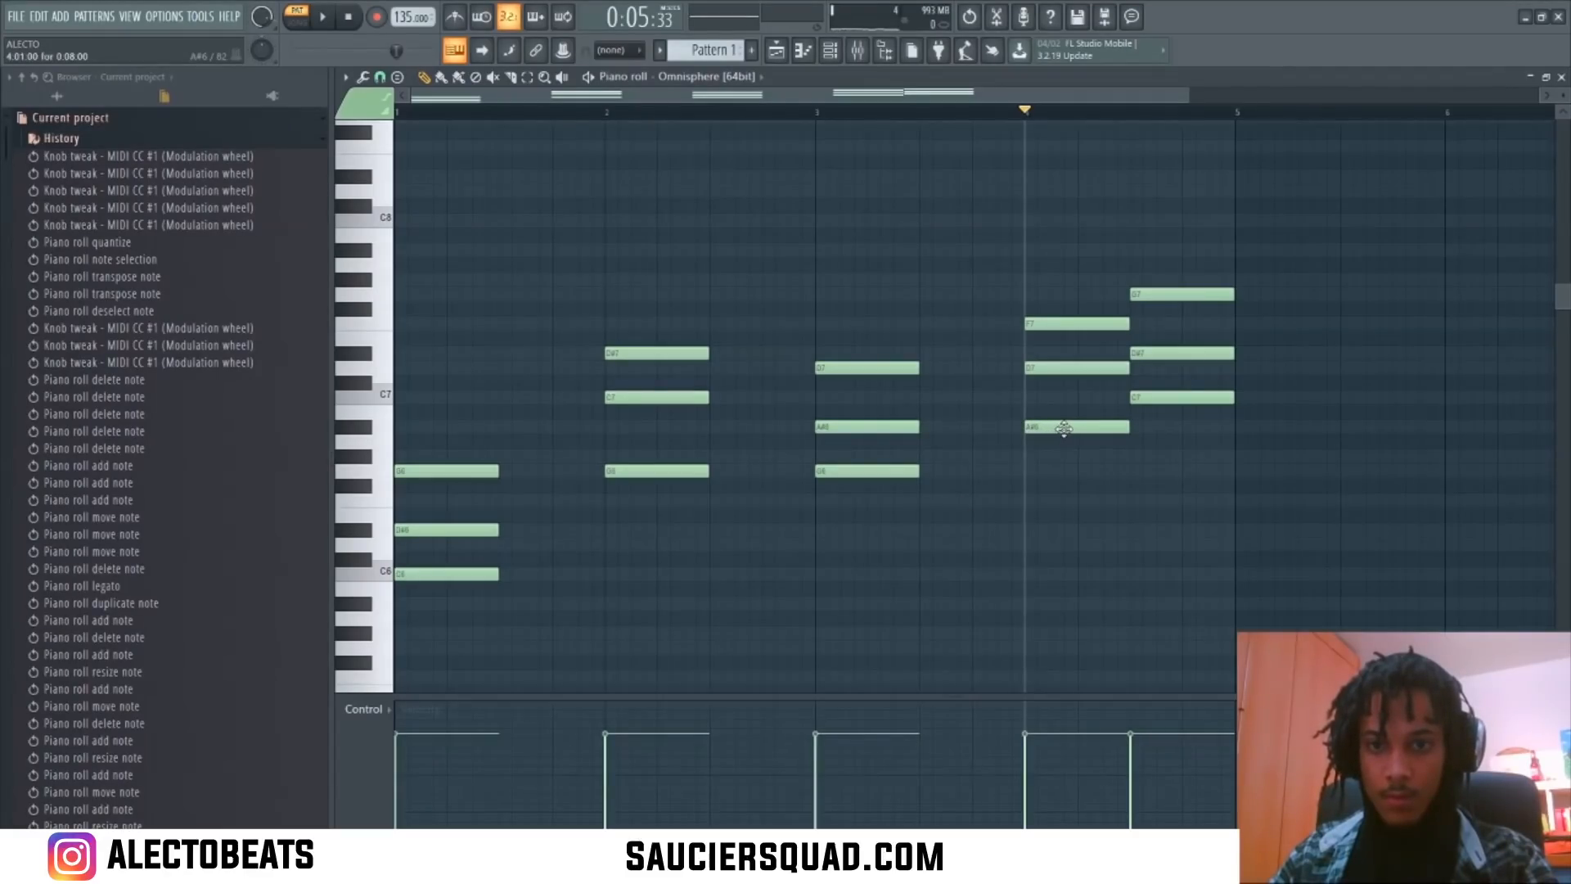
right_click(1178, 397)
right_click(1186, 354)
right_click(1196, 295)
Step: Move the A#6, D7 and F7 chord from the start of bar 4 to the second half of the bar
drag(1065, 322, 1148, 323)
drag(1059, 368, 1165, 368)
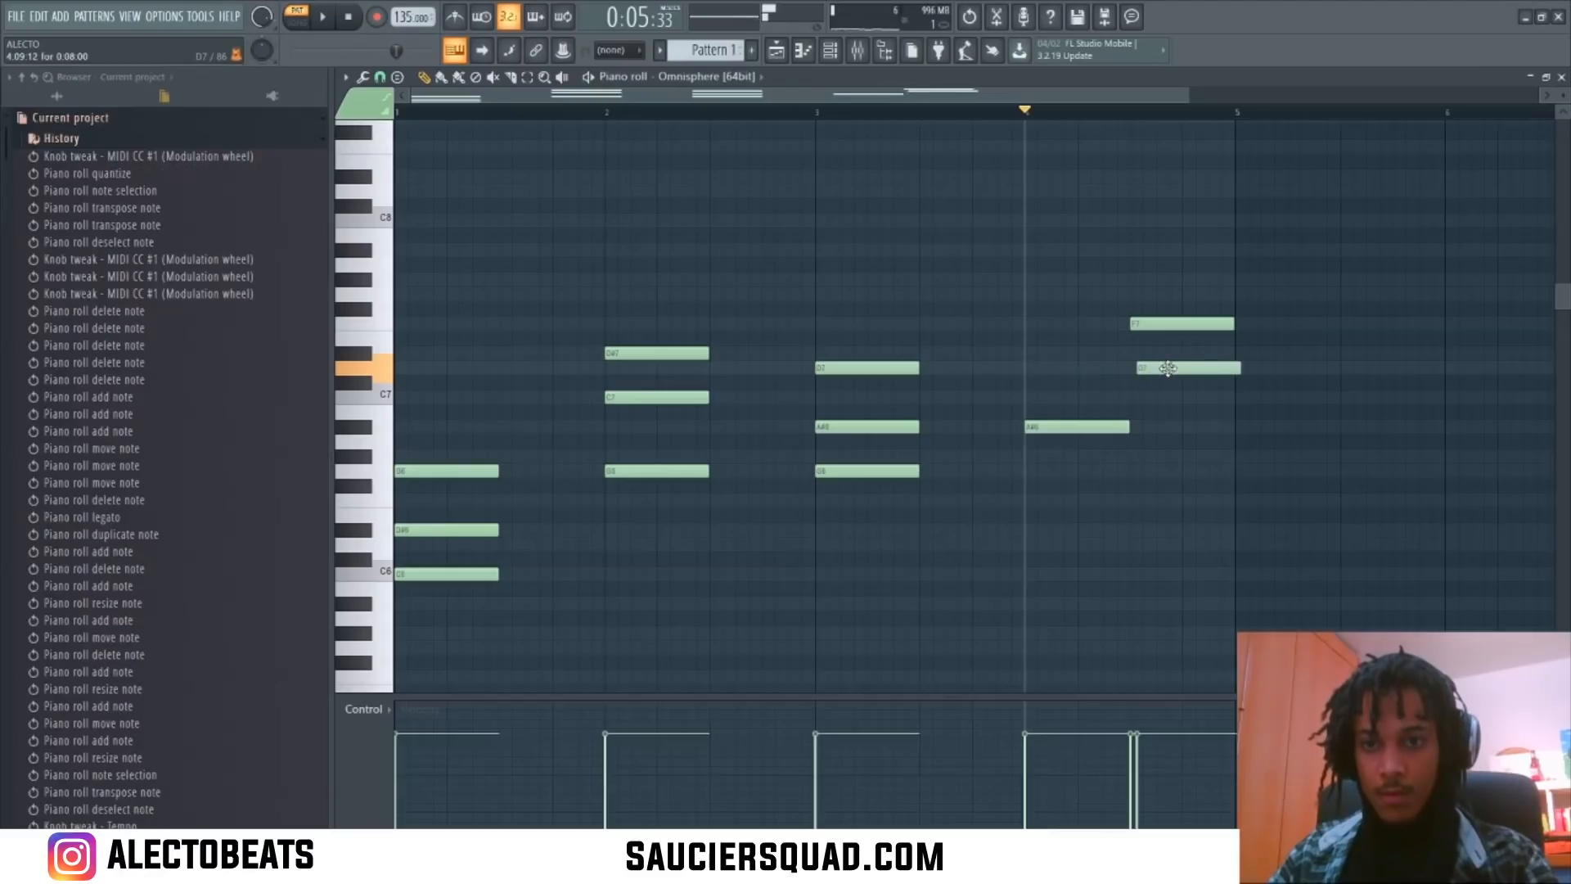
drag(1069, 428, 1181, 438)
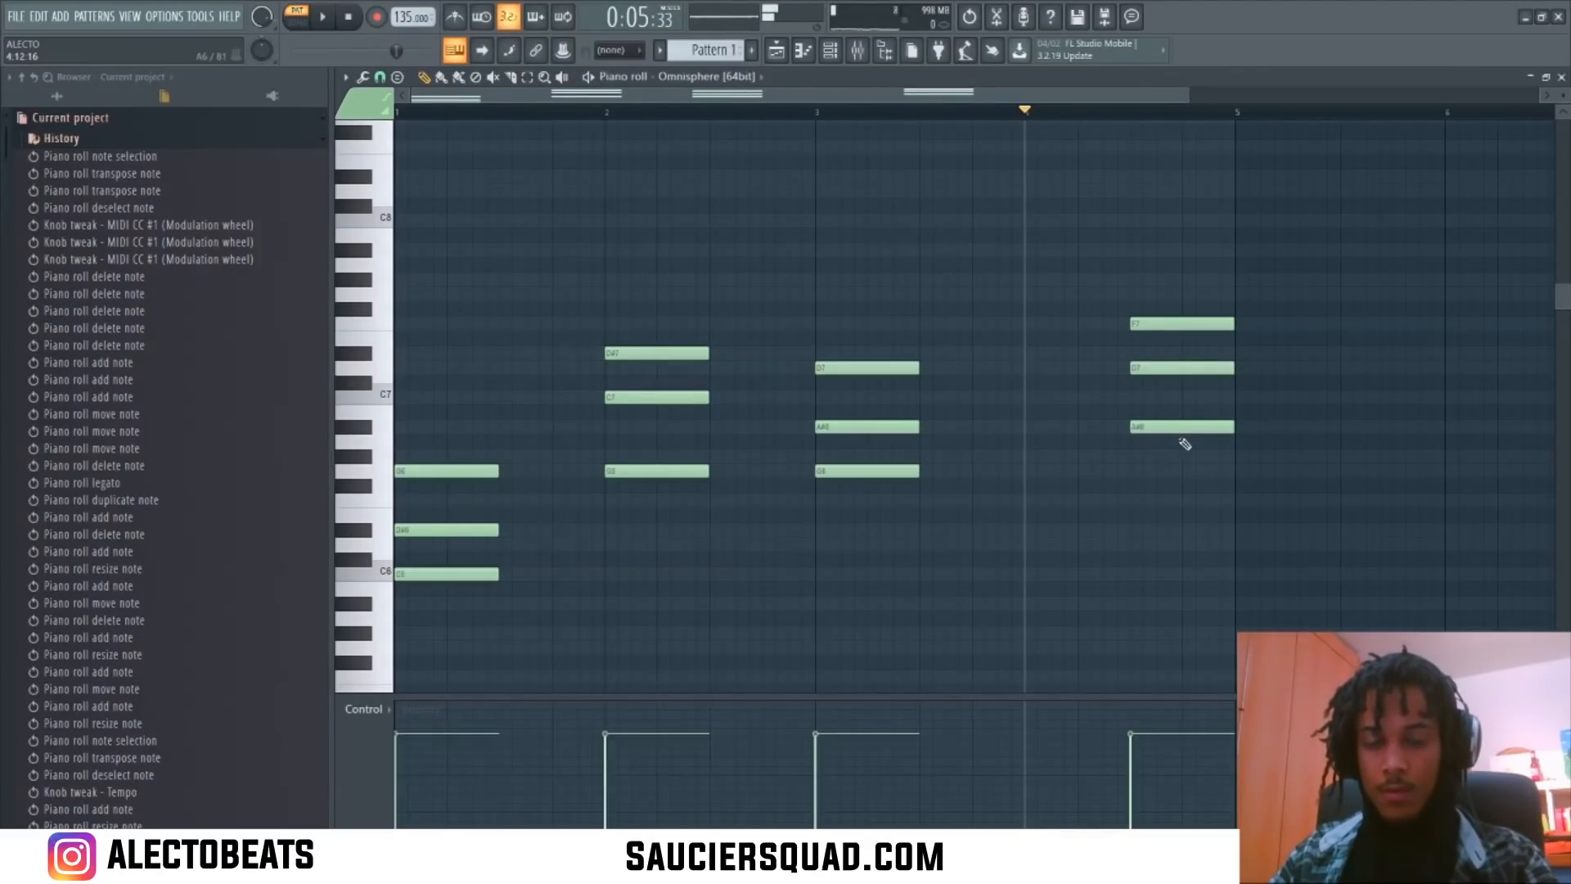
Step: Add a G6, C7 and D#7 chord at the start of bar 4 and play the progression
key(space)
click(1035, 353)
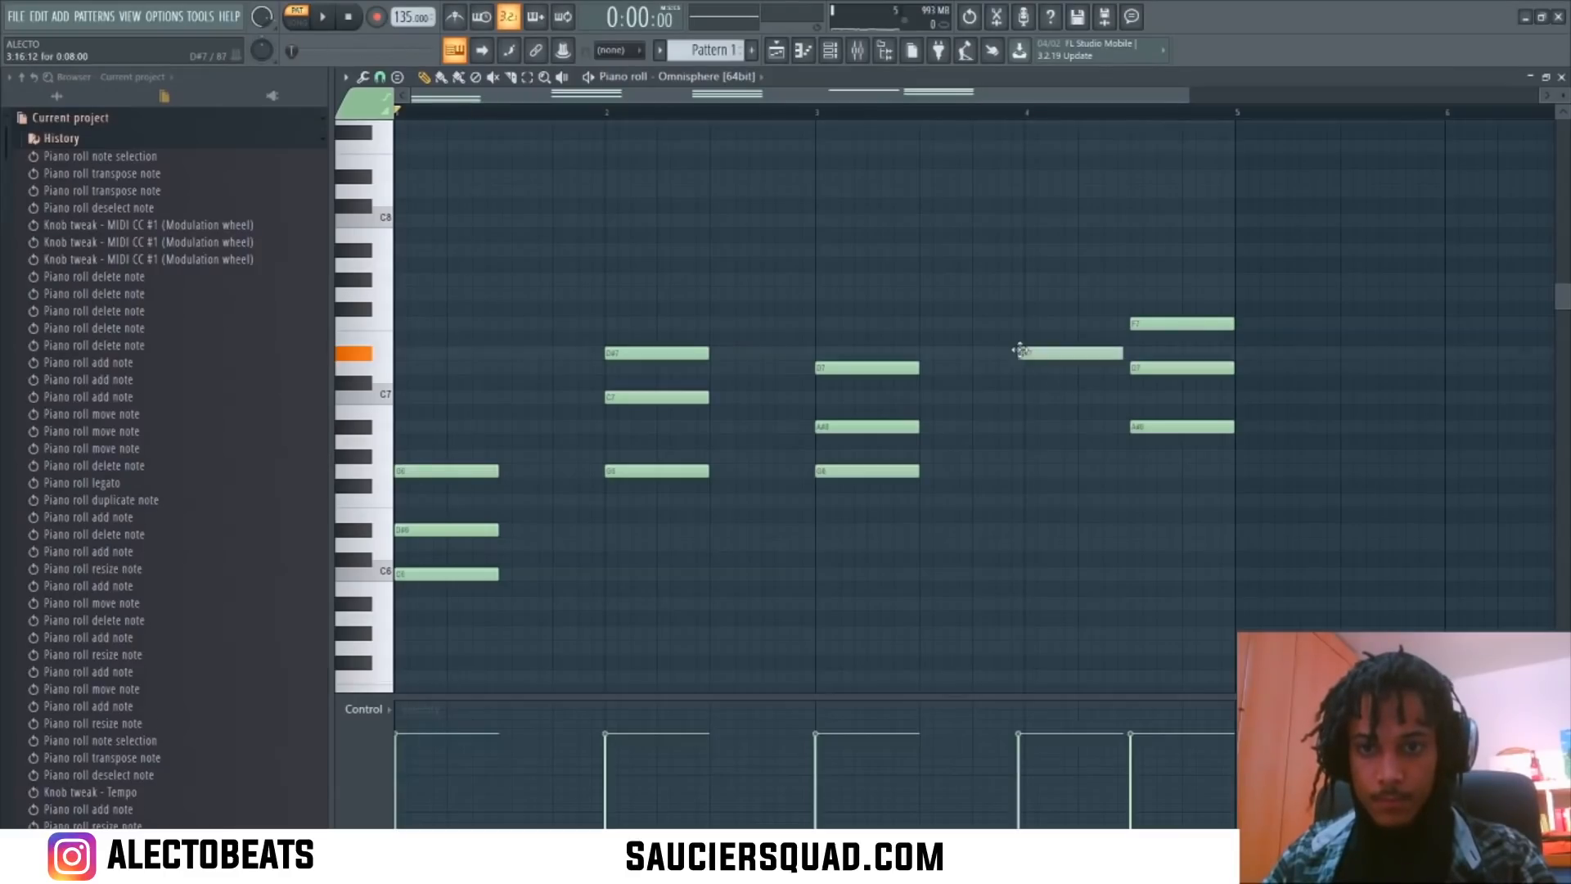
click(1036, 397)
click(1035, 471)
key(space)
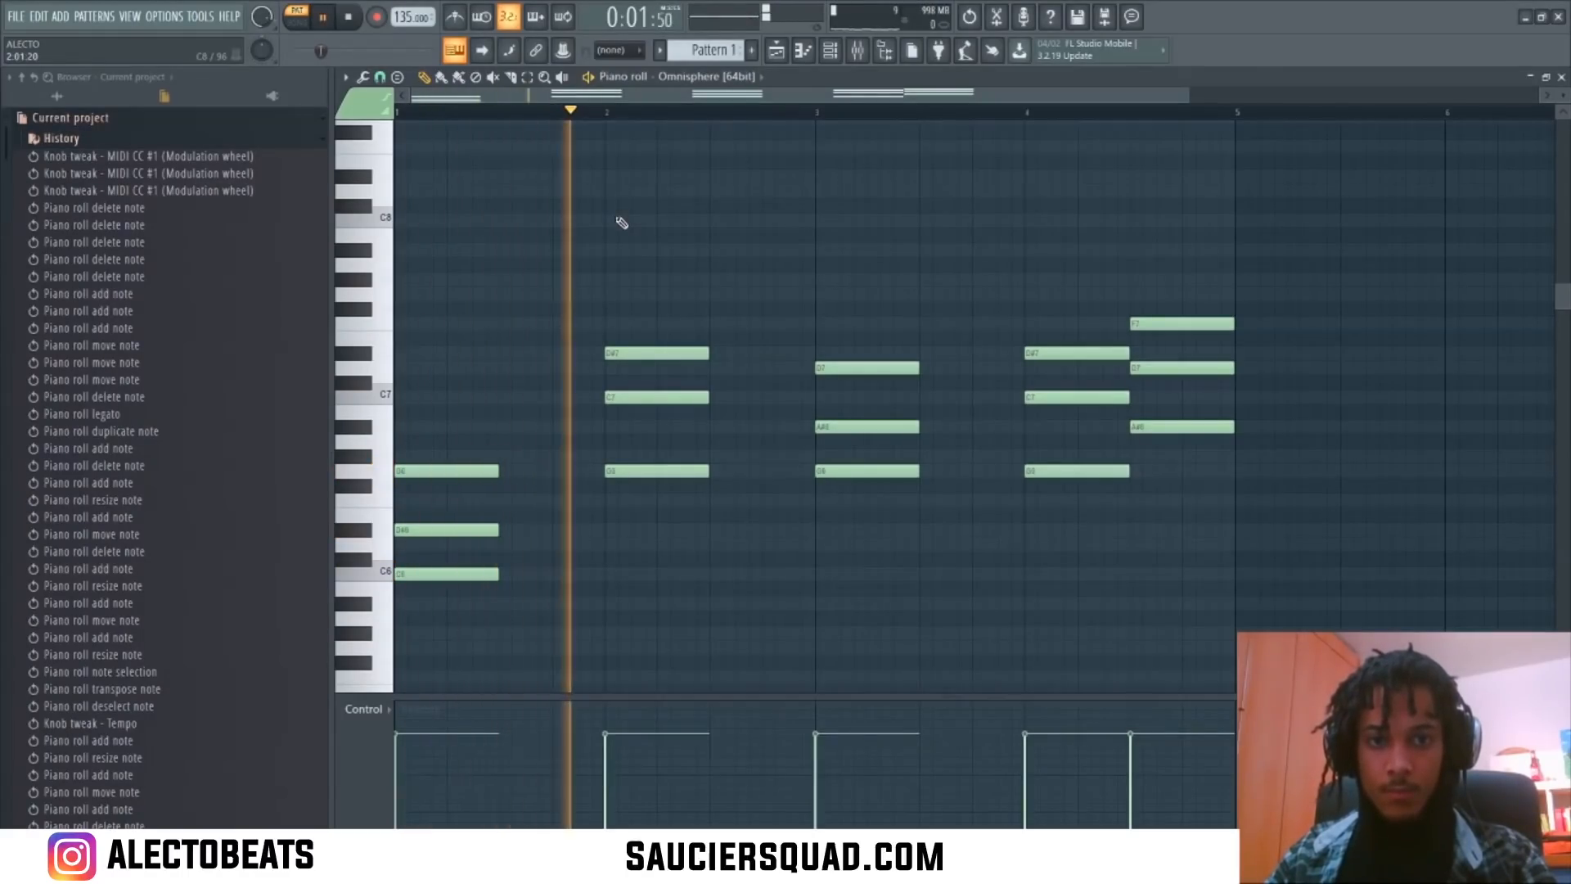
key(space)
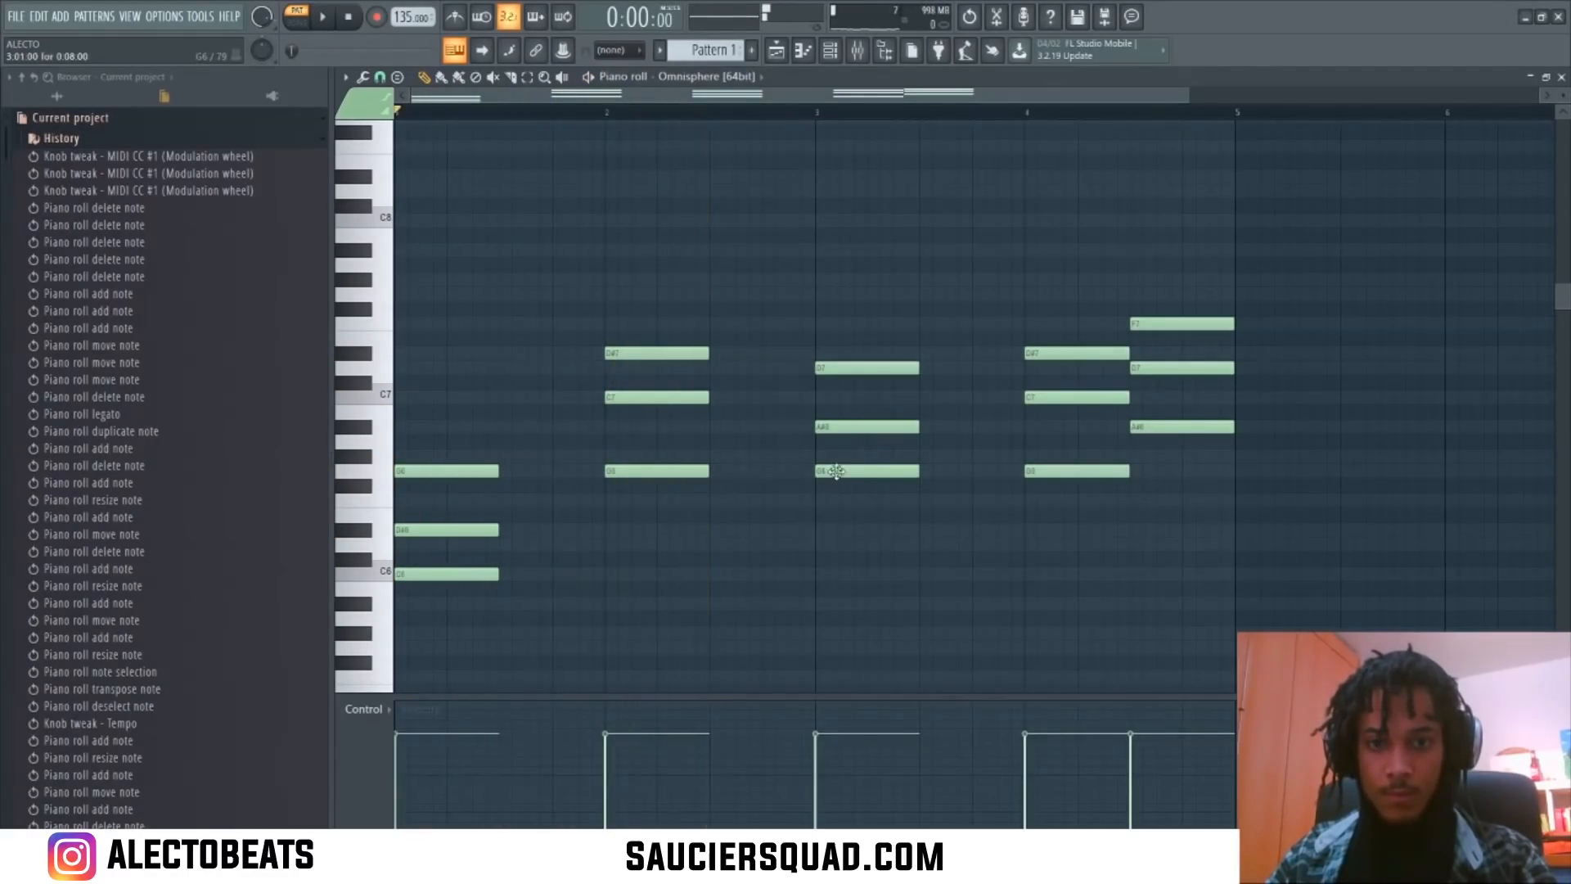
click(606, 115)
key(space)
key(space)
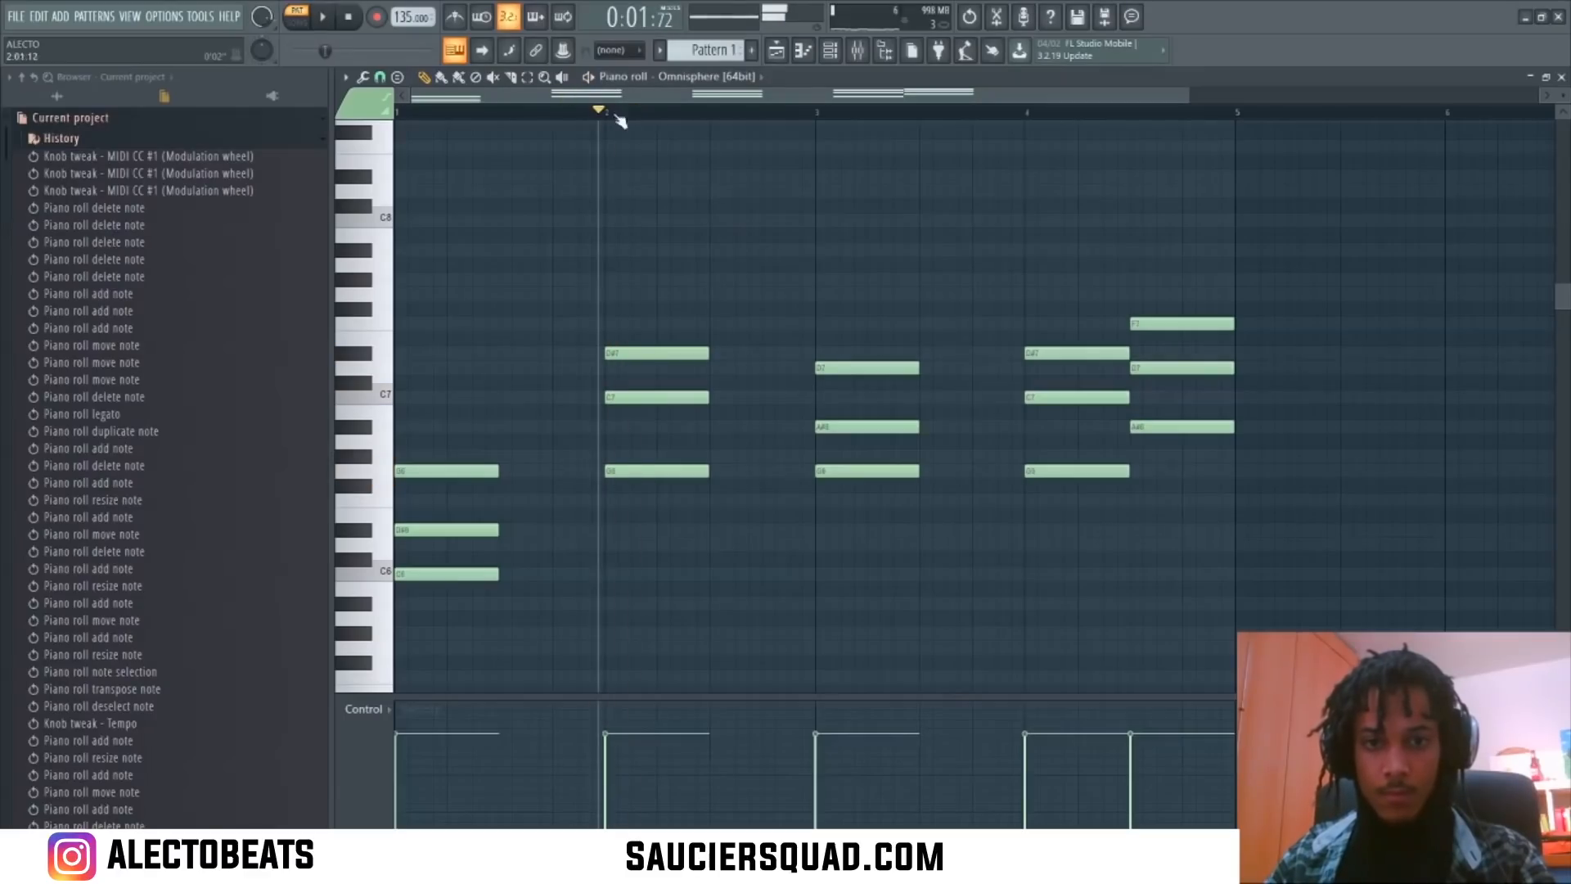
Step: Move the G6, A#6 and D7 chord from bar 3 to the second half of bar 2 and play it
click(754, 470)
drag(754, 467, 746, 466)
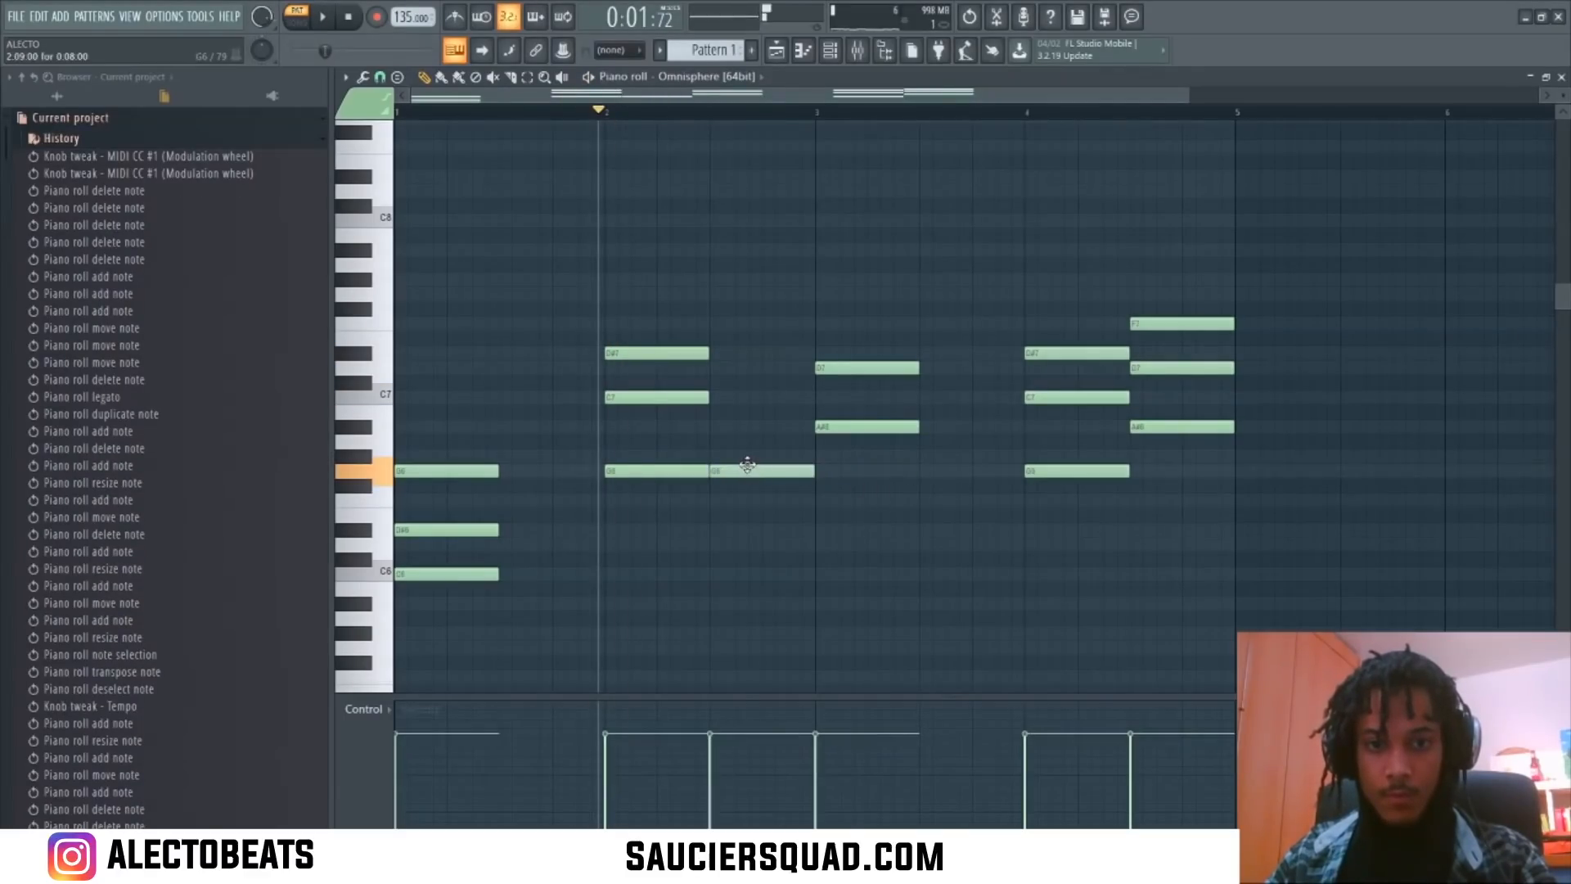
drag(827, 427, 721, 428)
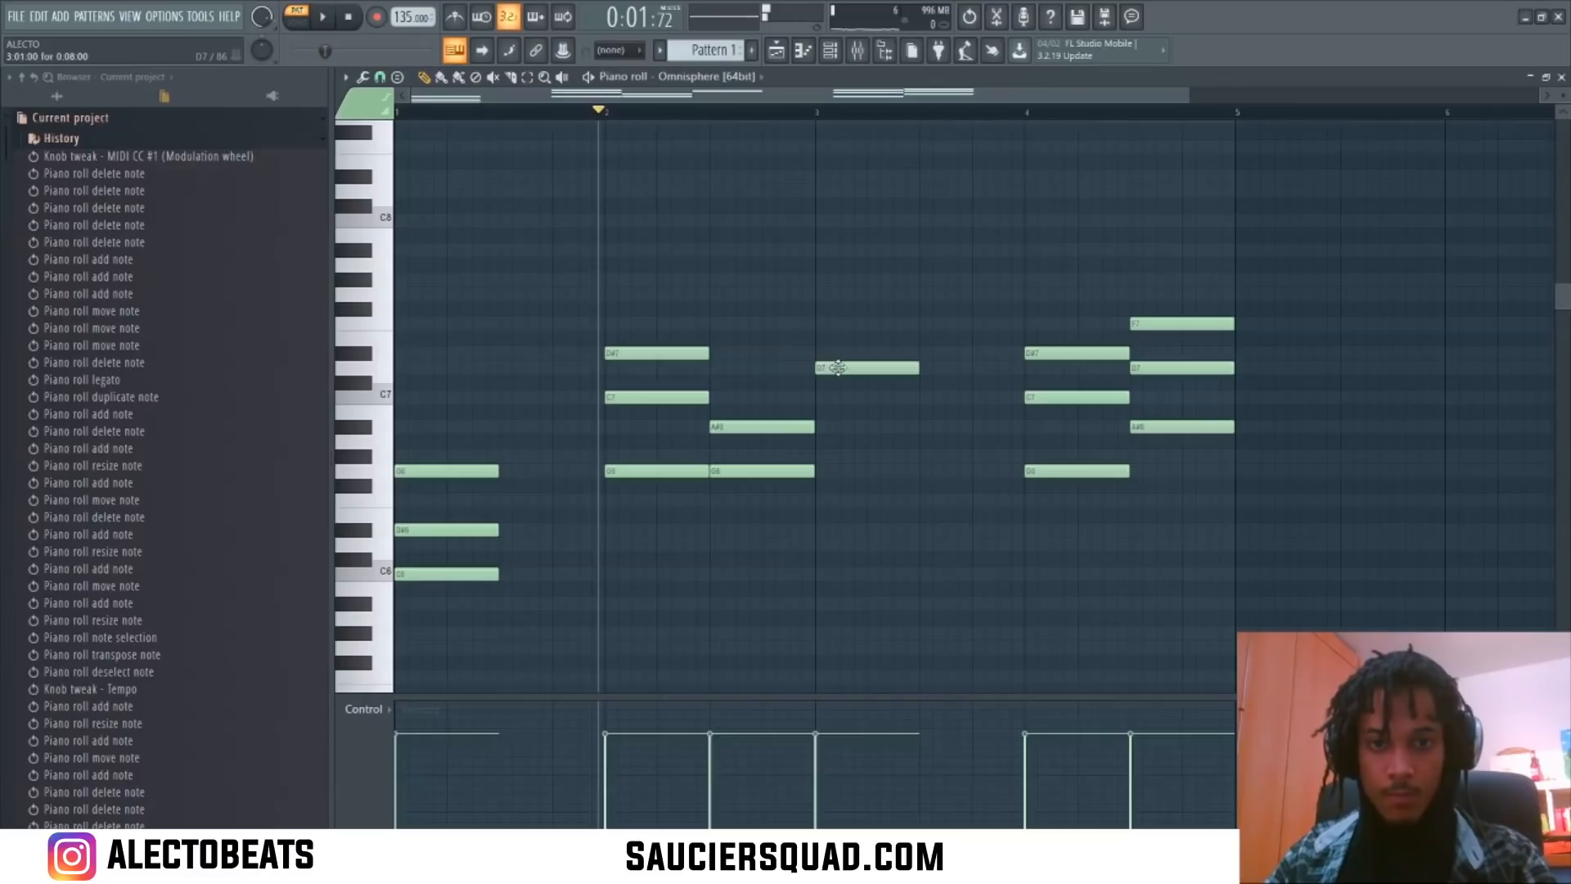
drag(834, 369, 728, 368)
key(space)
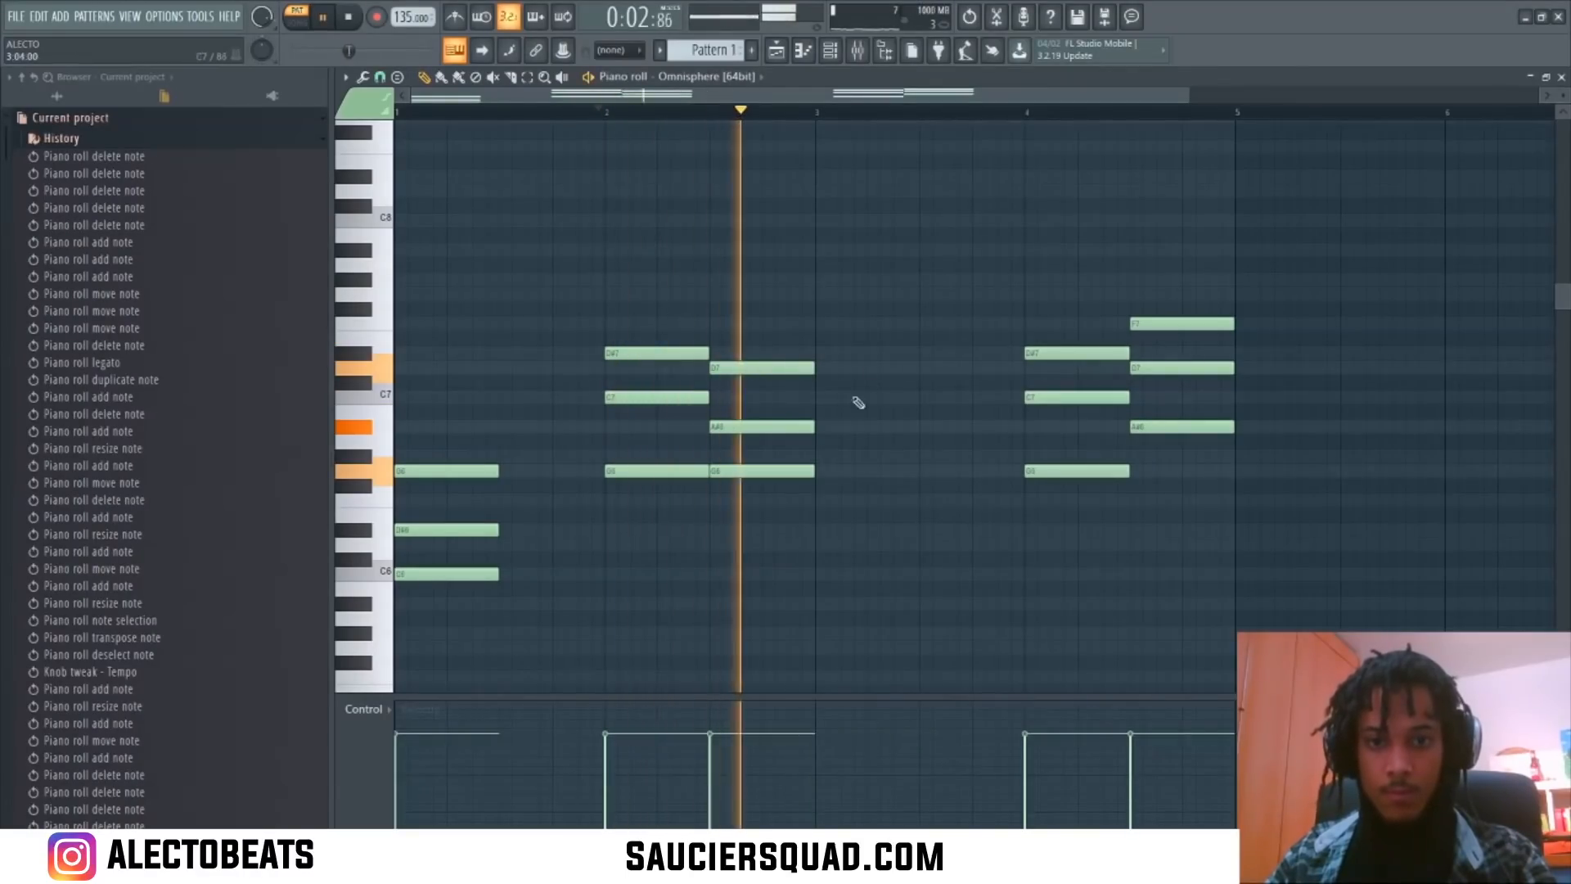
key(space)
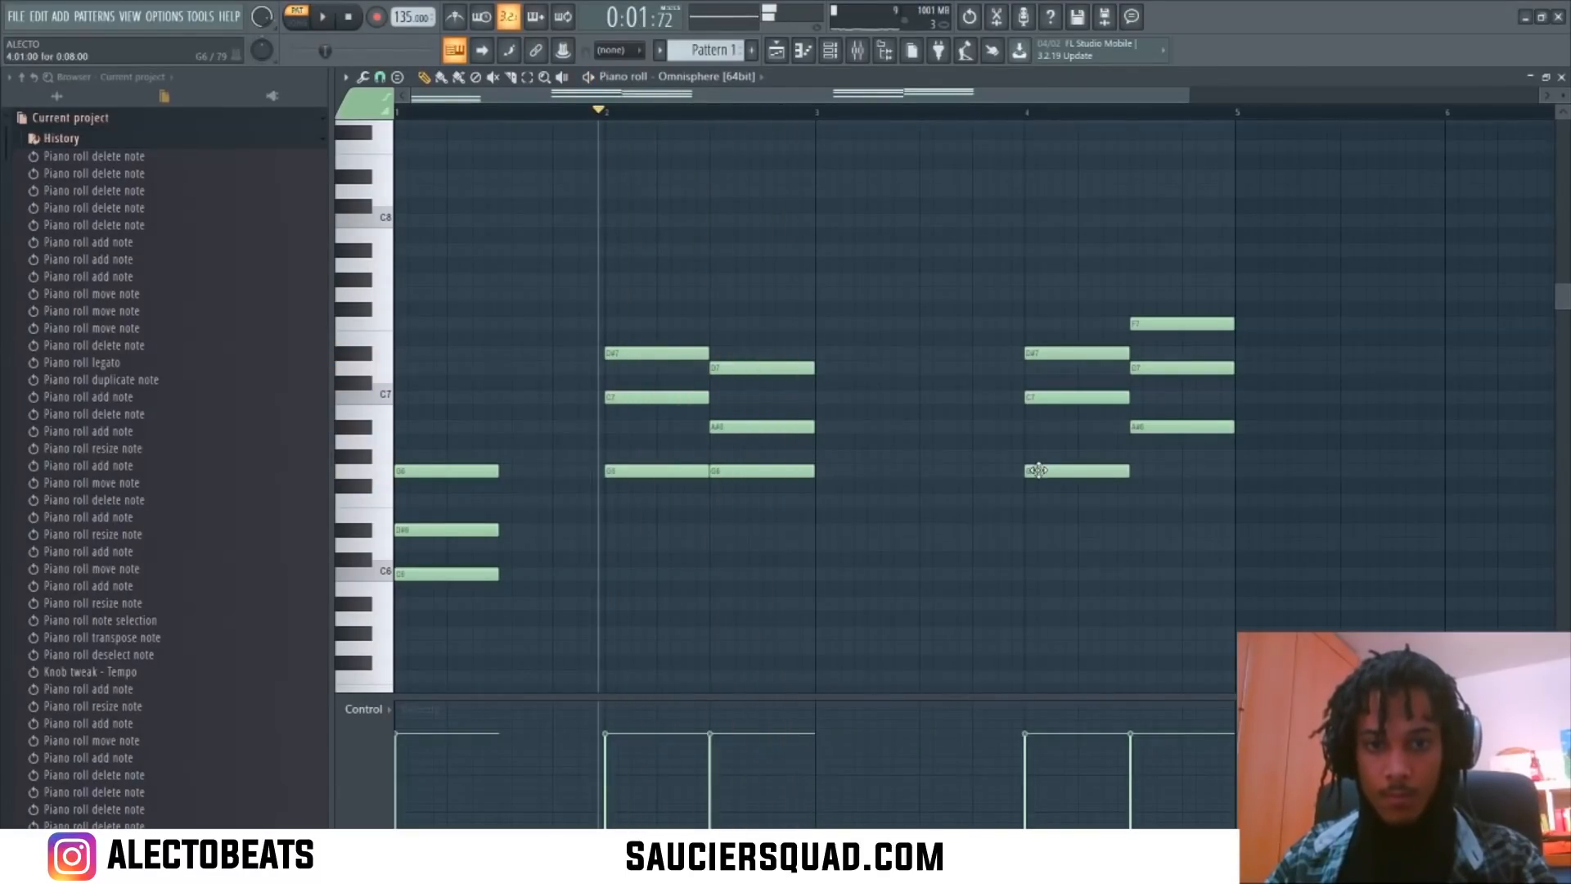
Step: Add a C6, D#6 and G6 chord at the start of bar 3 and apply legato to the notes
click(819, 573)
click(823, 529)
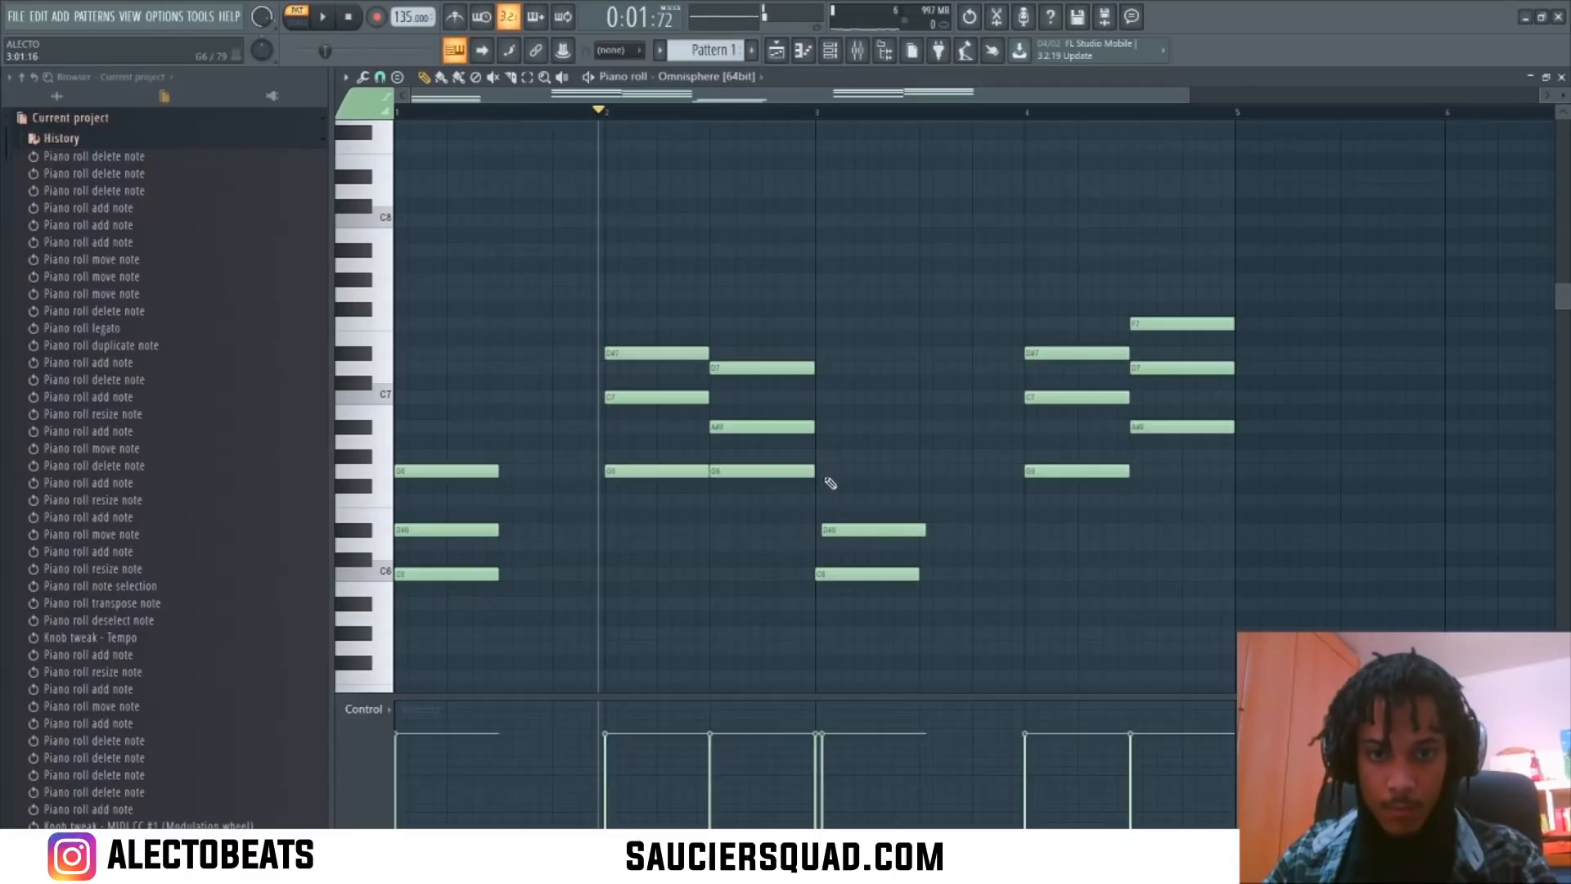
click(830, 471)
drag(846, 527, 841, 526)
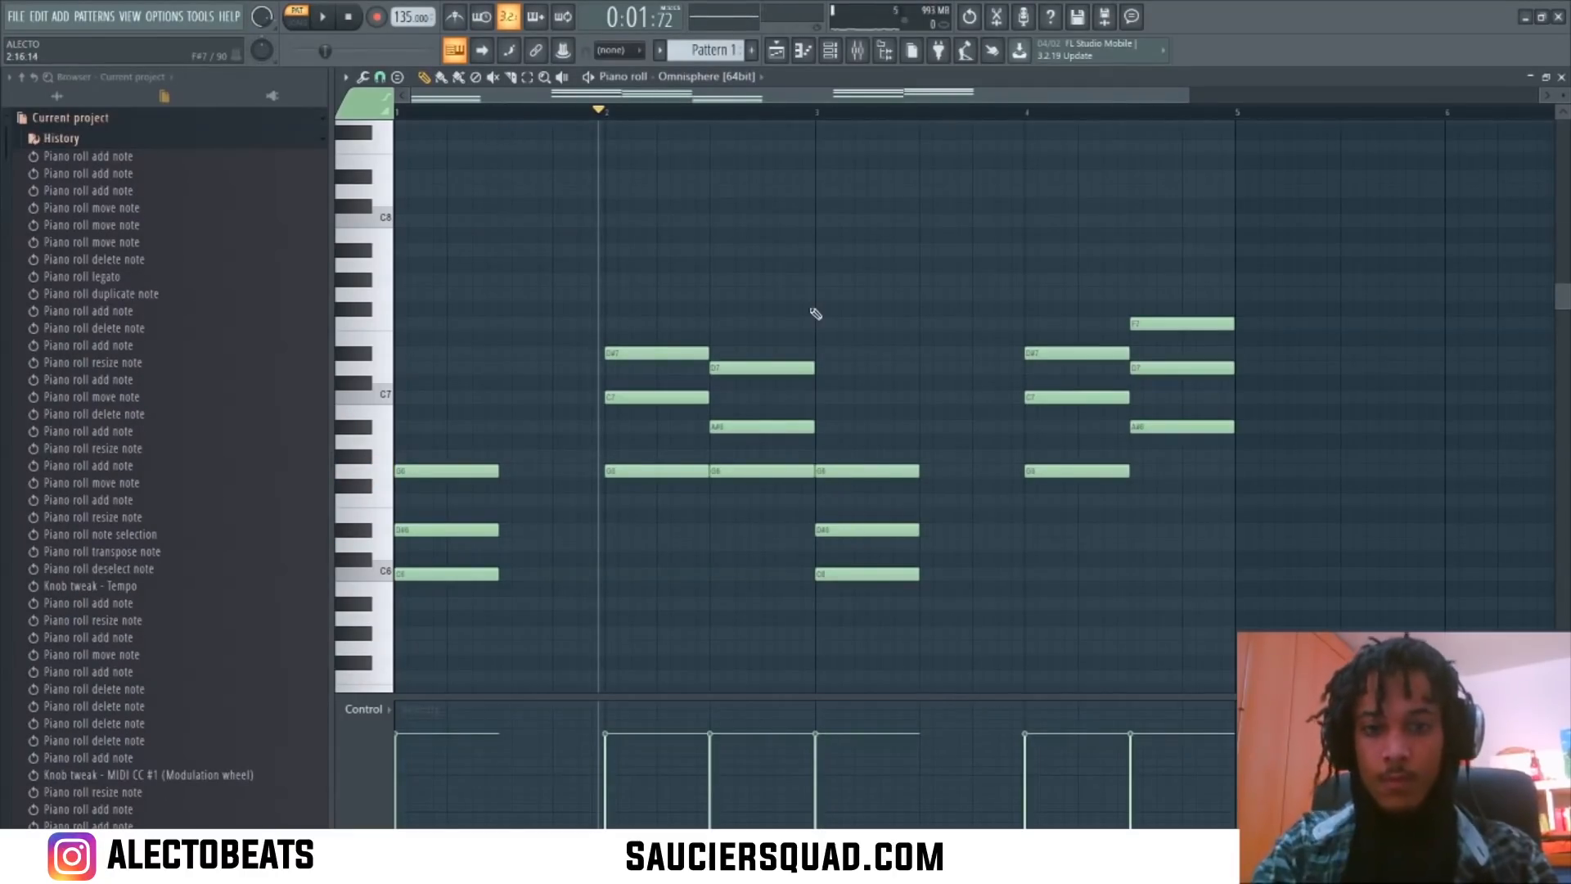
key(ctrl+l)
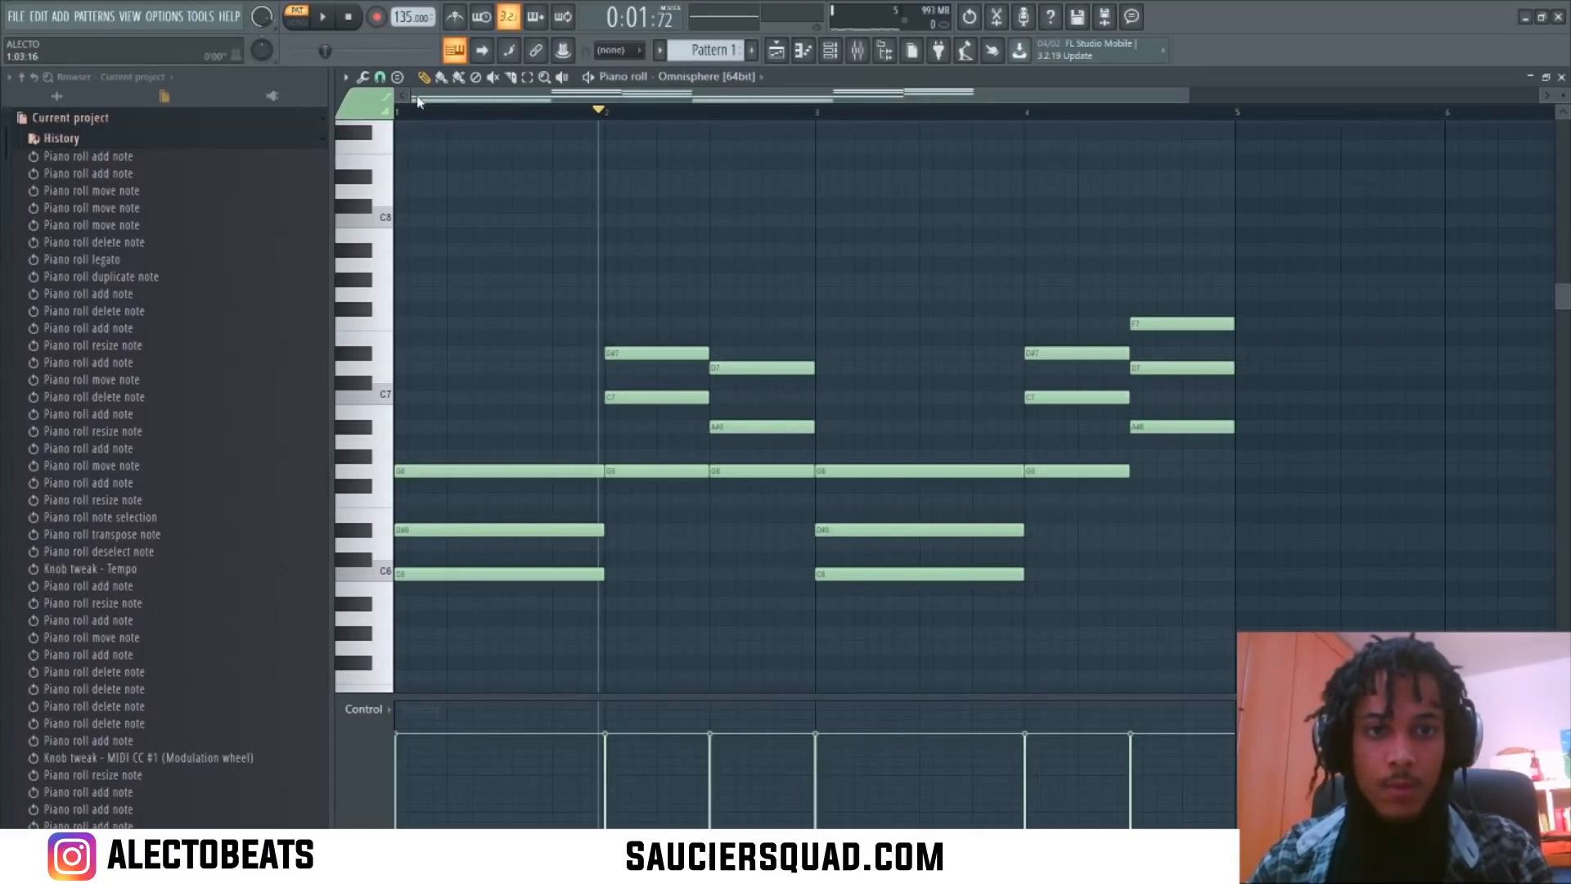
Step: Transpose the D7, D#7 and F7 notes in bars 2 and 4 down one octave and play the result
scroll(818, 454, down, 2)
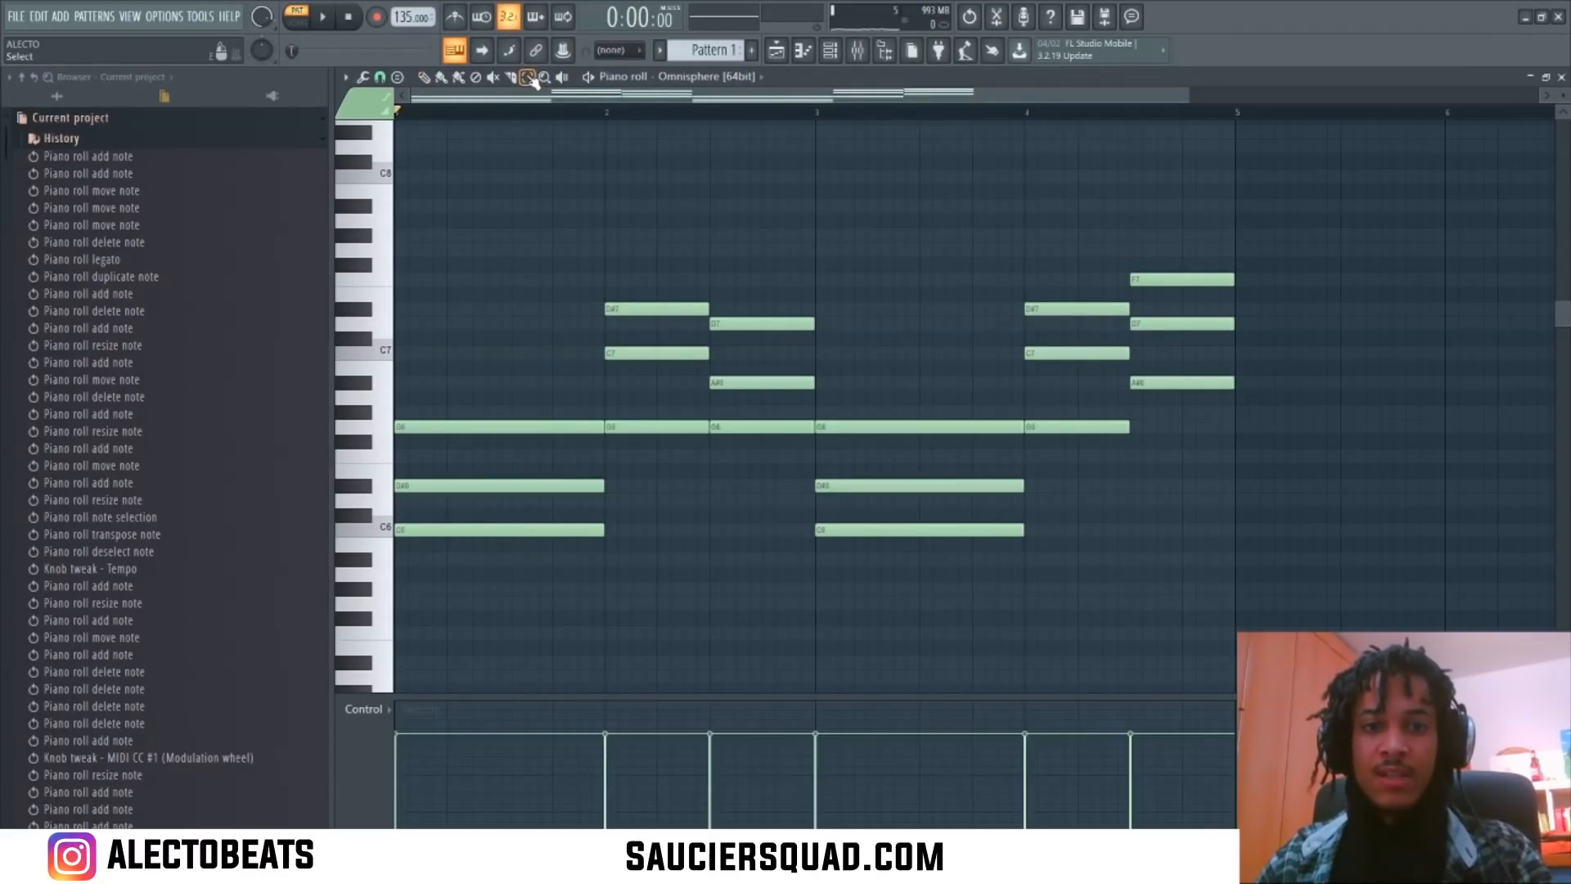
drag(596, 184, 1271, 330)
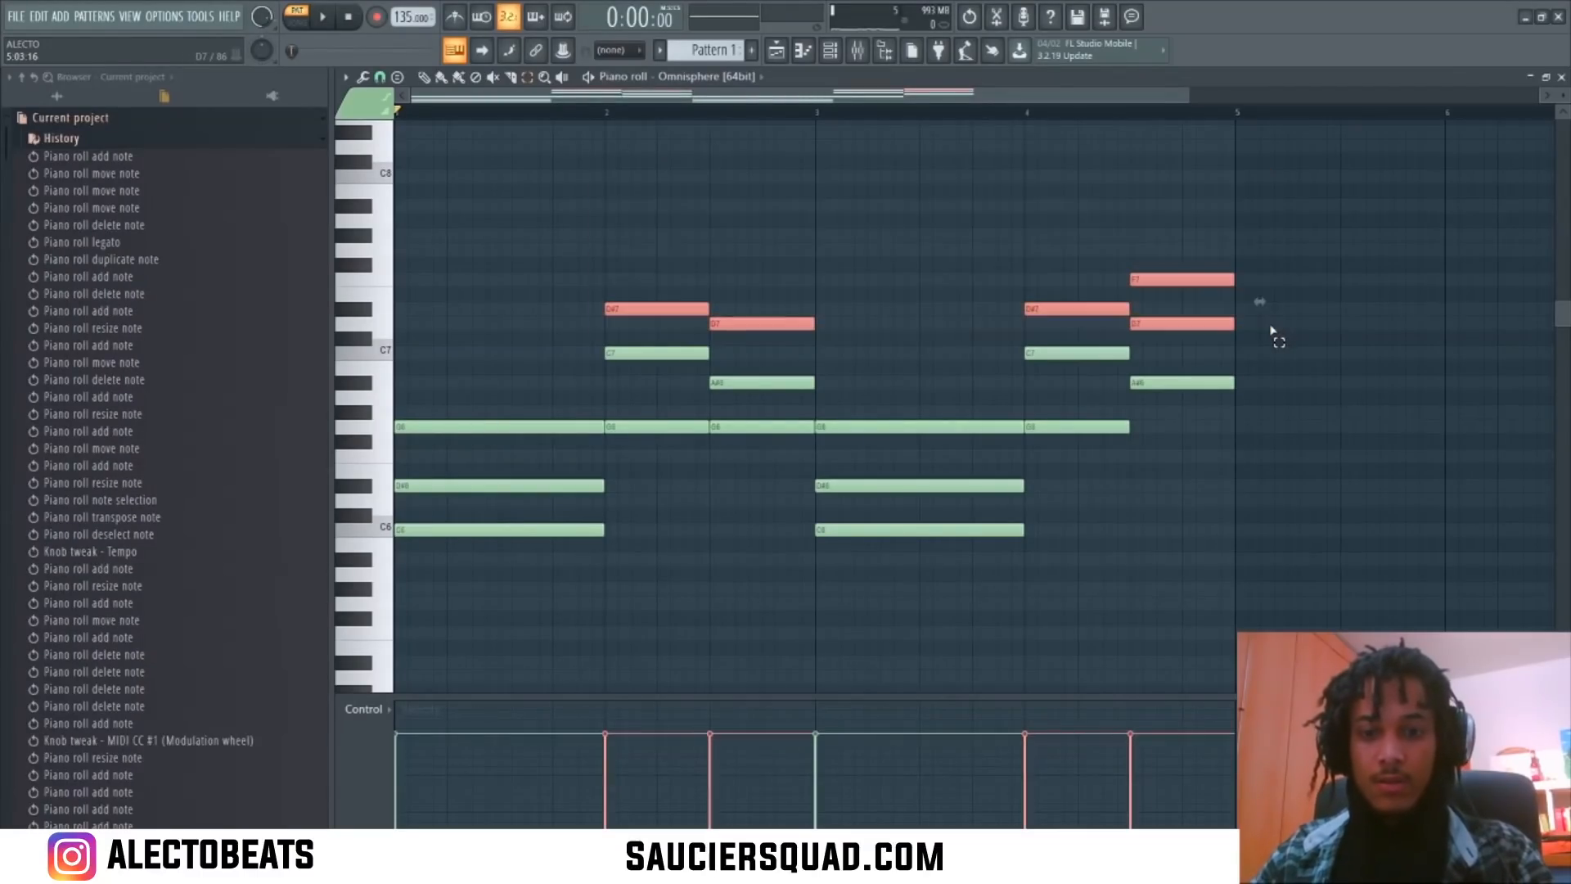
key(ctrl+Down)
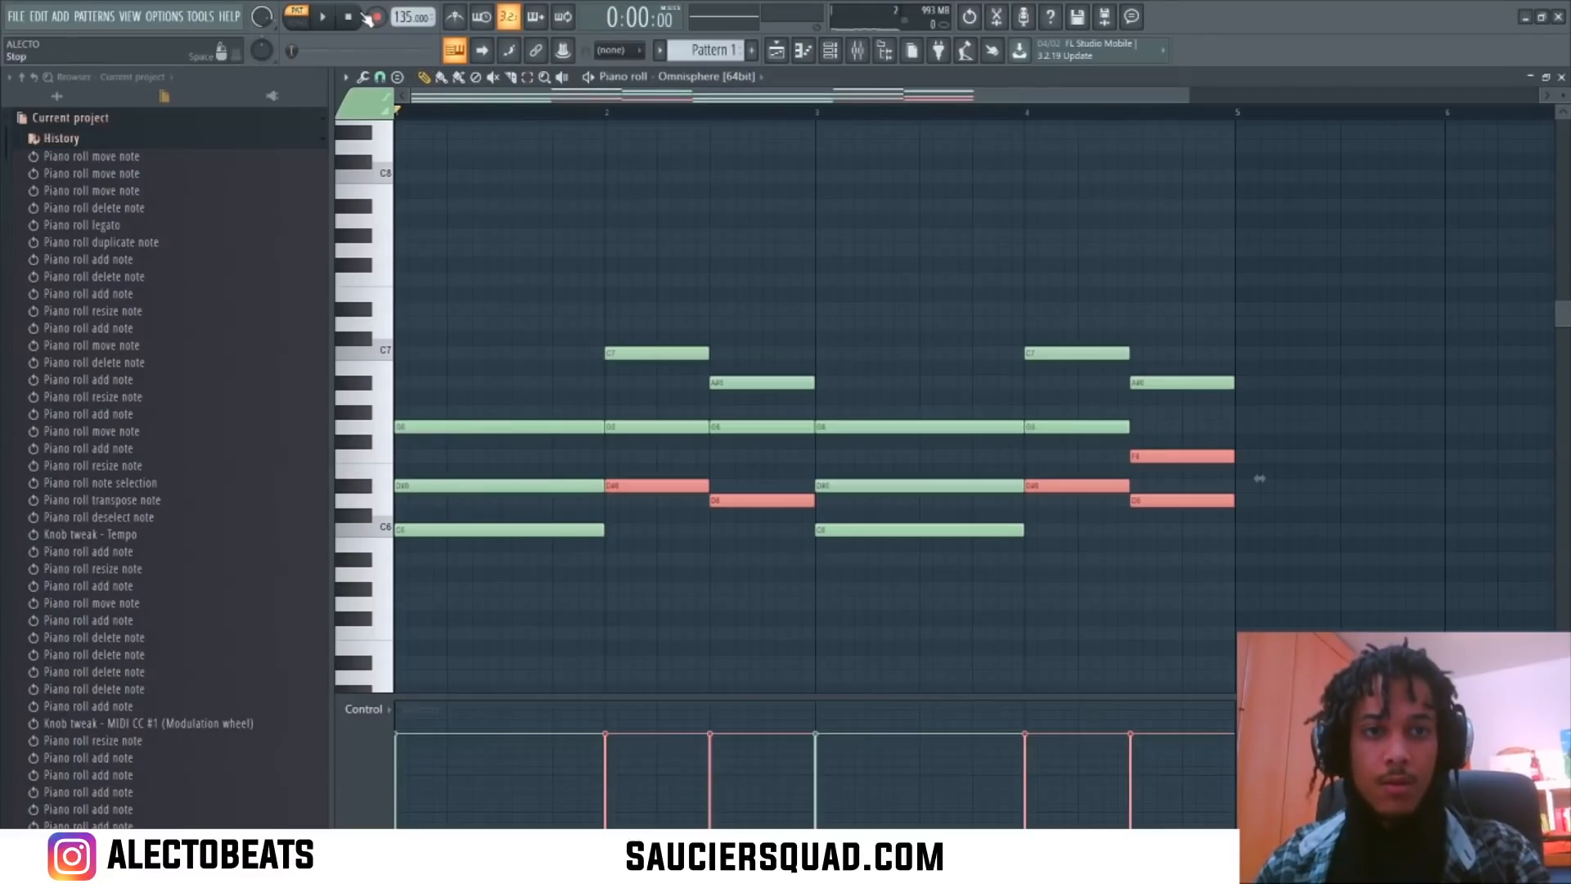
key(space)
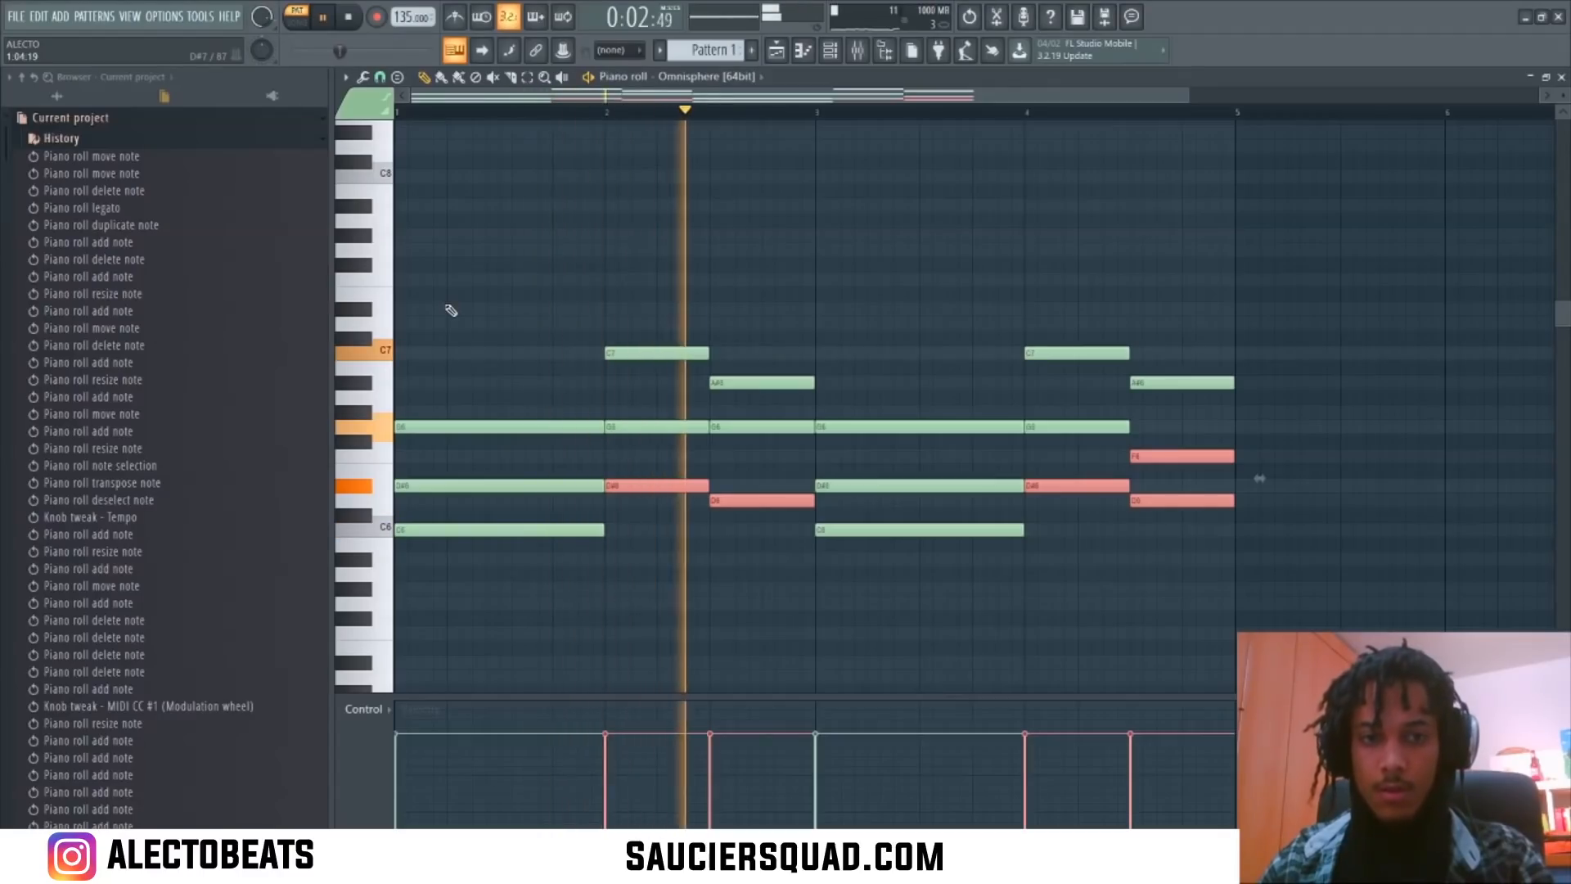
scroll(470, 375, down, 5)
key(space)
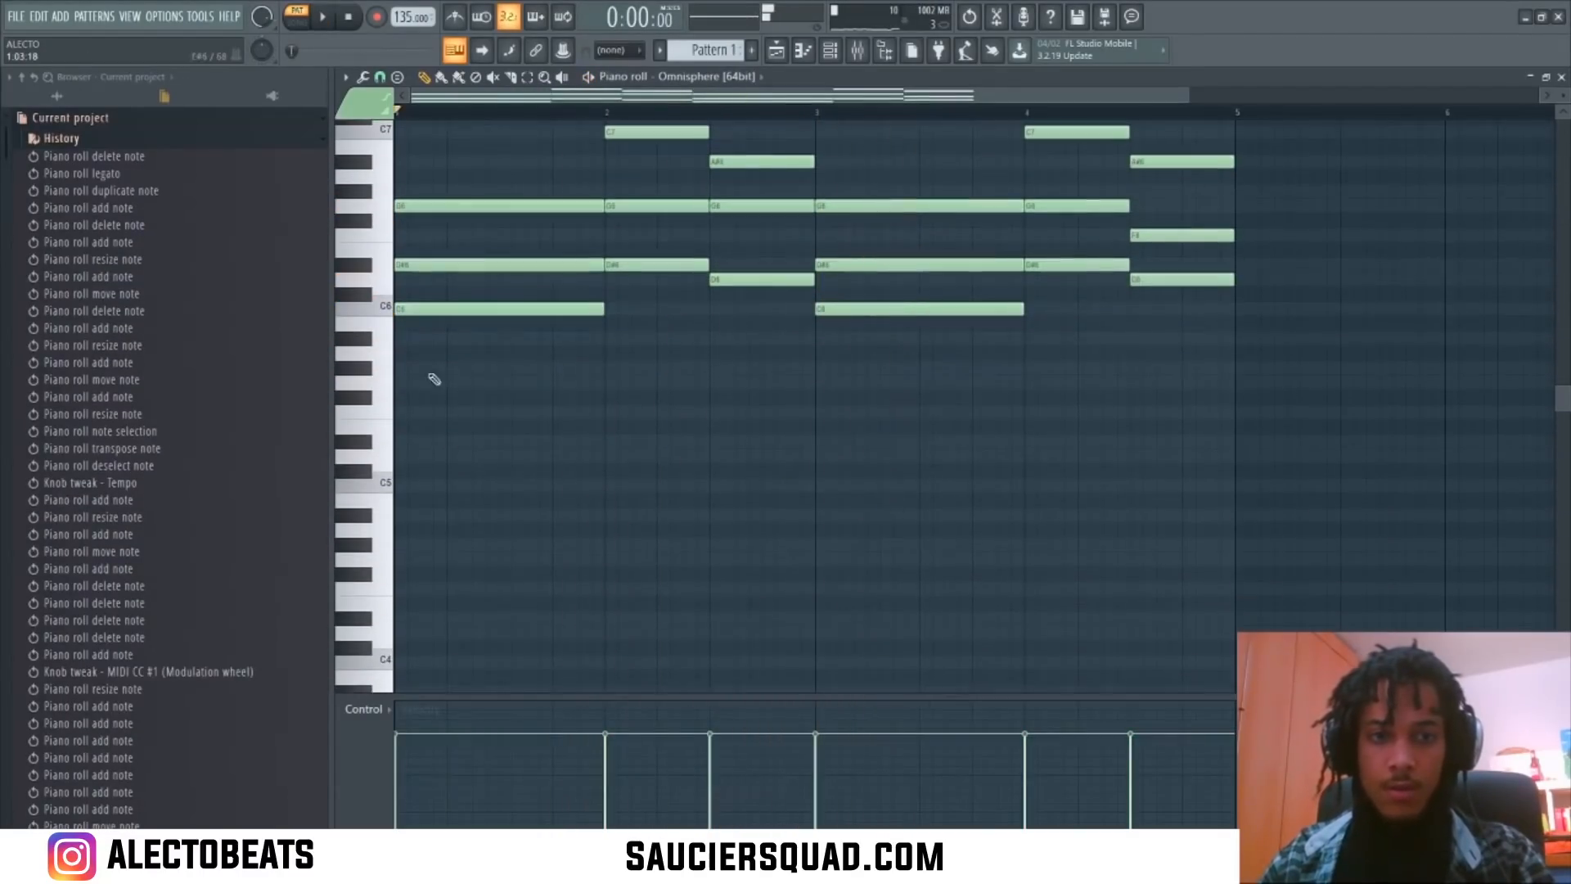
Step: Add bass notes C5, G4, G#4 and F4 at the starts of bars 1 to 4, listening during placement
click(440, 486)
key(space)
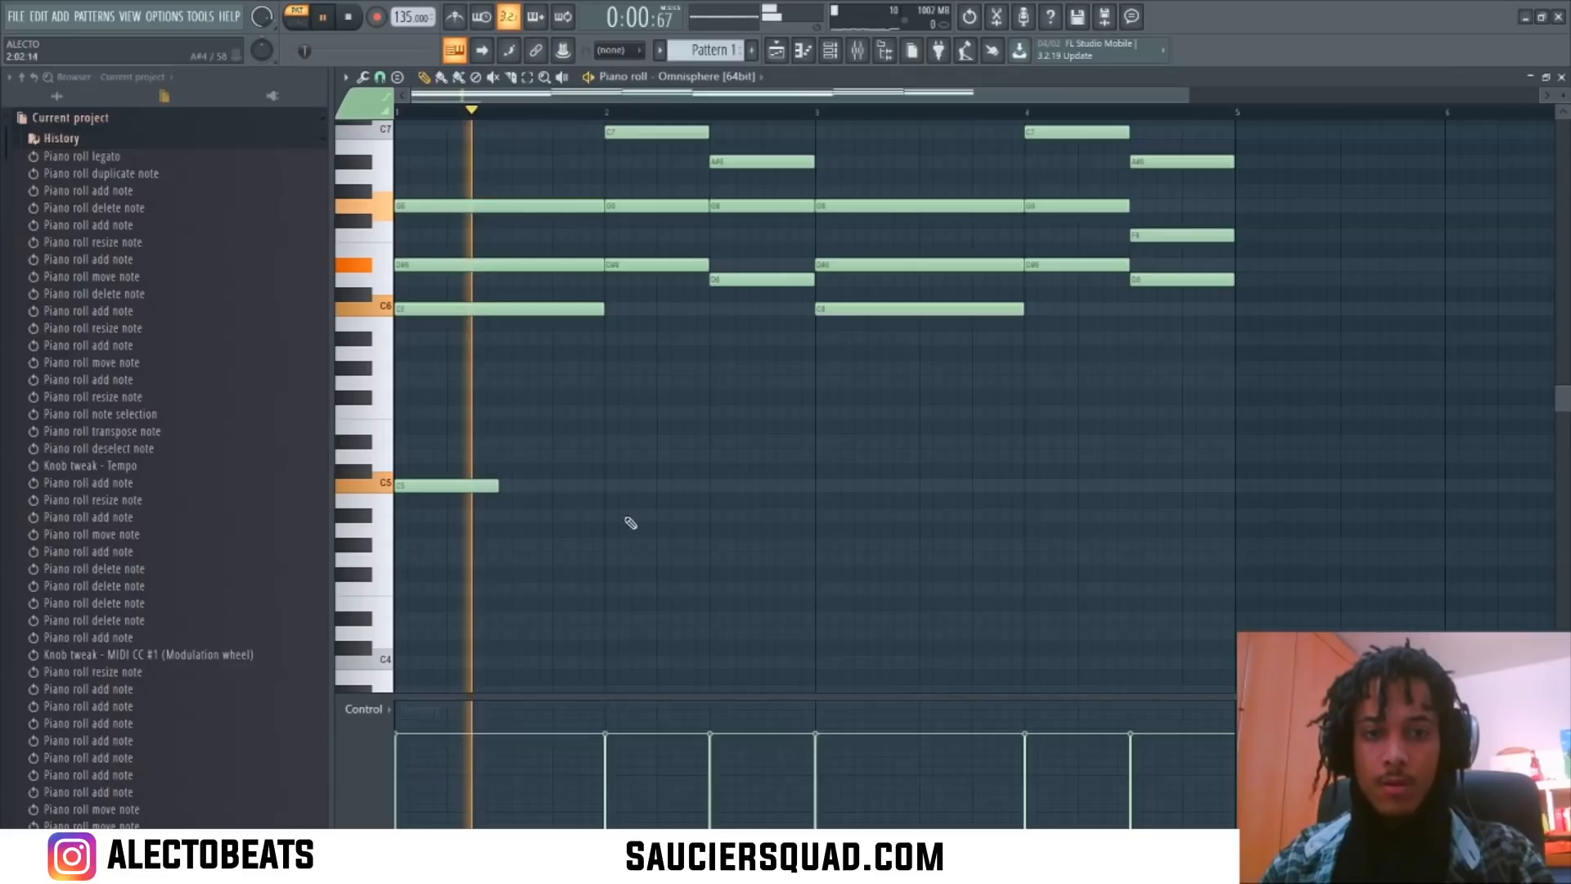
click(620, 561)
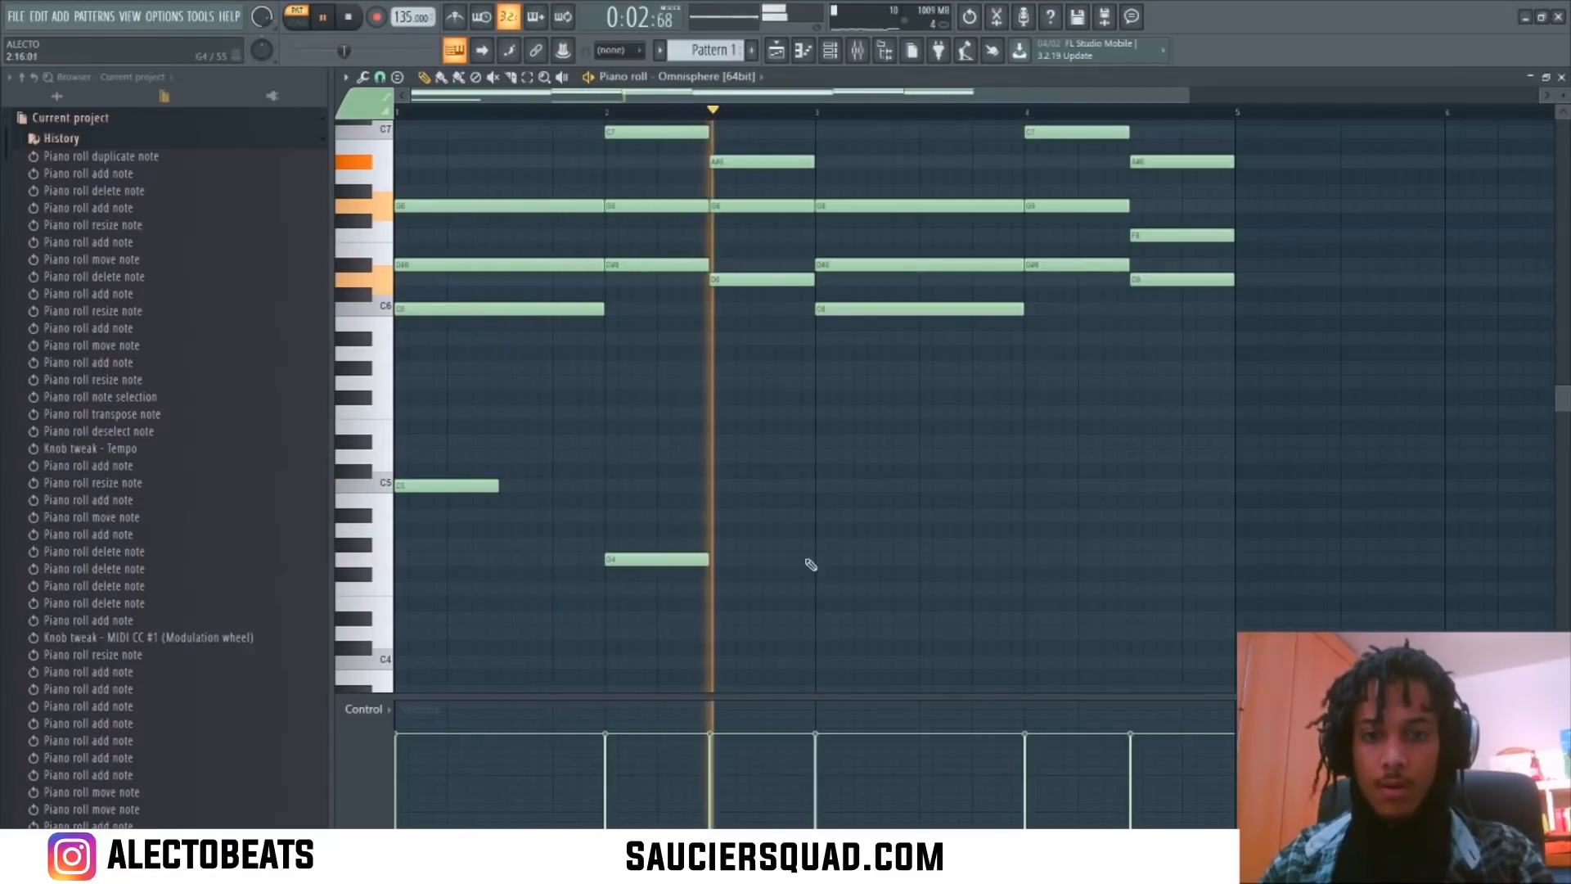
click(820, 522)
key(space)
drag(846, 520, 853, 547)
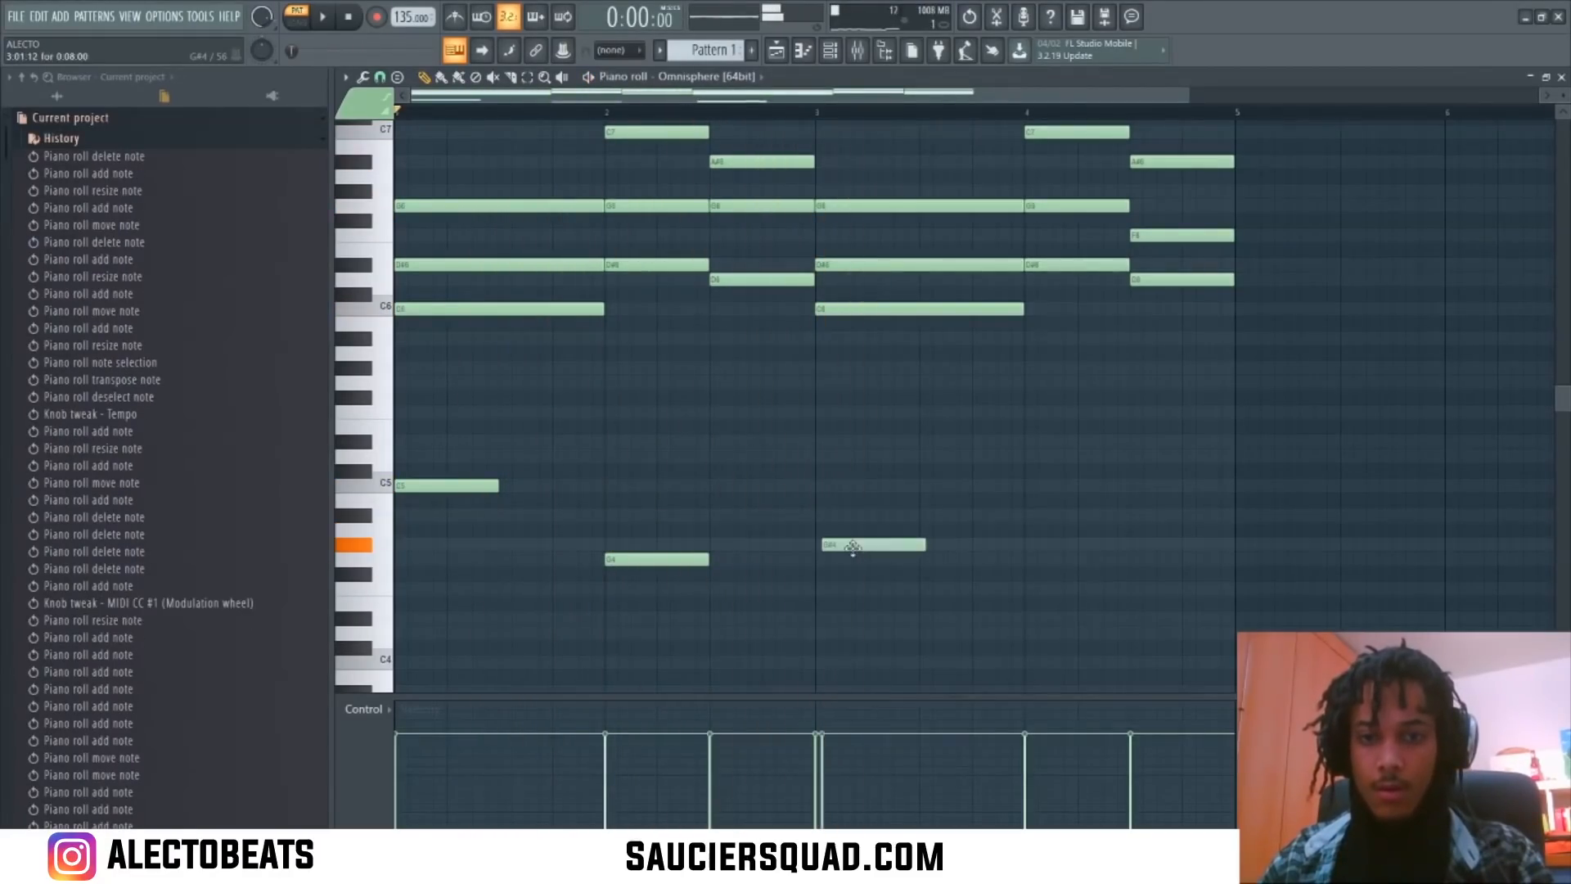
click(1026, 617)
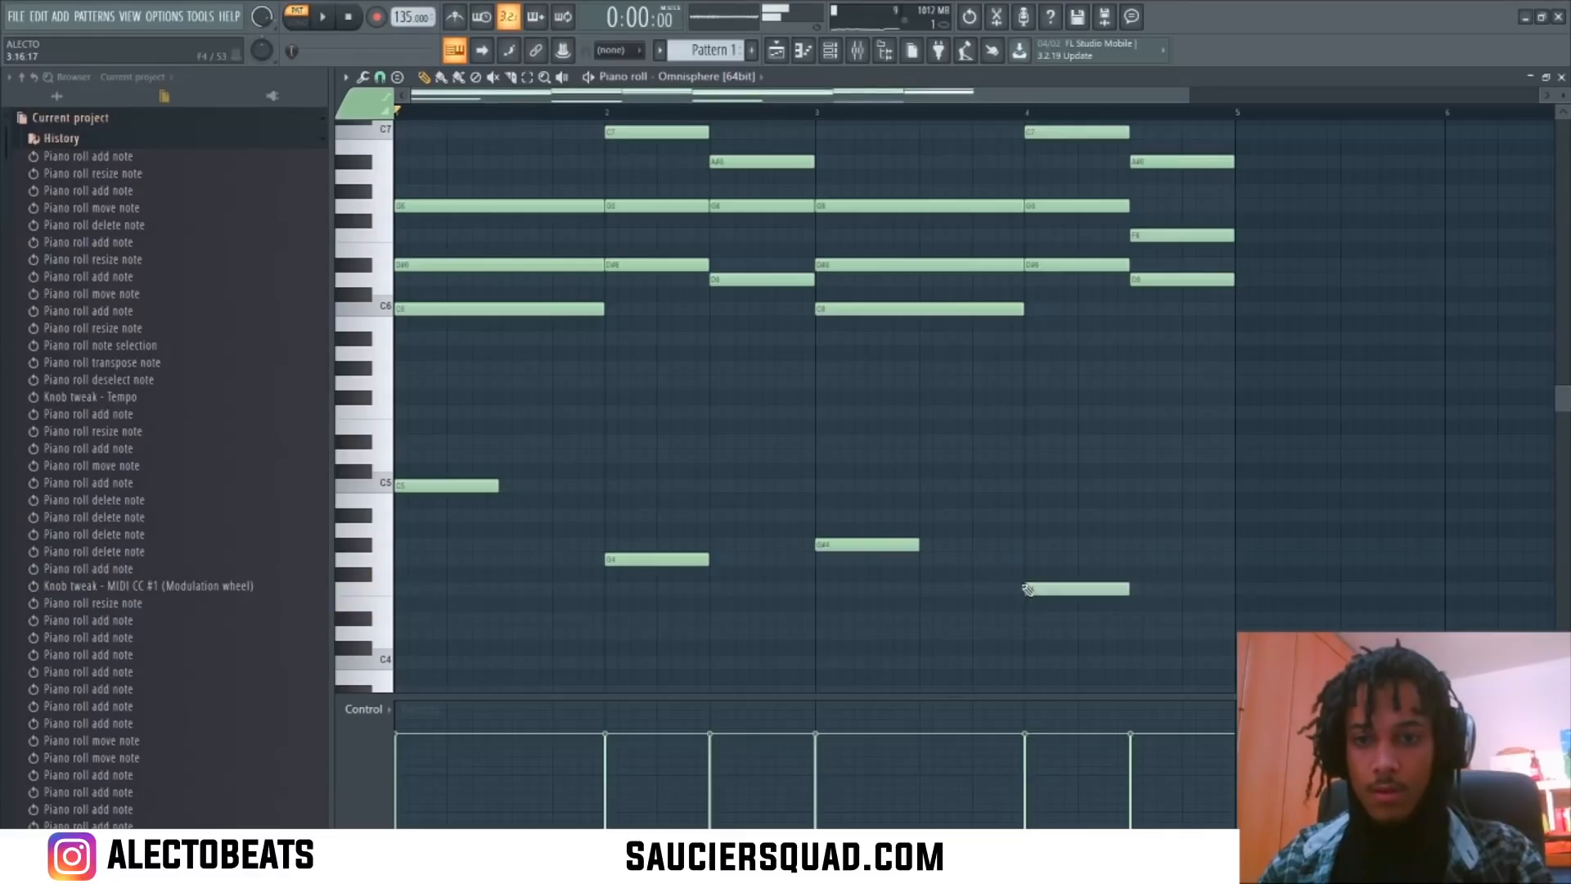
Step: Play the four-bar progression with its bass notes, stop playback, and examine the note layout
key(space)
scroll(803, 571, up, 4)
scroll(806, 581, down, 3)
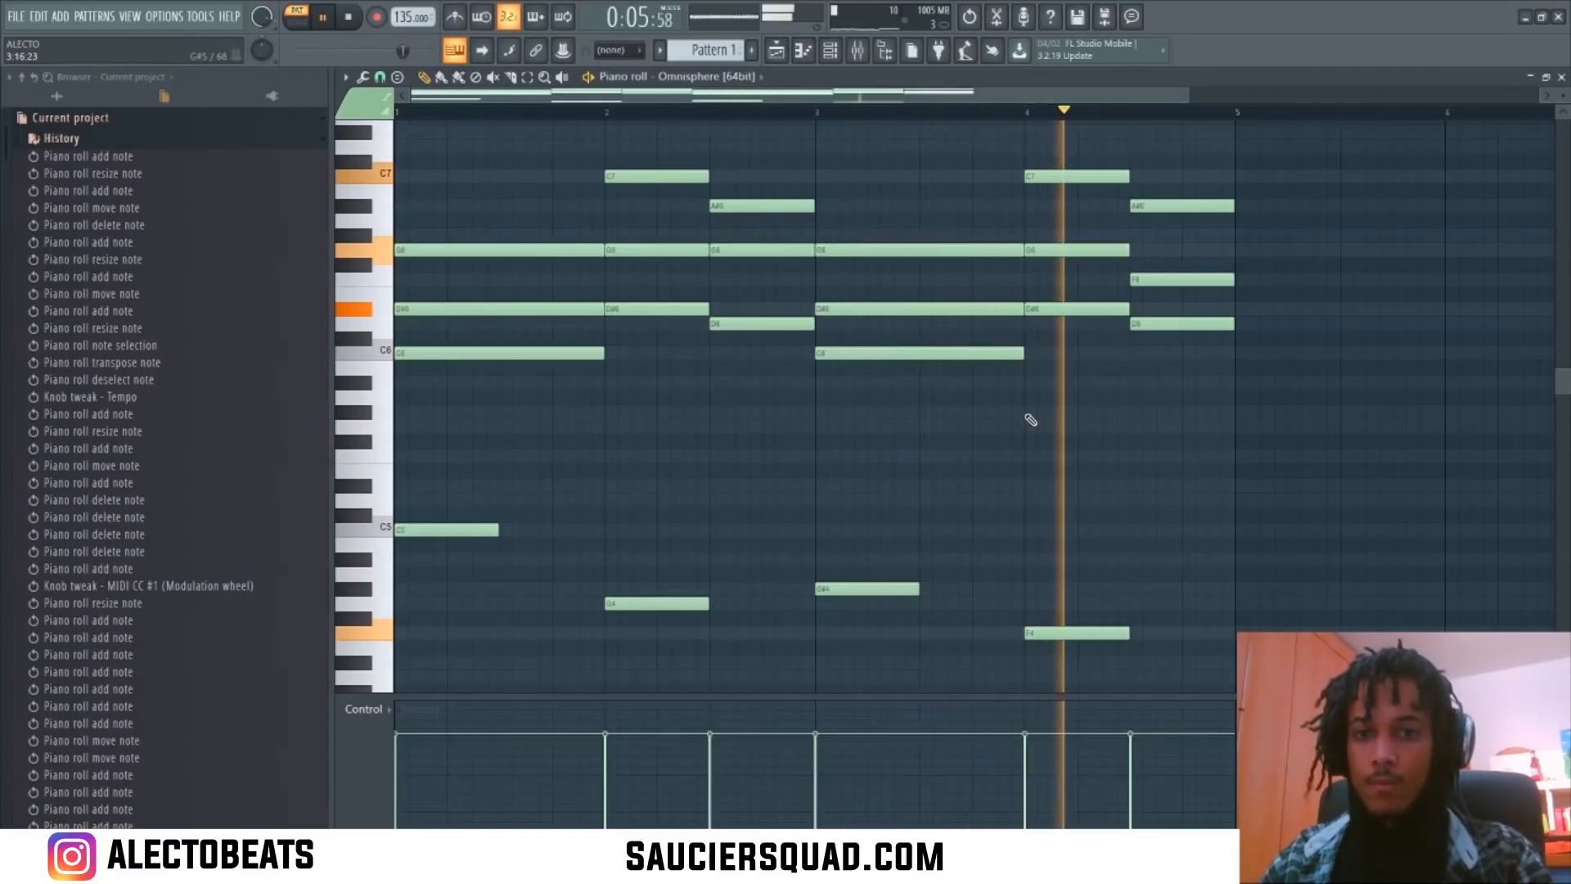
scroll(1026, 434, up, 1)
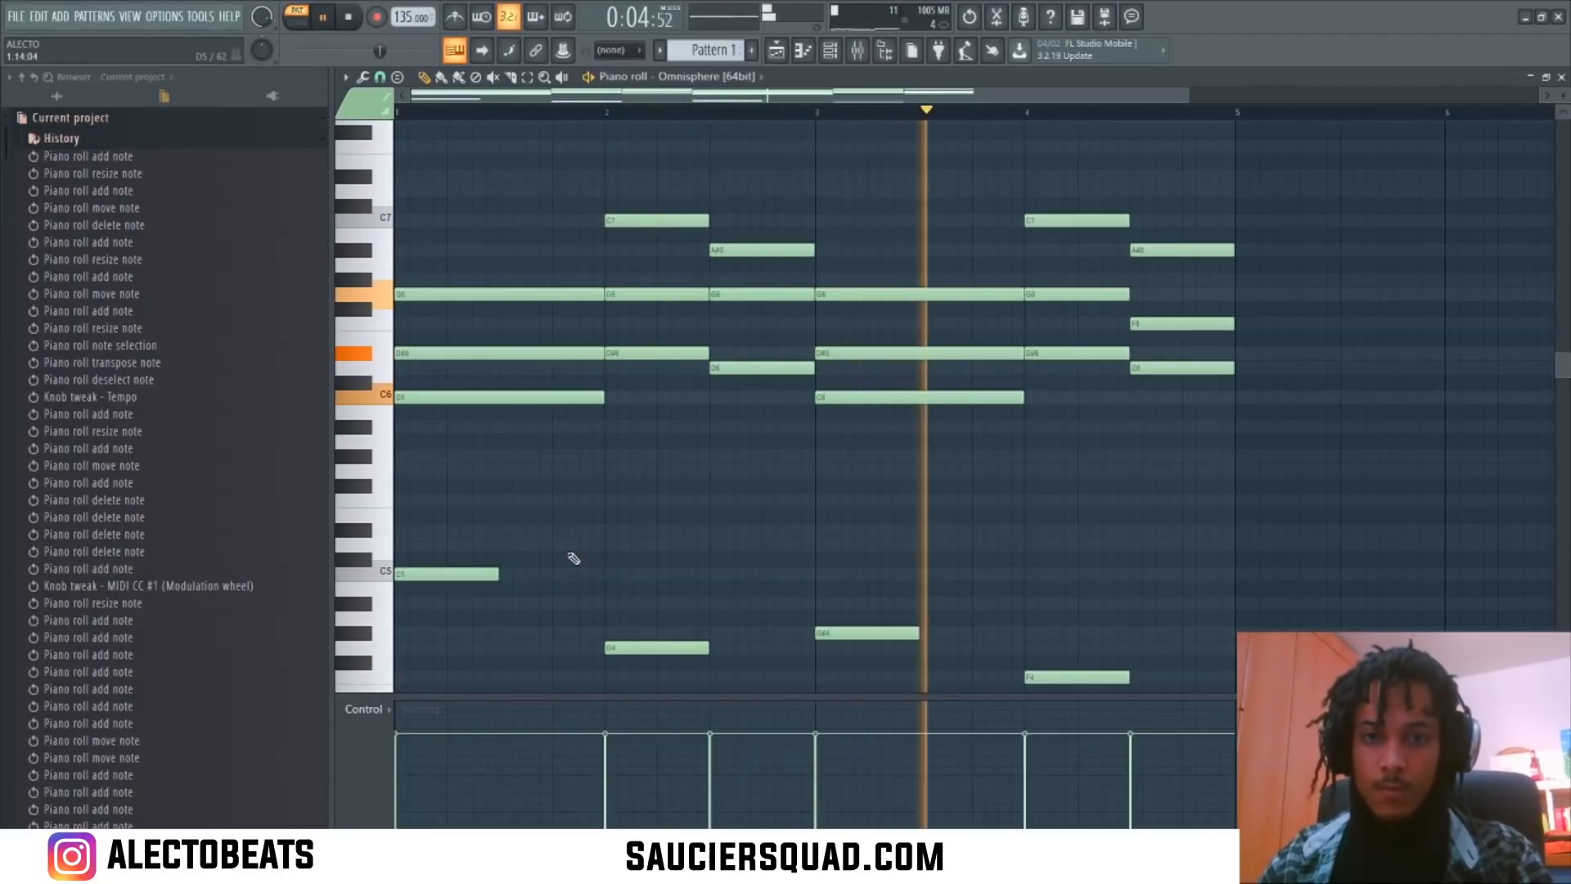
key(space)
scroll(597, 327, up, 2)
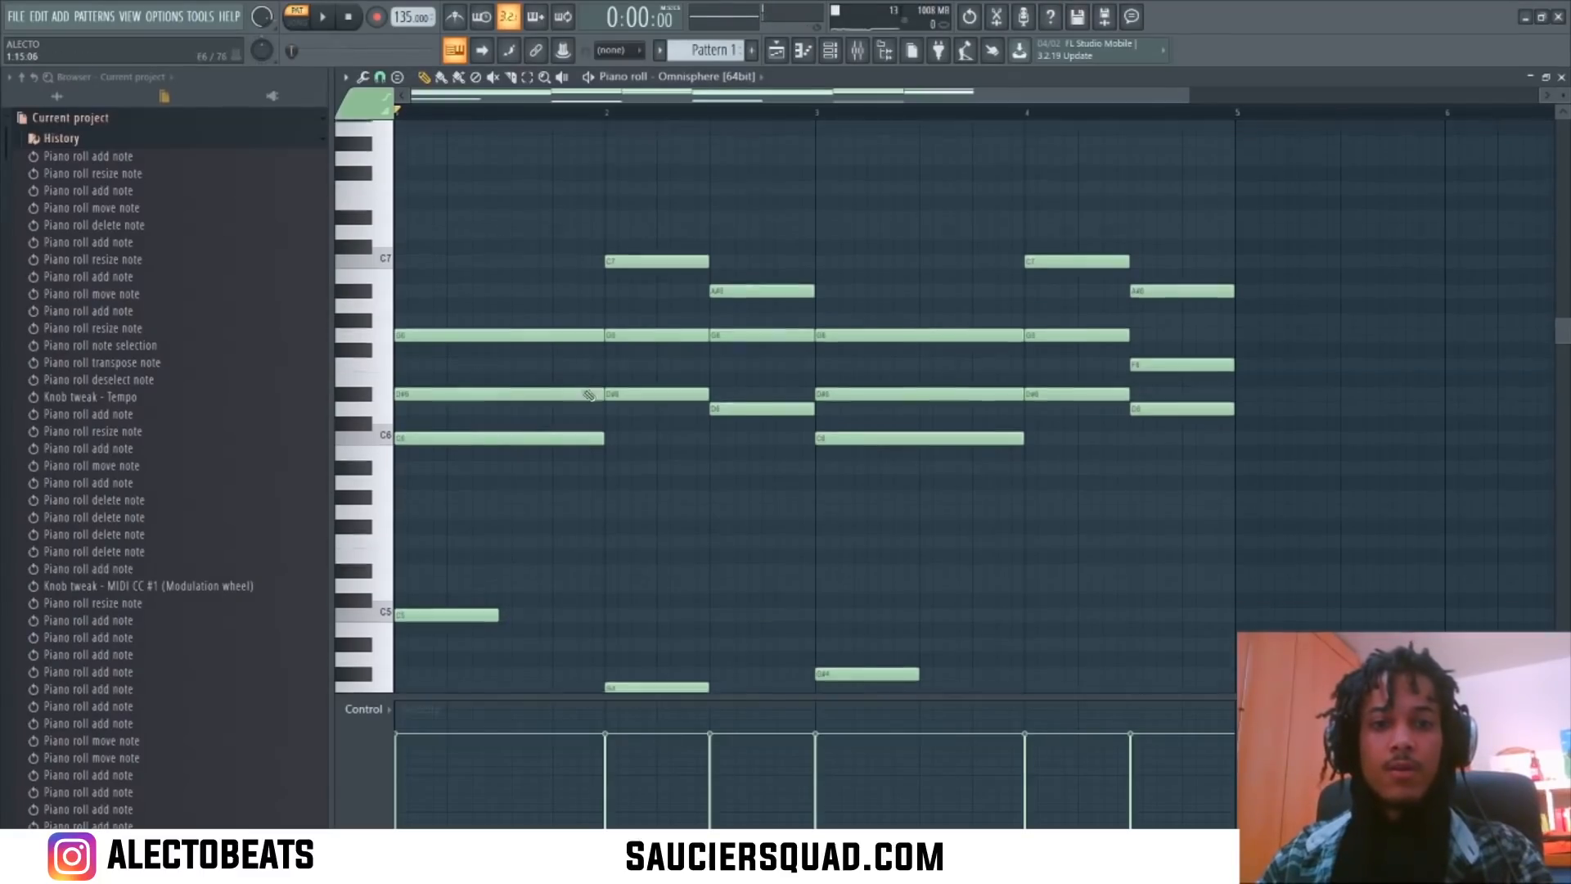
scroll(736, 401, down, 3)
scroll(654, 434, up, 3)
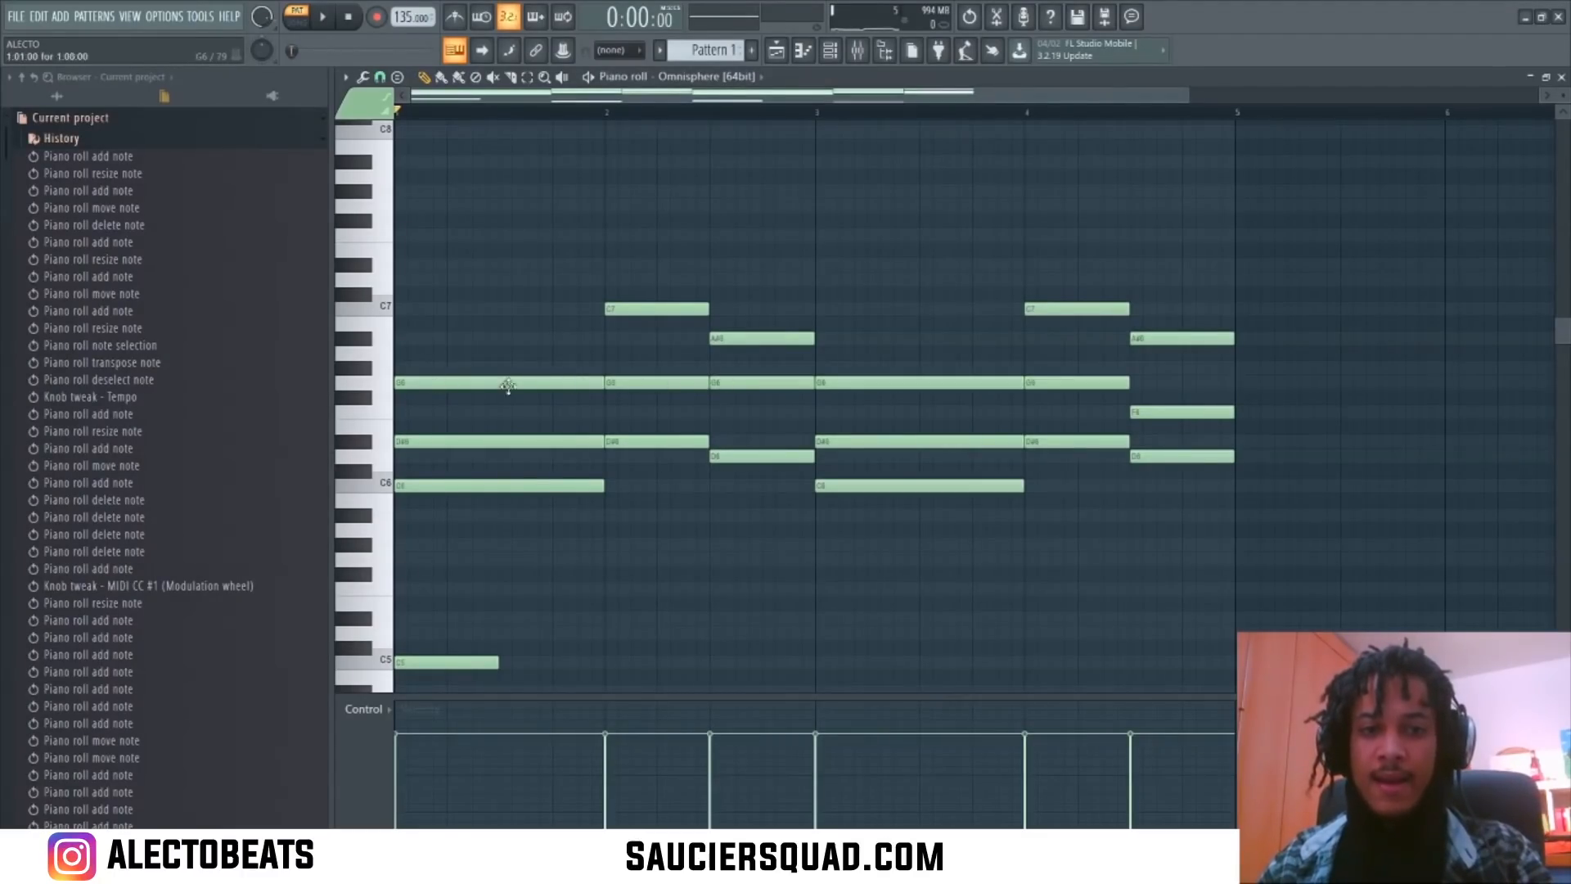
Step: Add an A#6 note at the start of bar 1 and play the extended chord
click(422, 339)
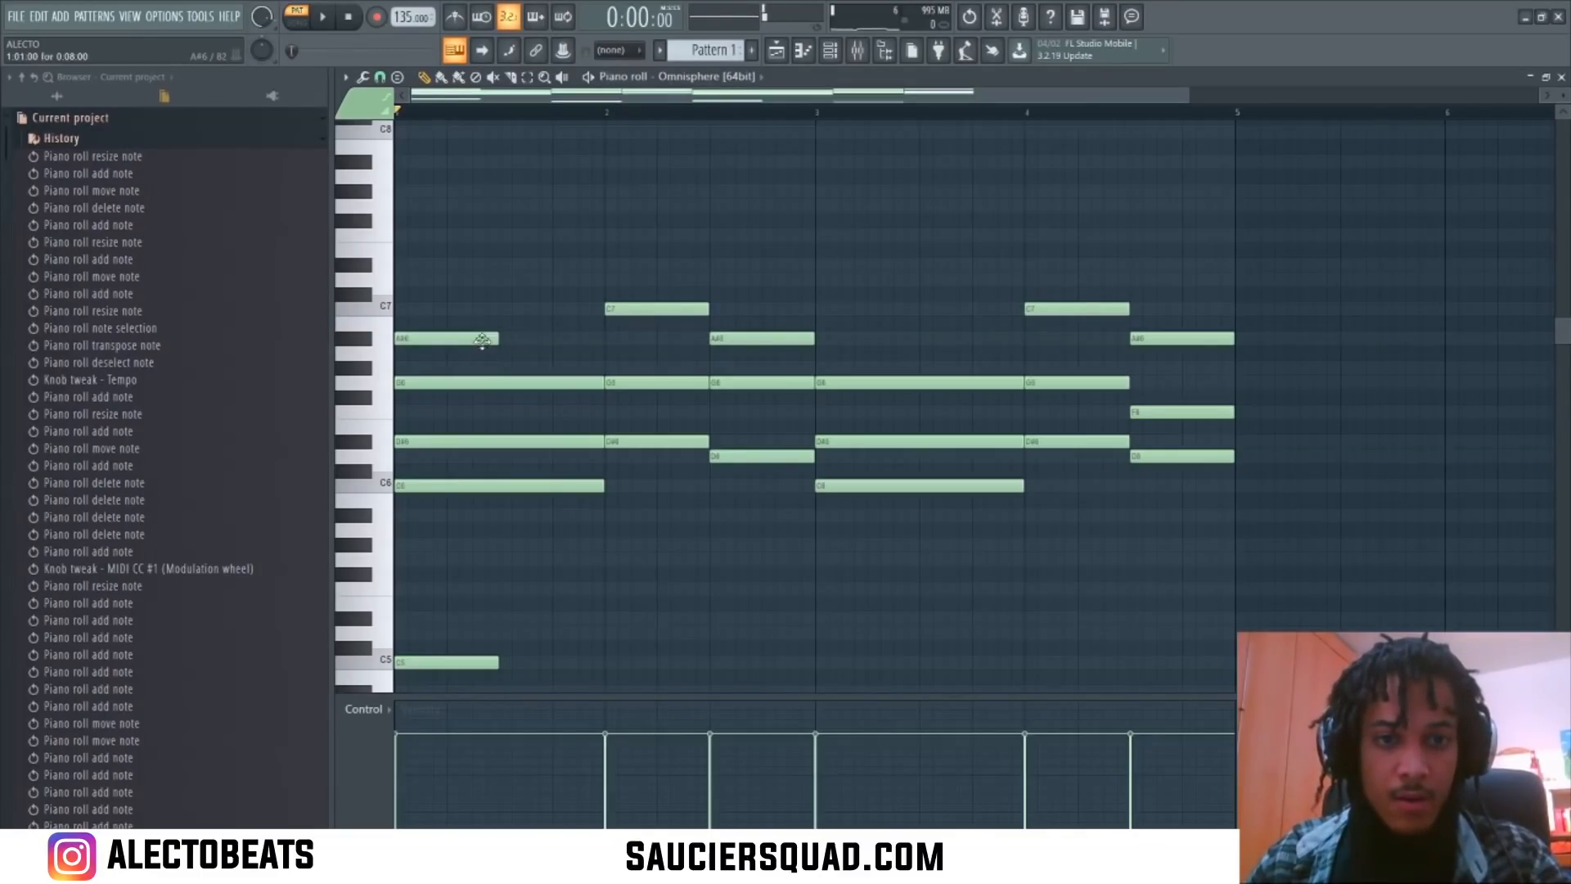
key(space)
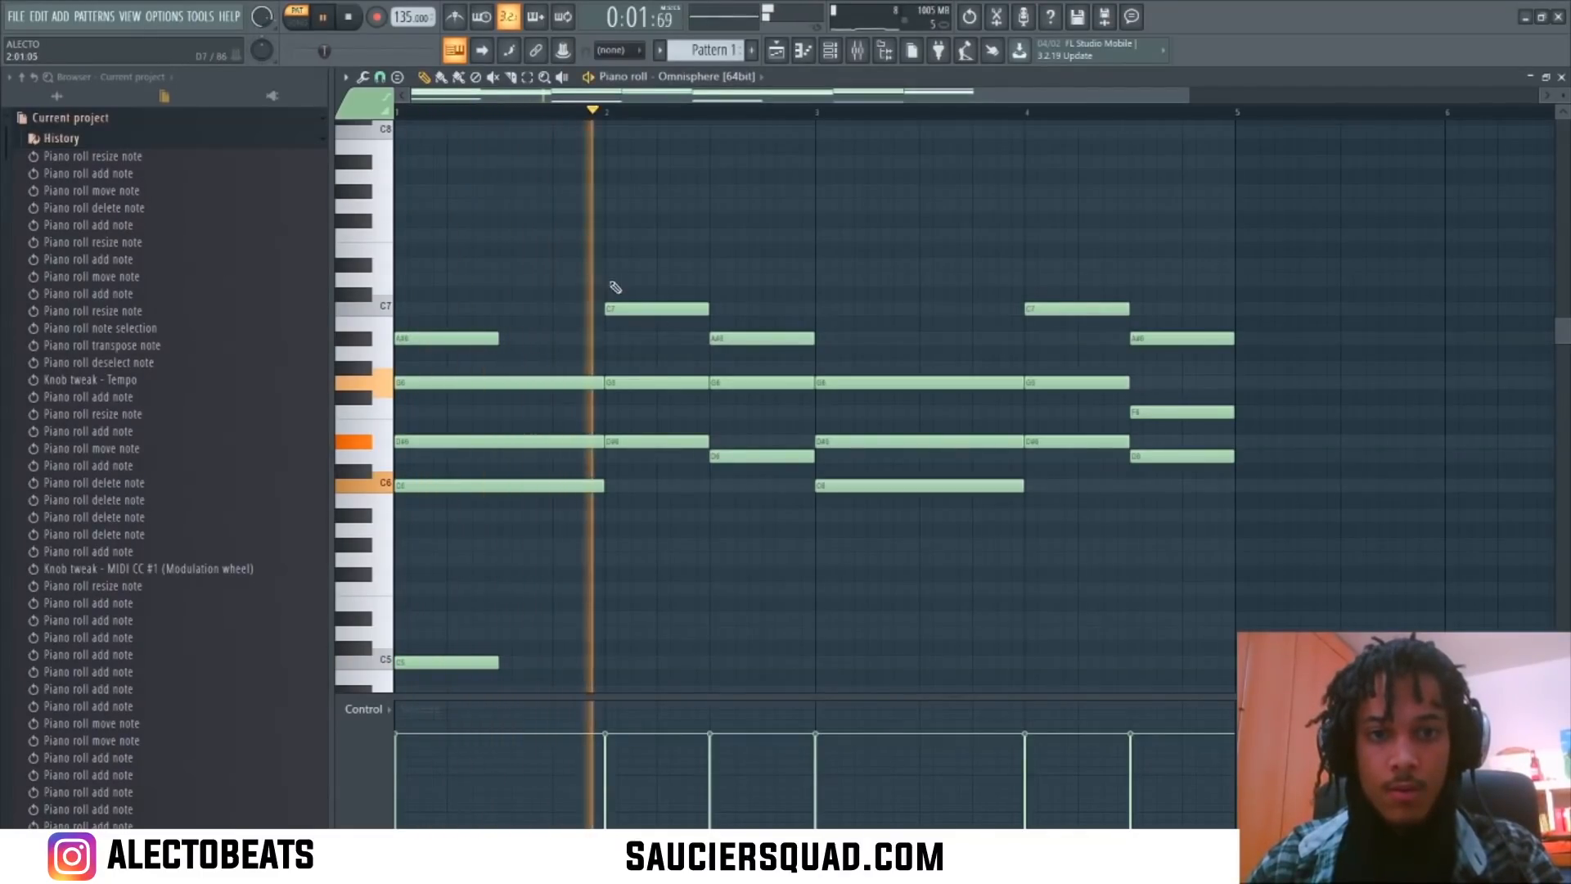
key(space)
Step: Try an A#6 note at the start of bar 2, listen to it, delete it and stop playback
click(623, 339)
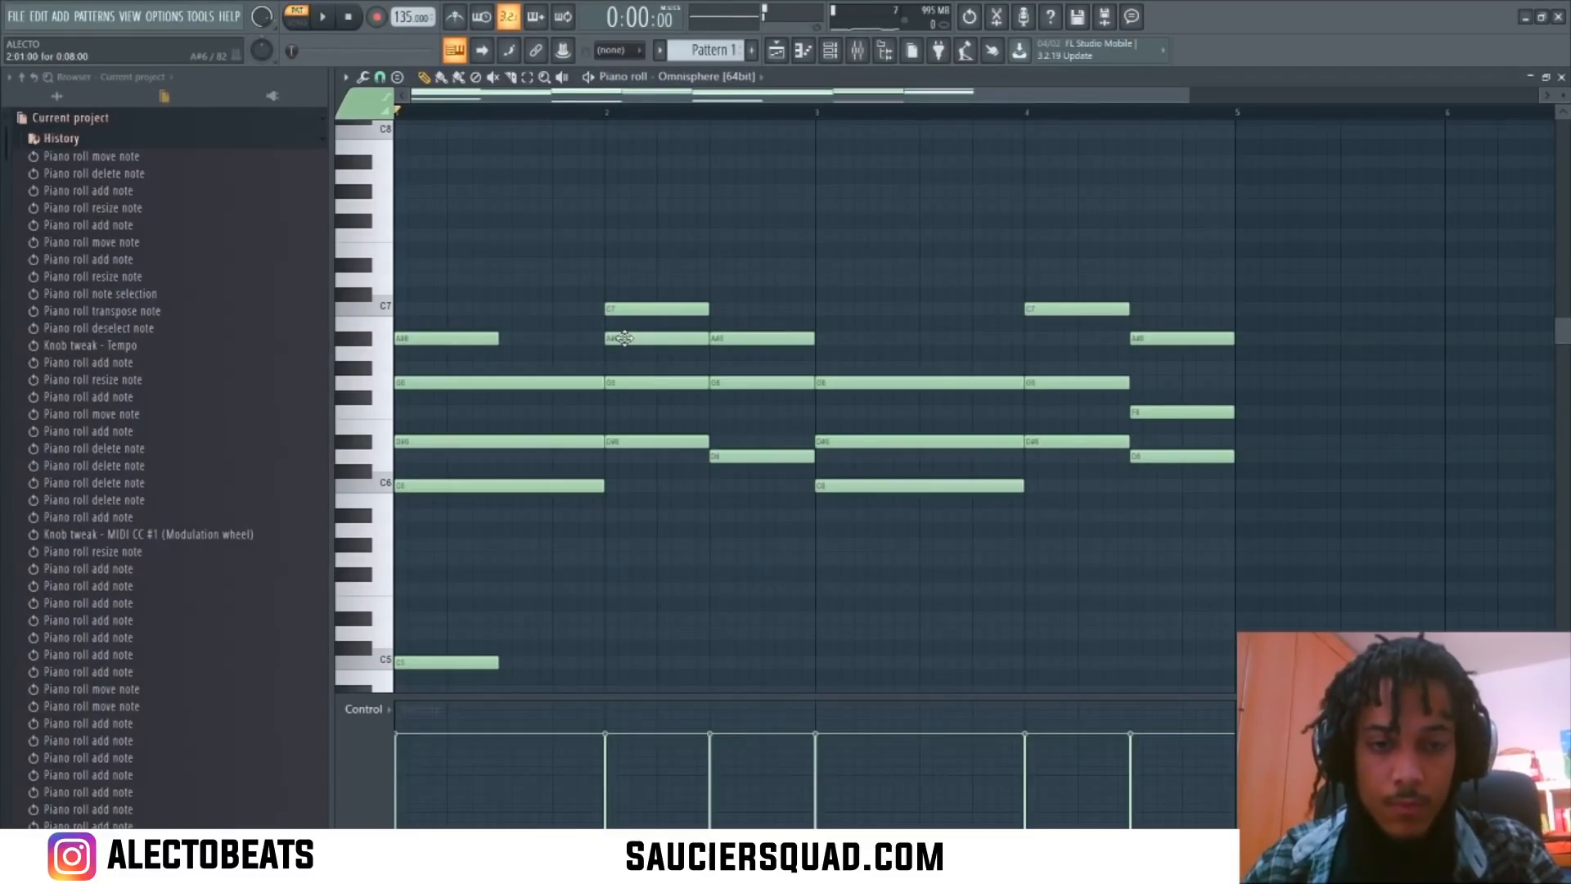
right_click(625, 341)
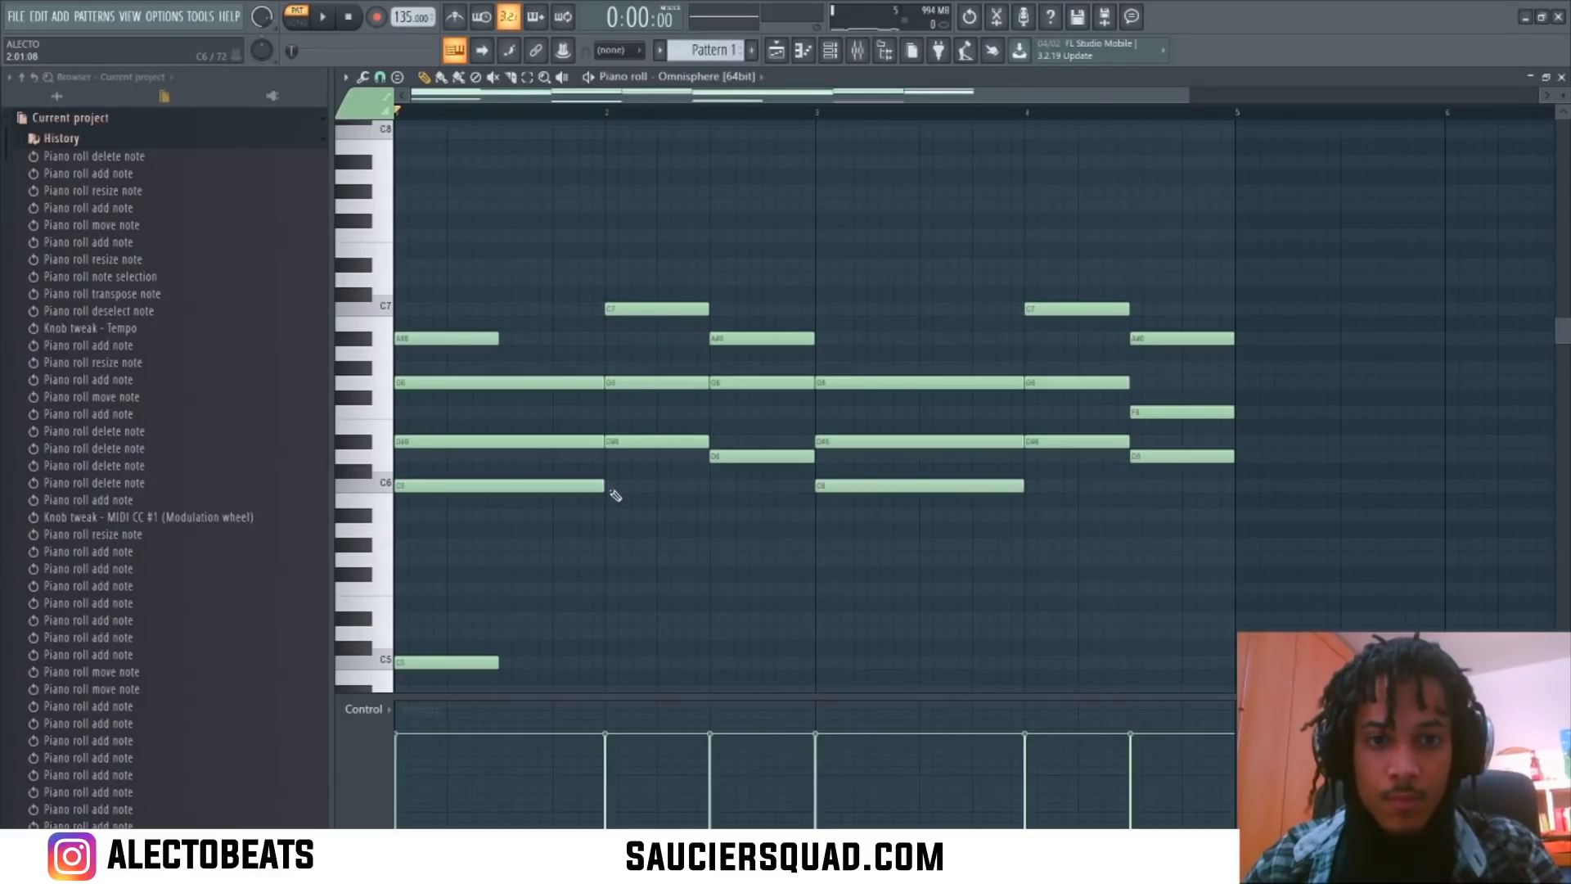
click(638, 339)
key(space)
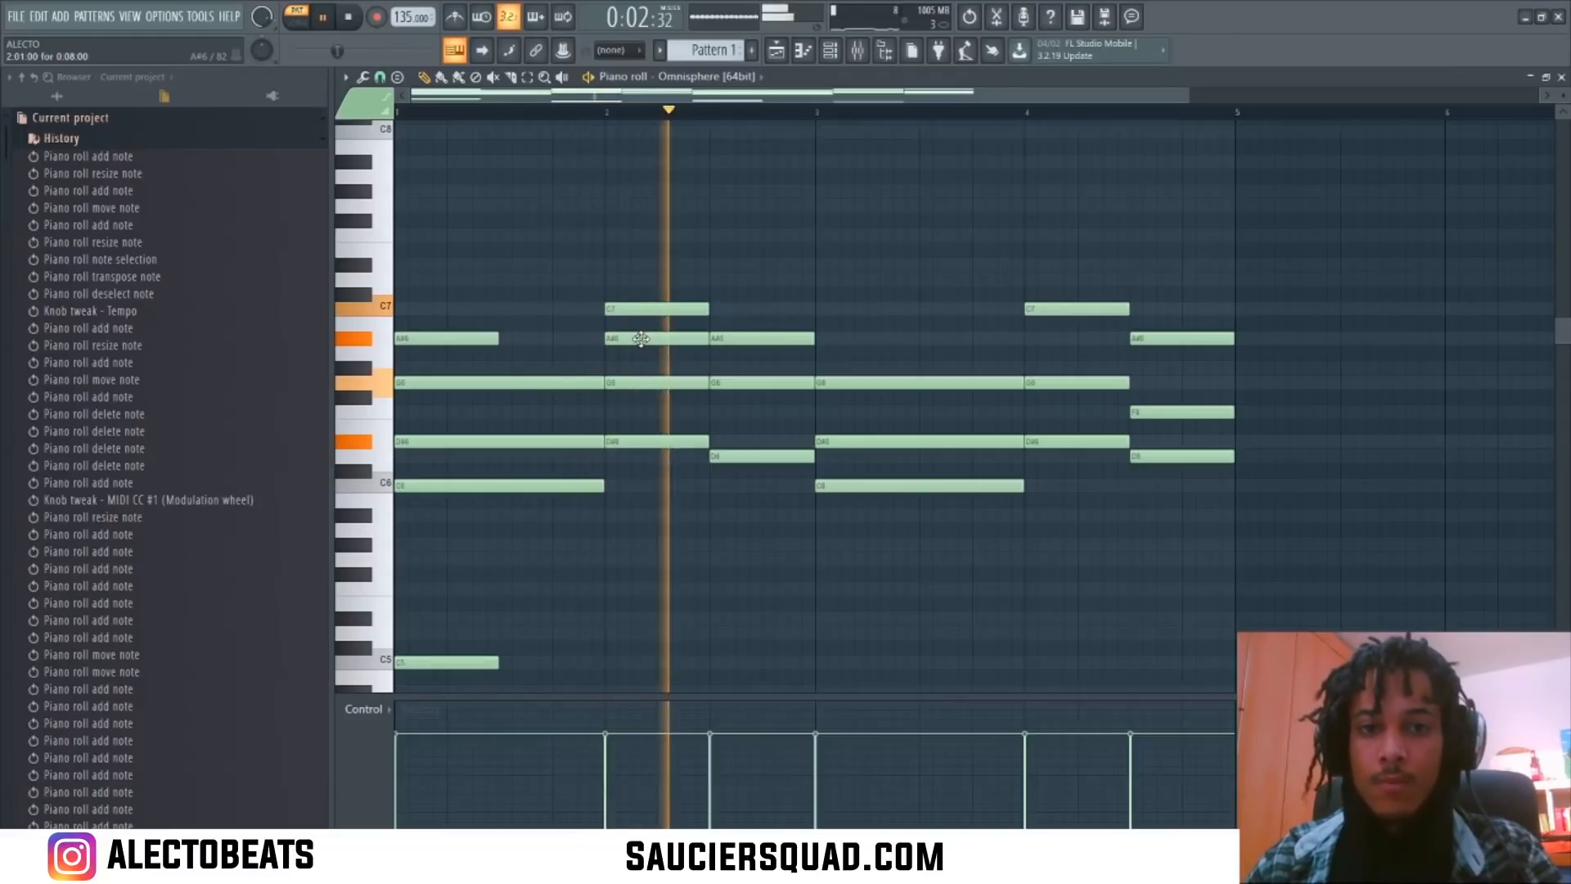
right_click(645, 338)
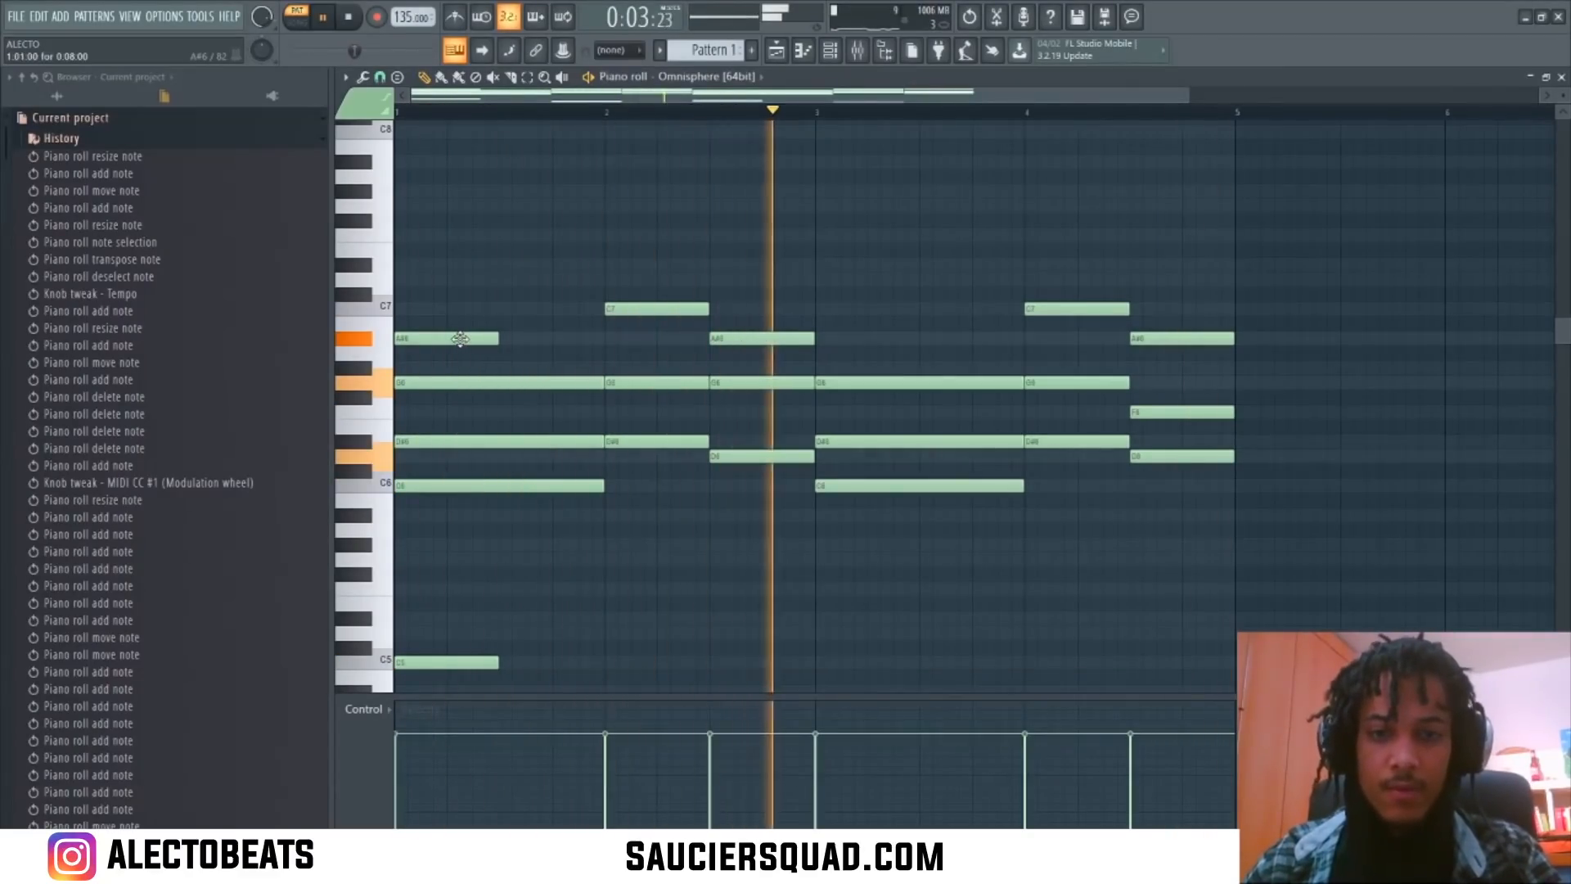
scroll(461, 341, down, 4)
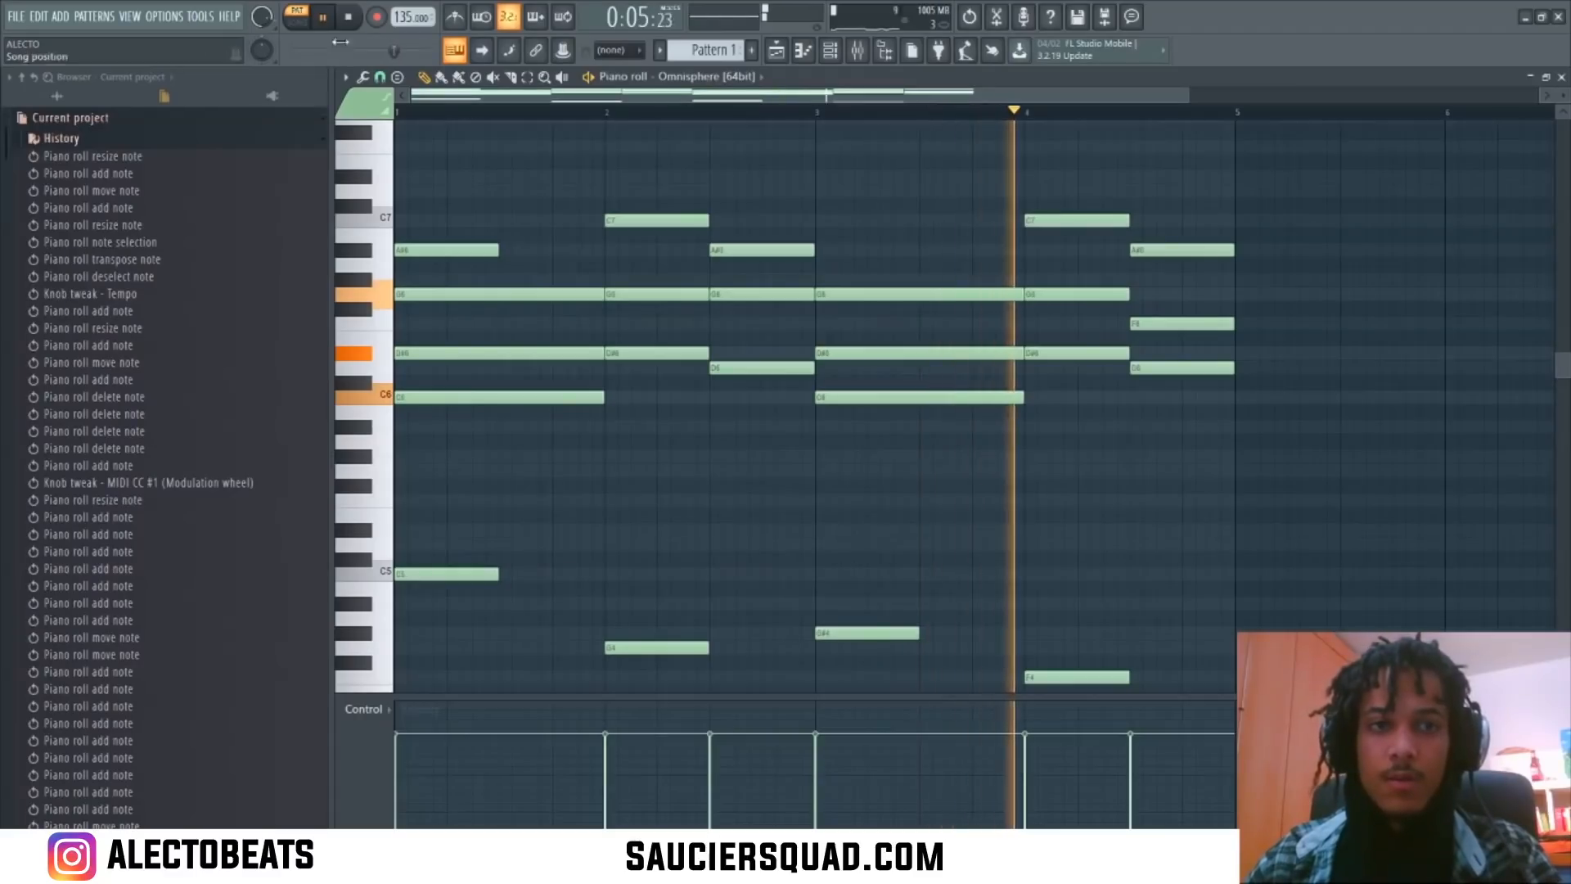
click(352, 19)
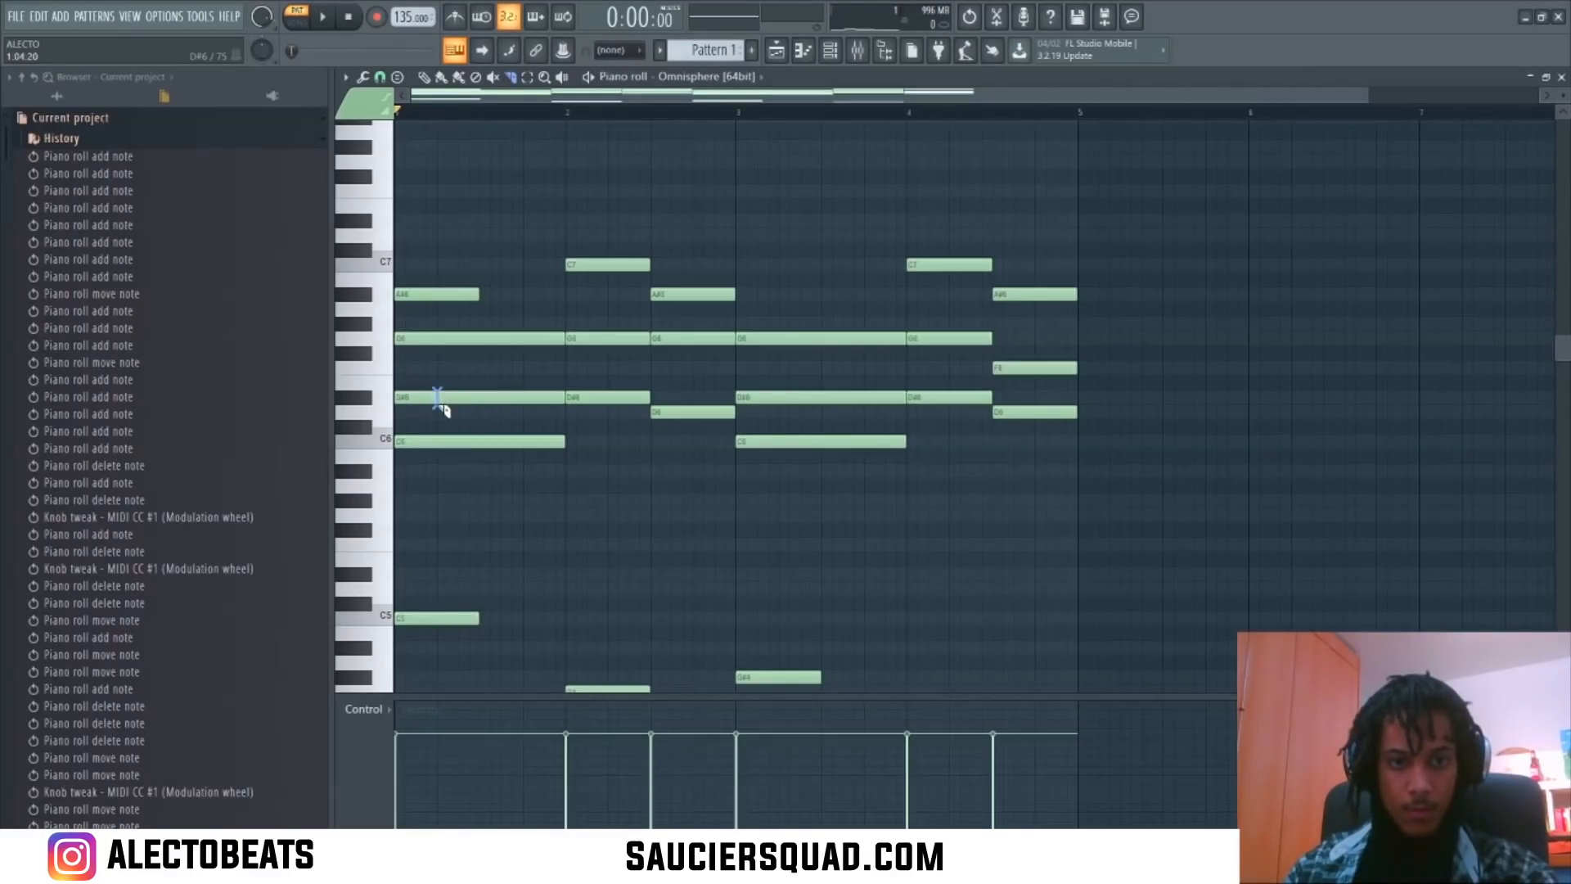
Step: Slice D#6 at beat 2 and G6 at beat 3 in bar 1, split both G6 notes and the A#6 in bar 2, and play
click(439, 401)
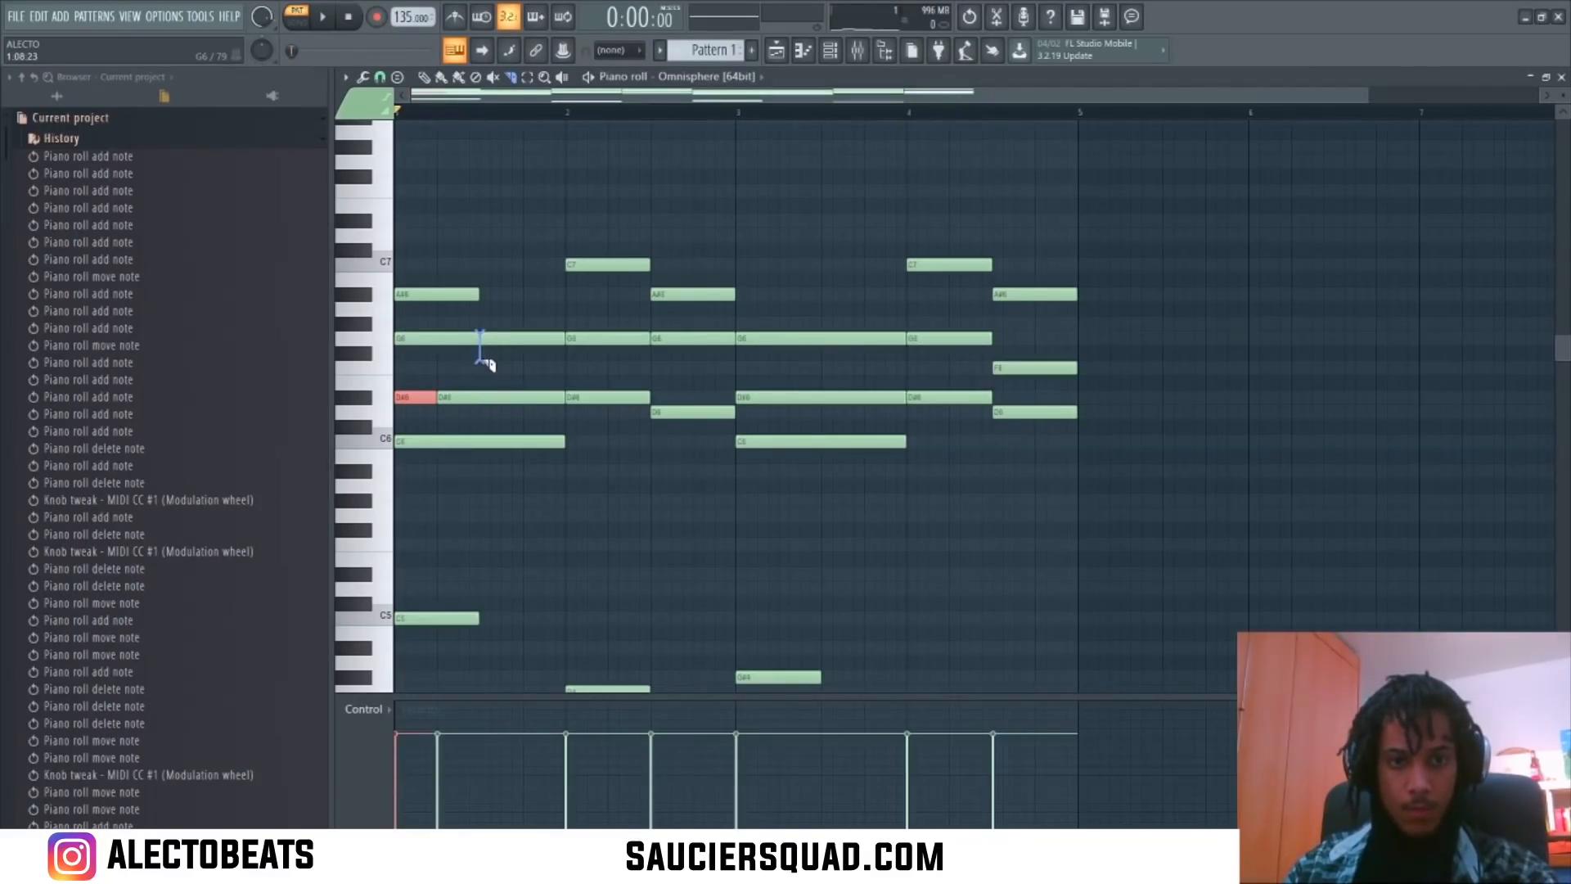
click(481, 358)
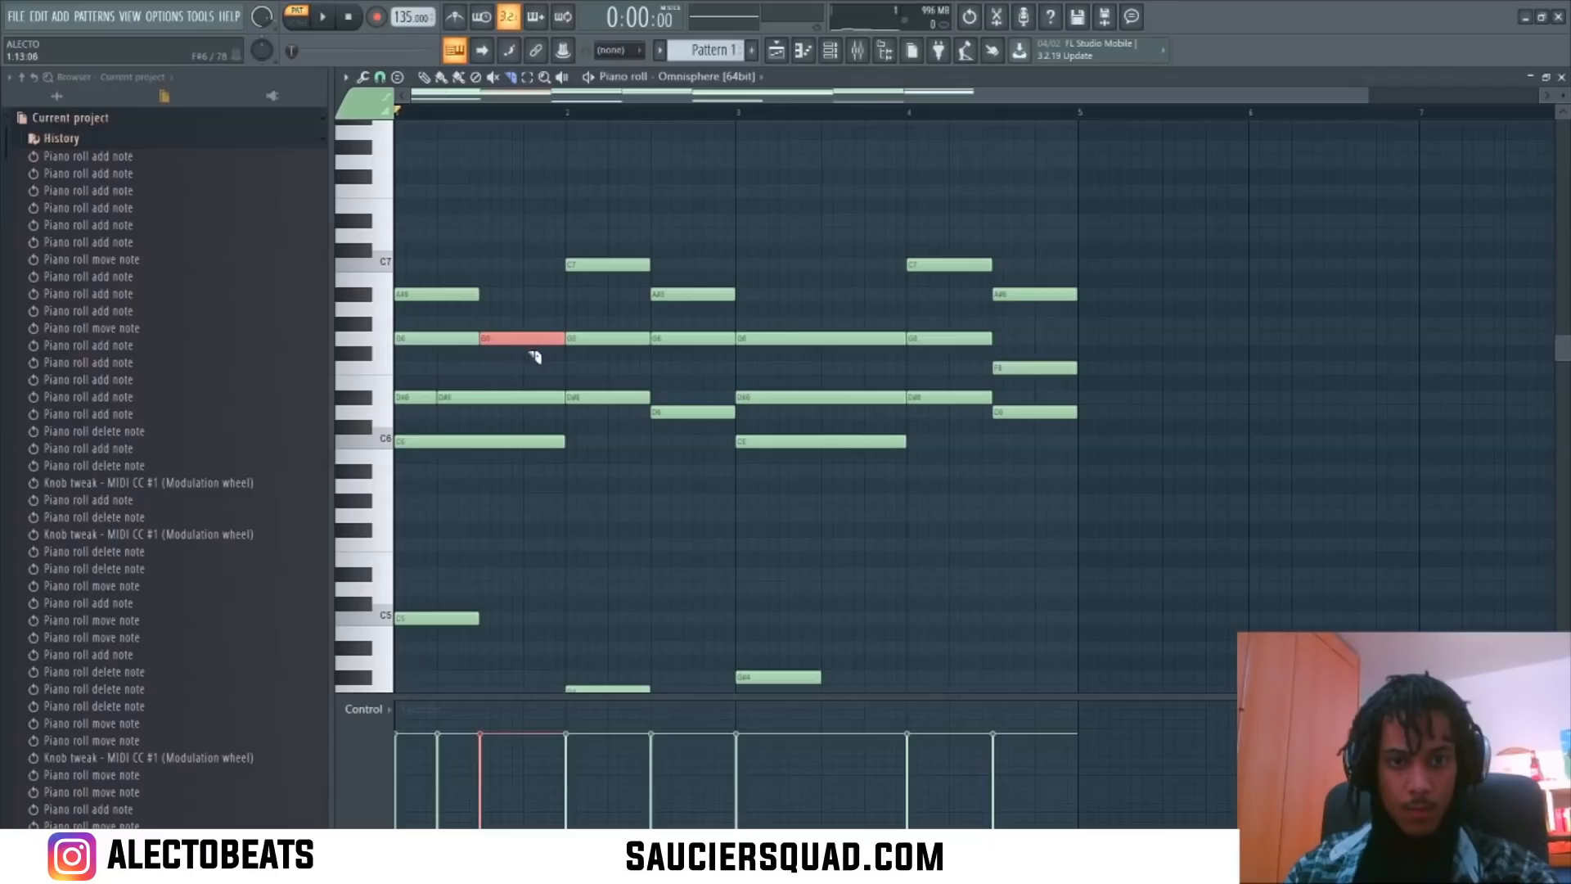
click(630, 337)
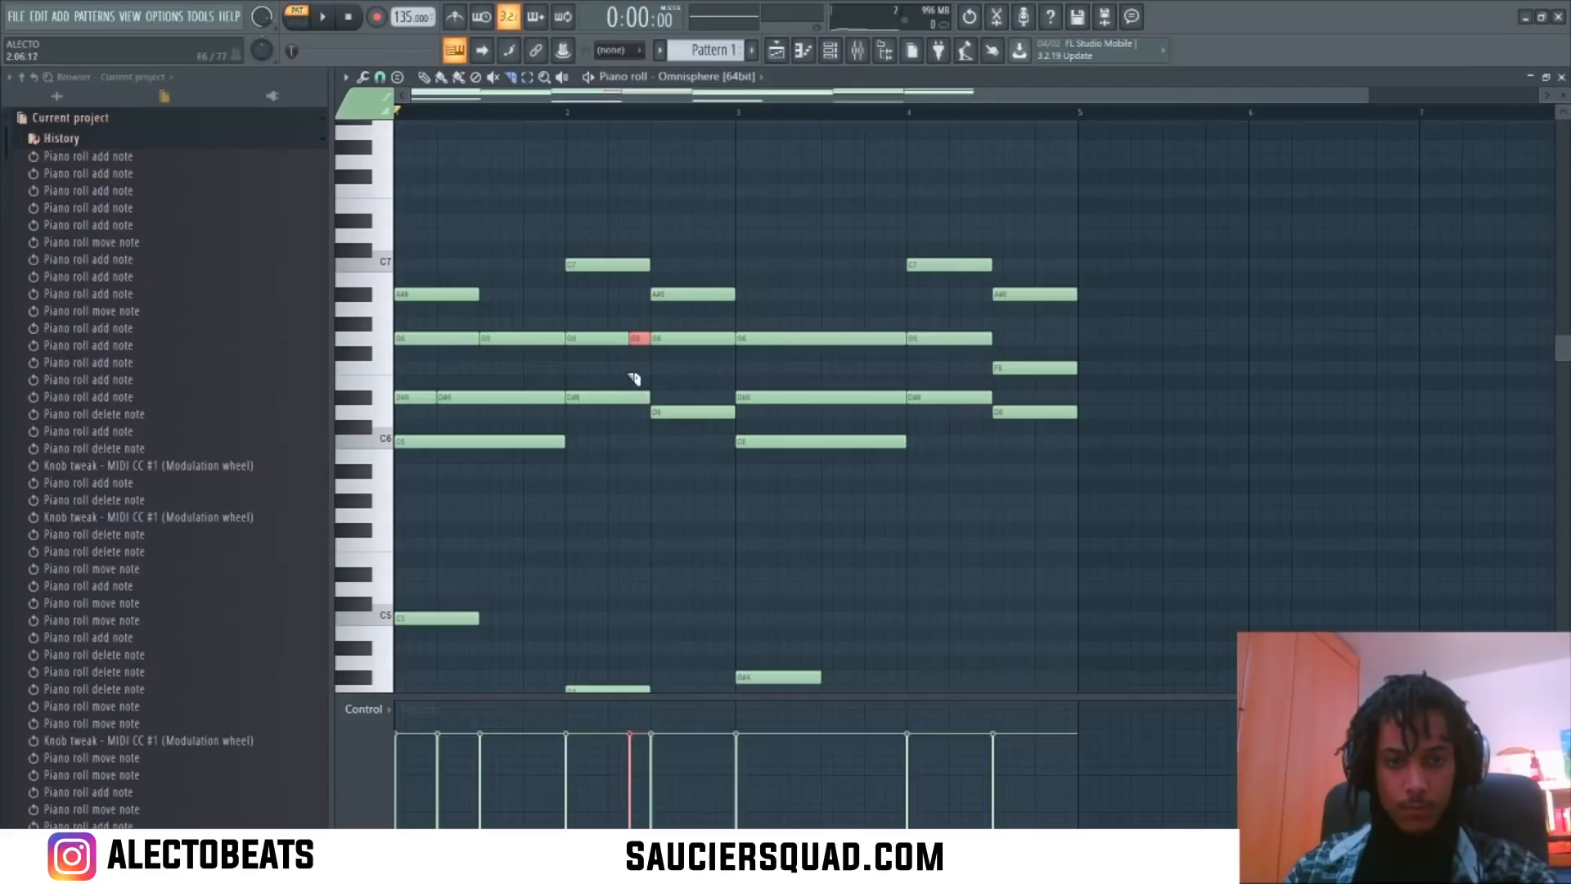
click(694, 338)
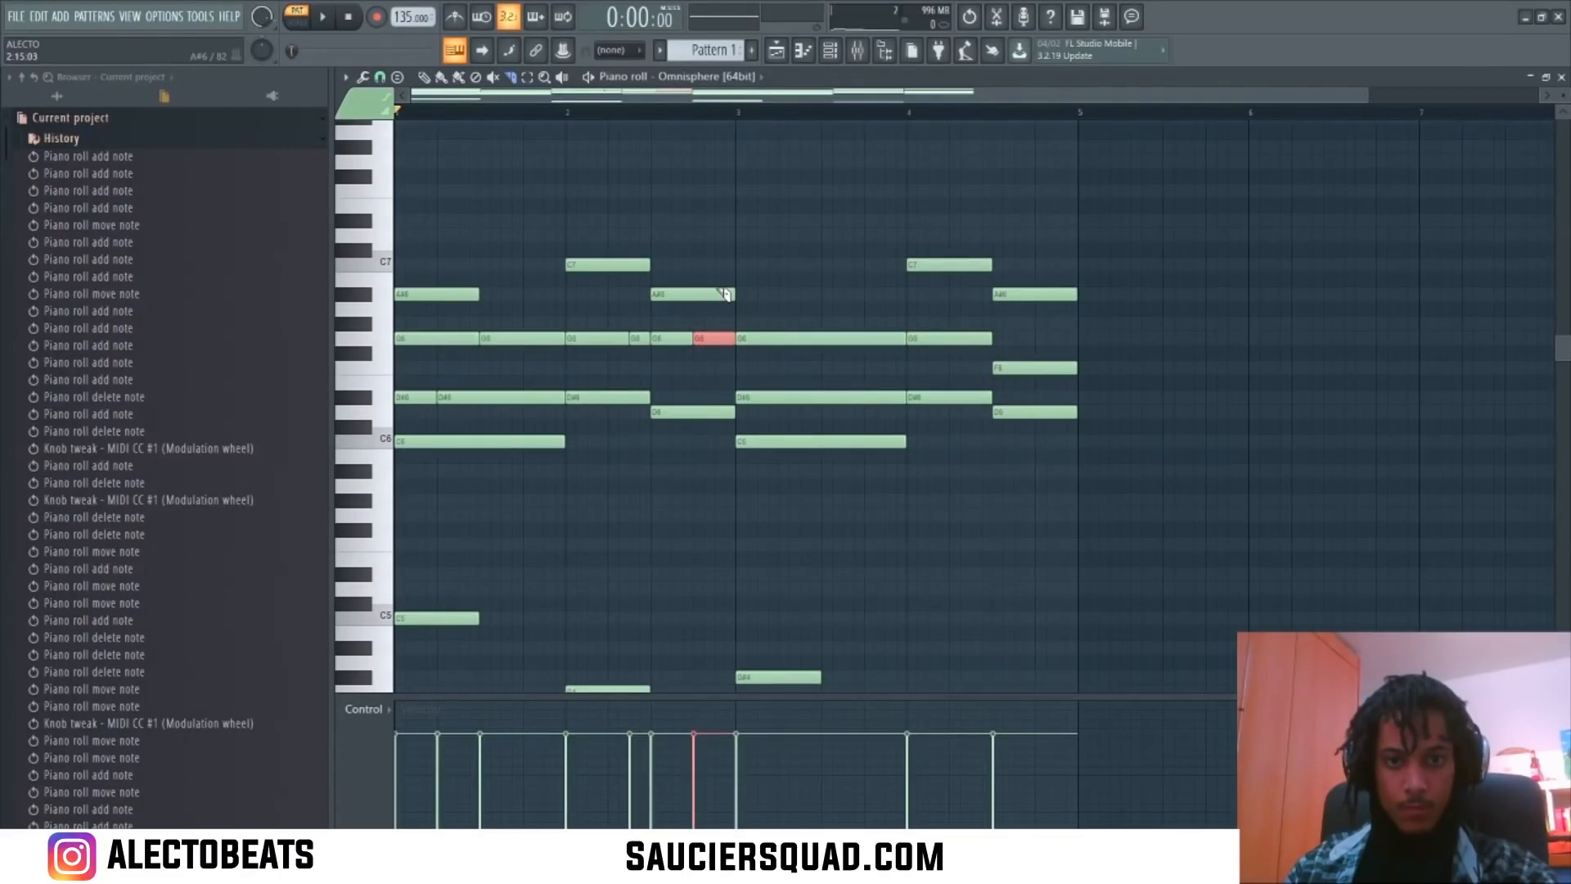
drag(720, 336, 723, 338)
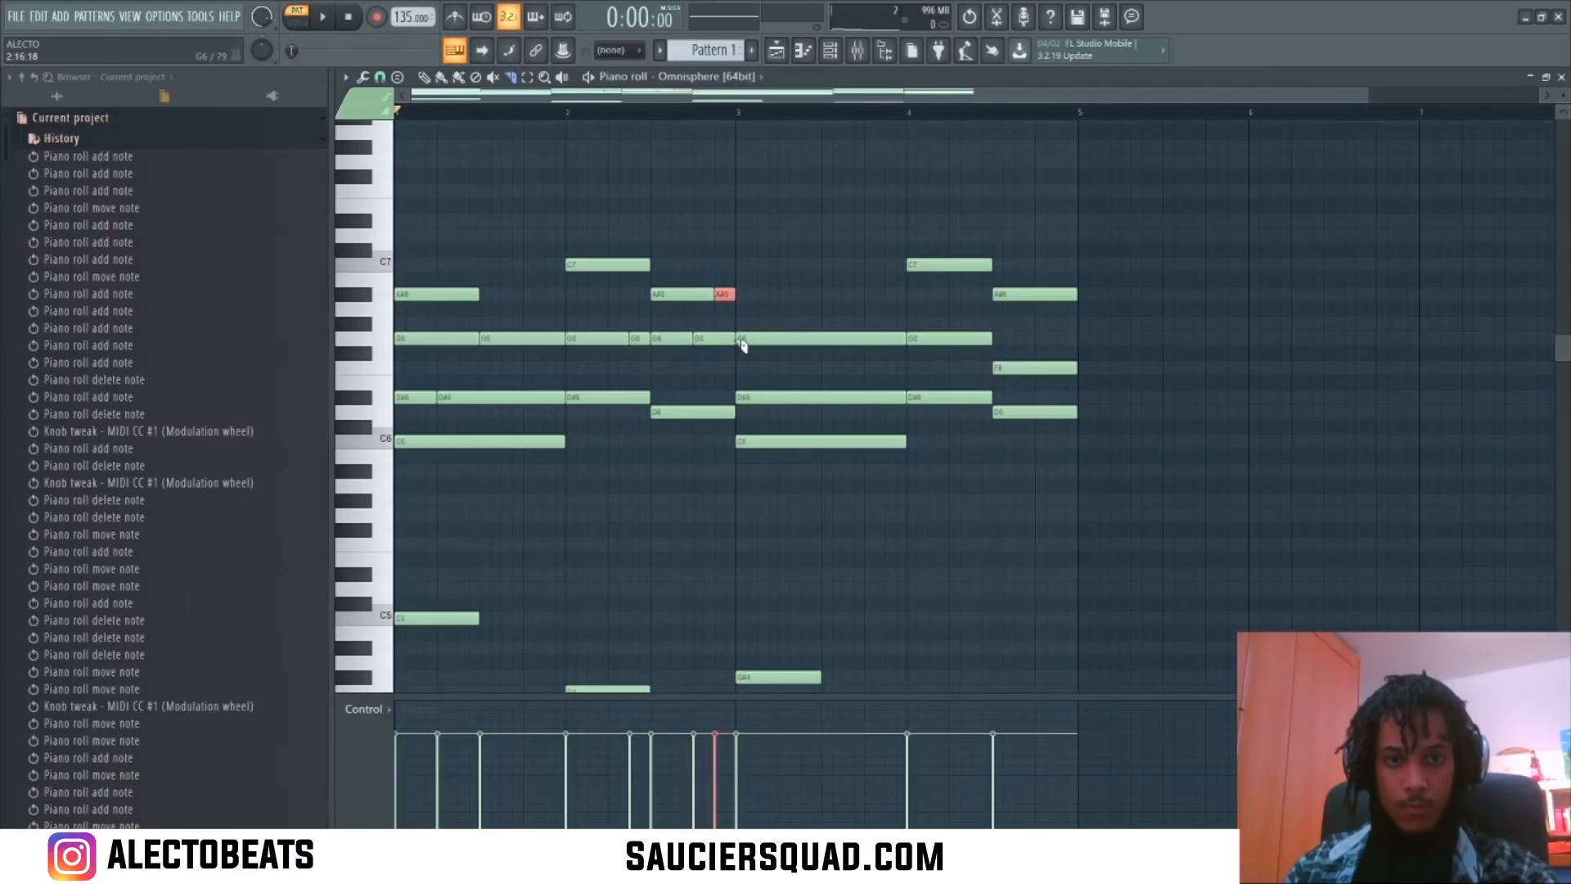
key(space)
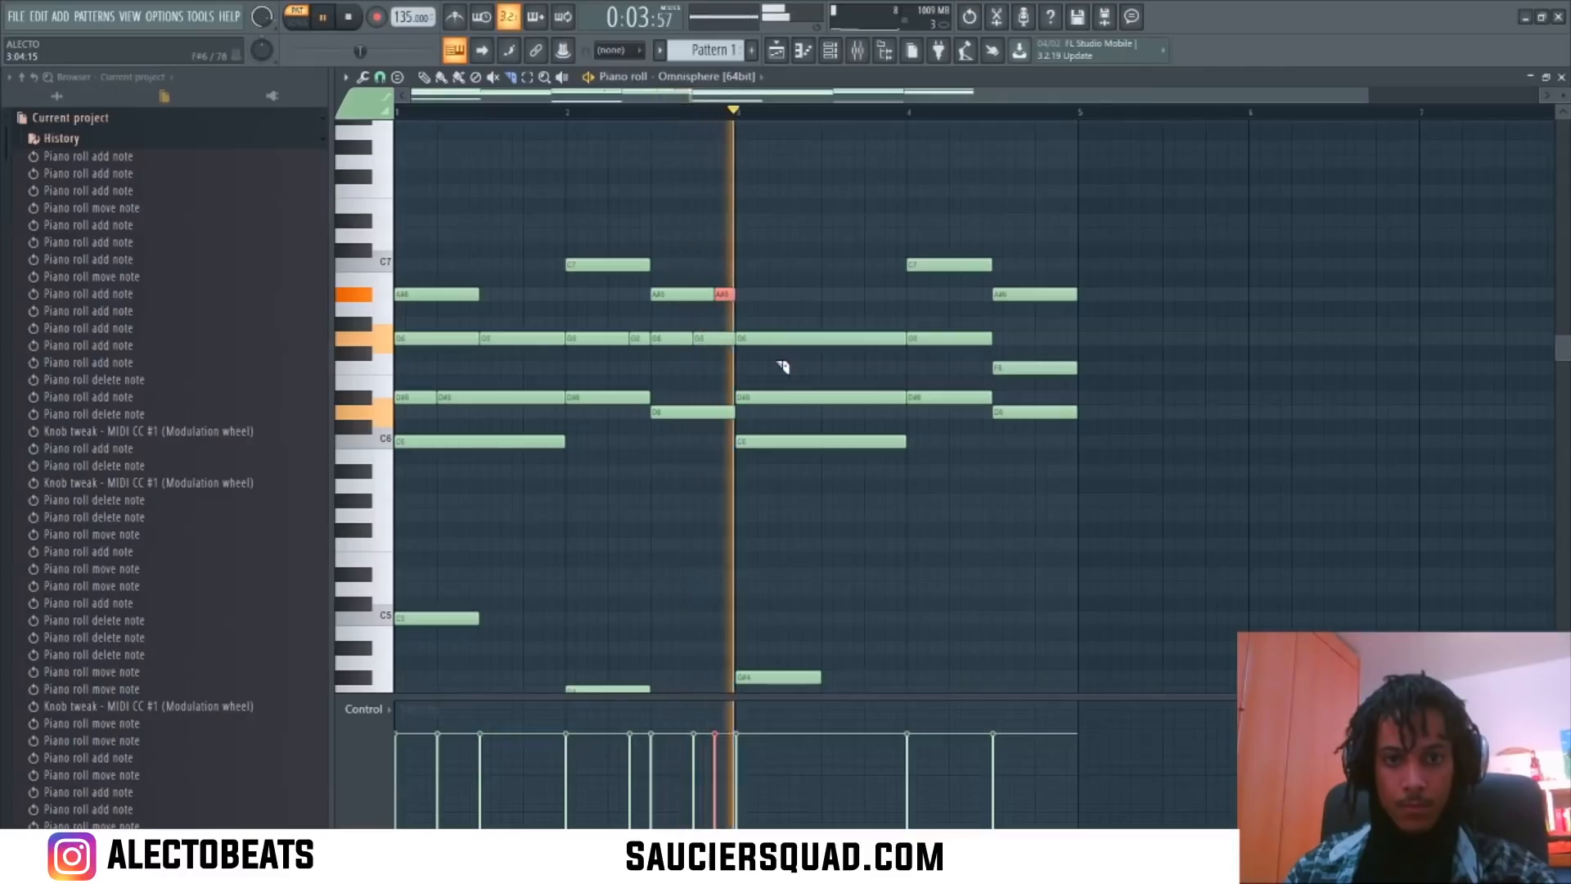
key(space)
Step: In bar 3, slice D#6 at beats 2 and 4, G6 at beat 3, and C6 midway through beat 3
drag(785, 400, 787, 407)
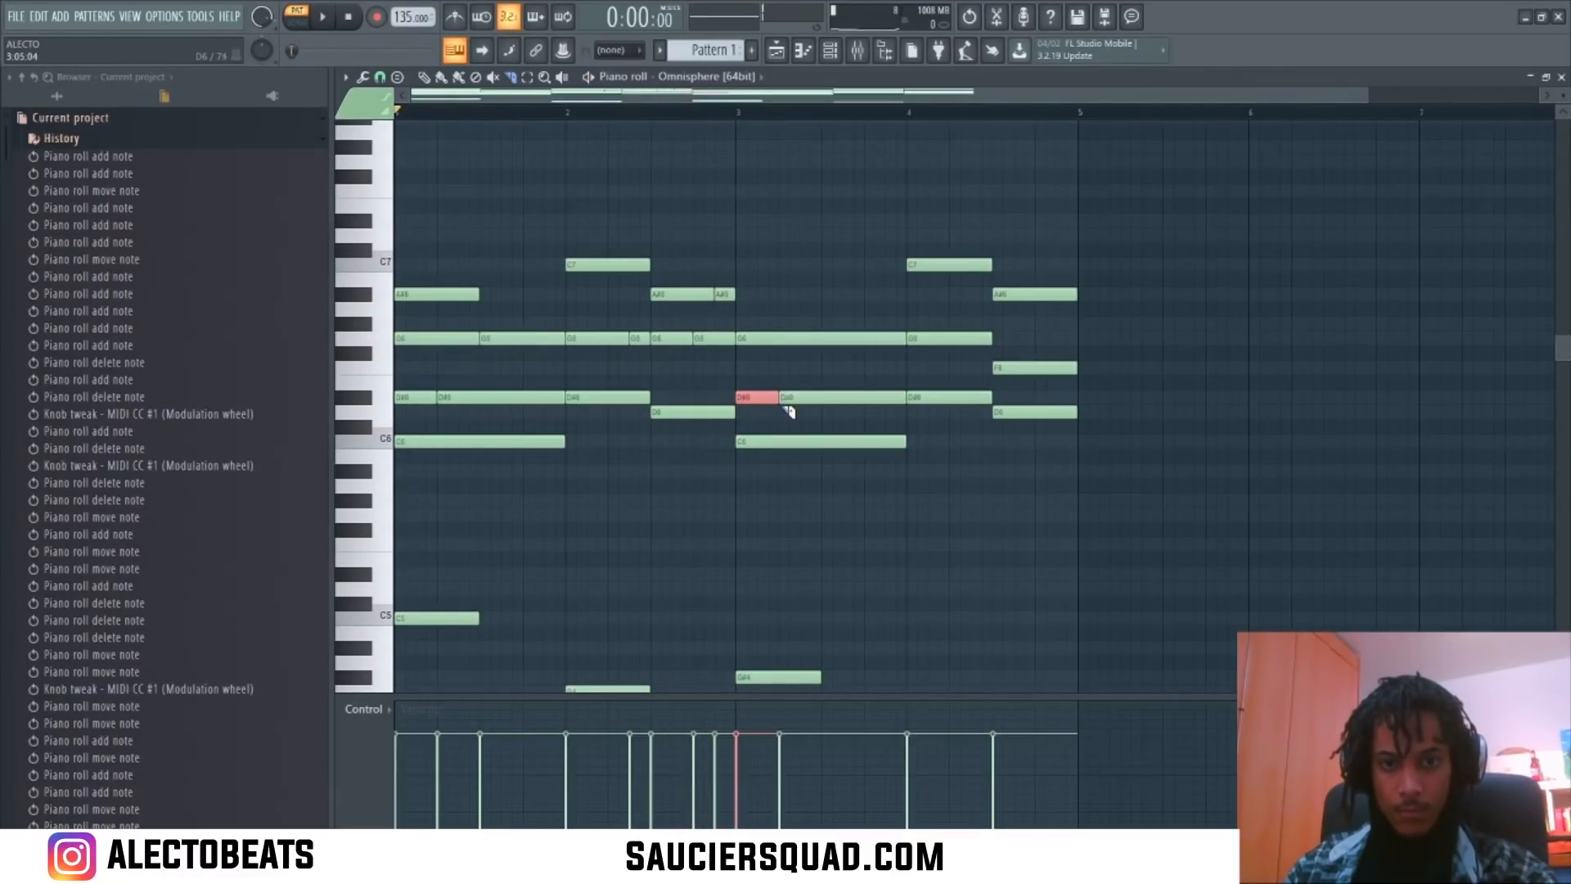
drag(822, 353, 823, 360)
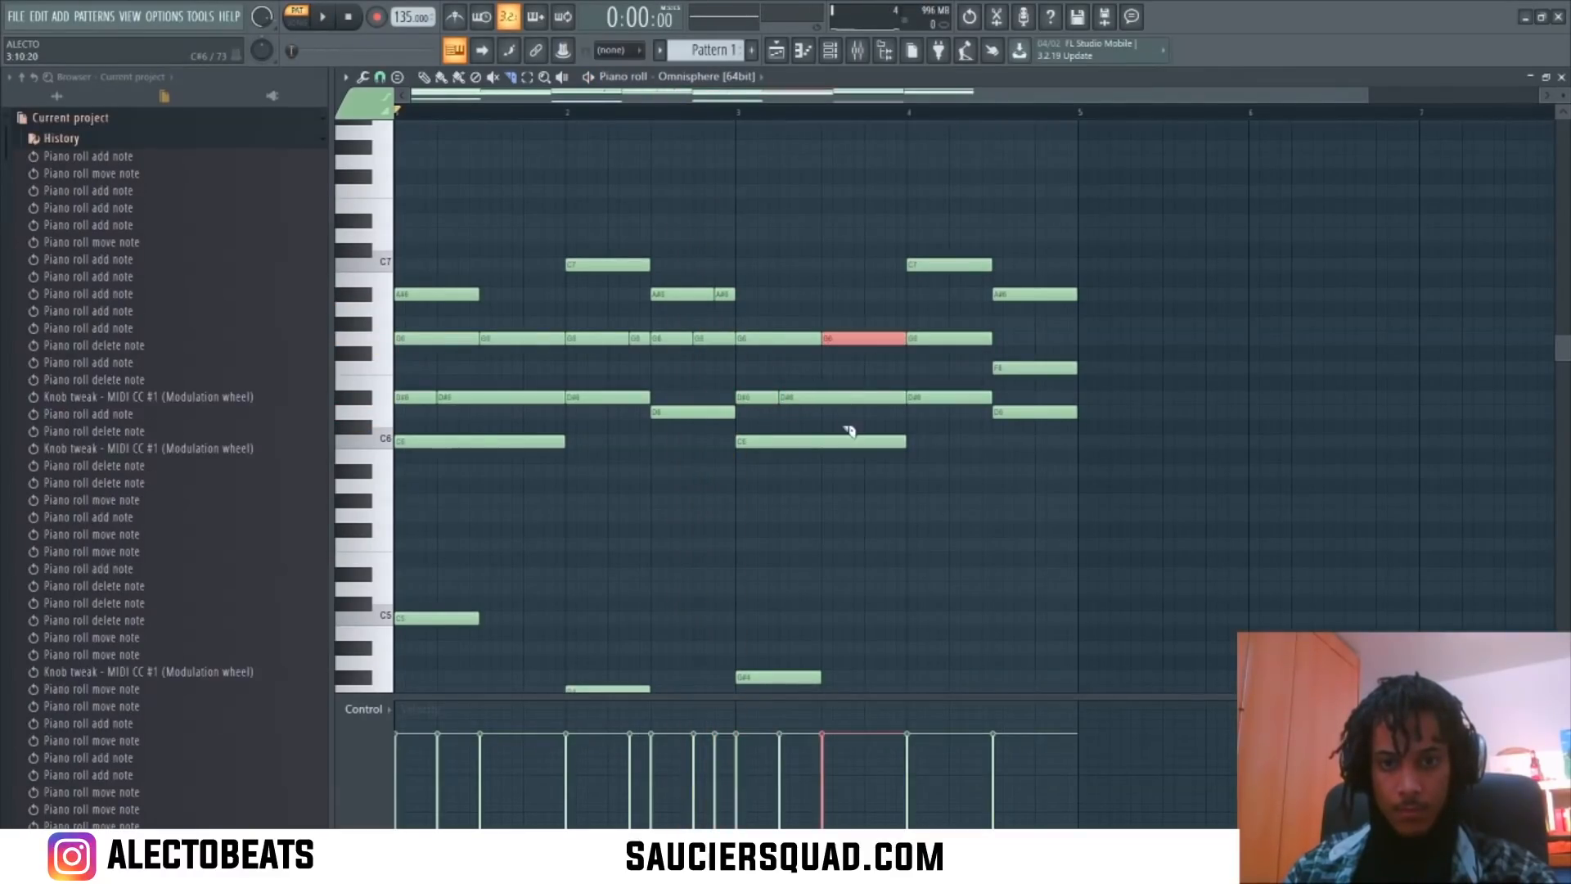
drag(843, 434, 843, 455)
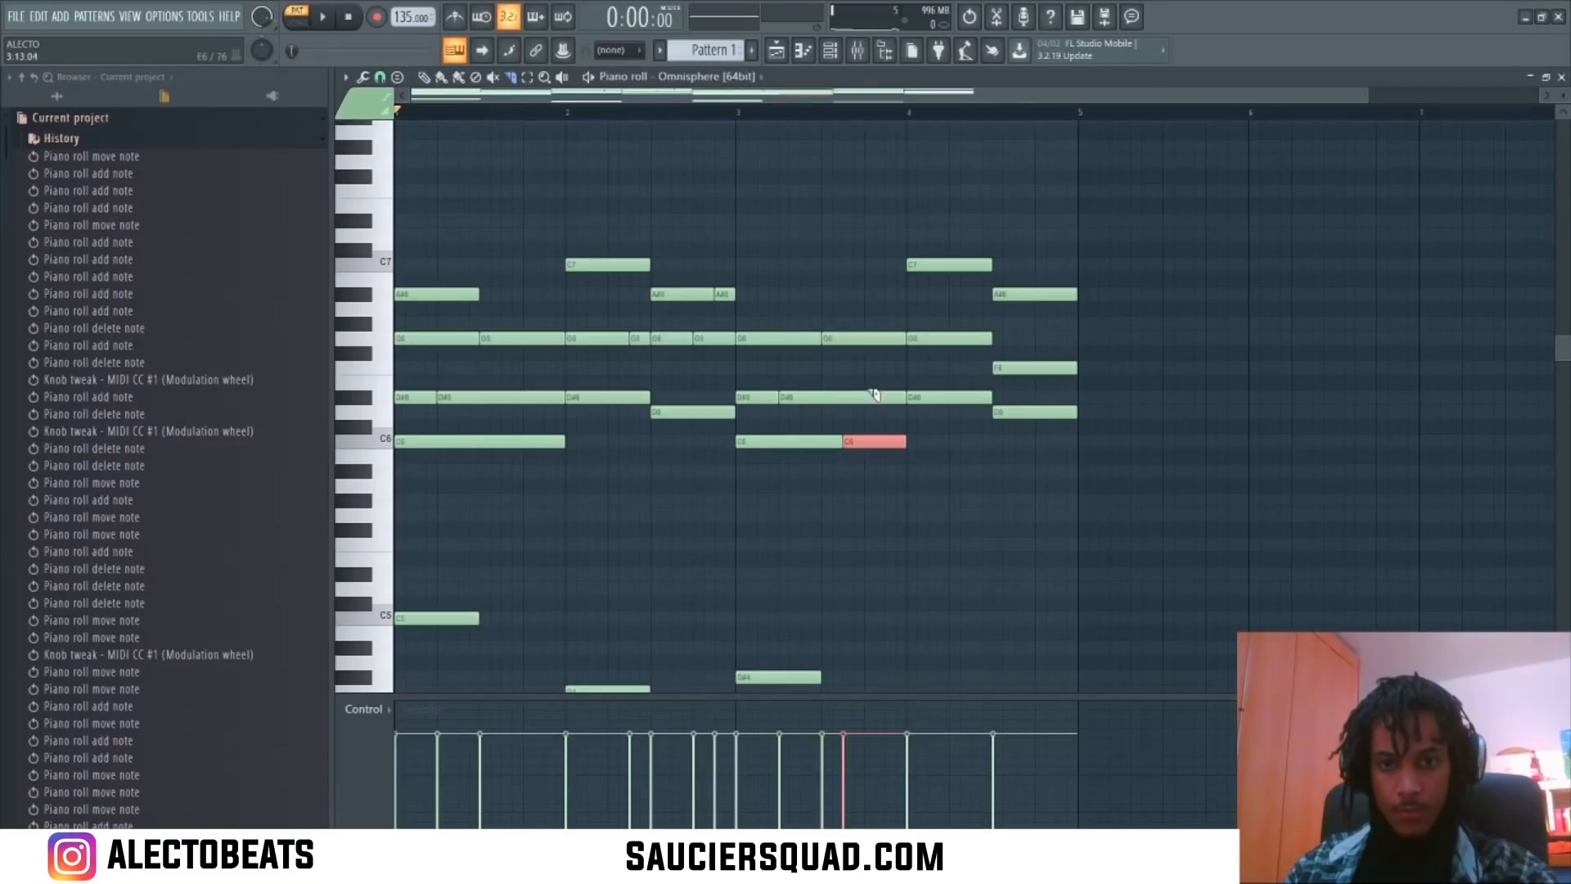
drag(865, 400, 870, 412)
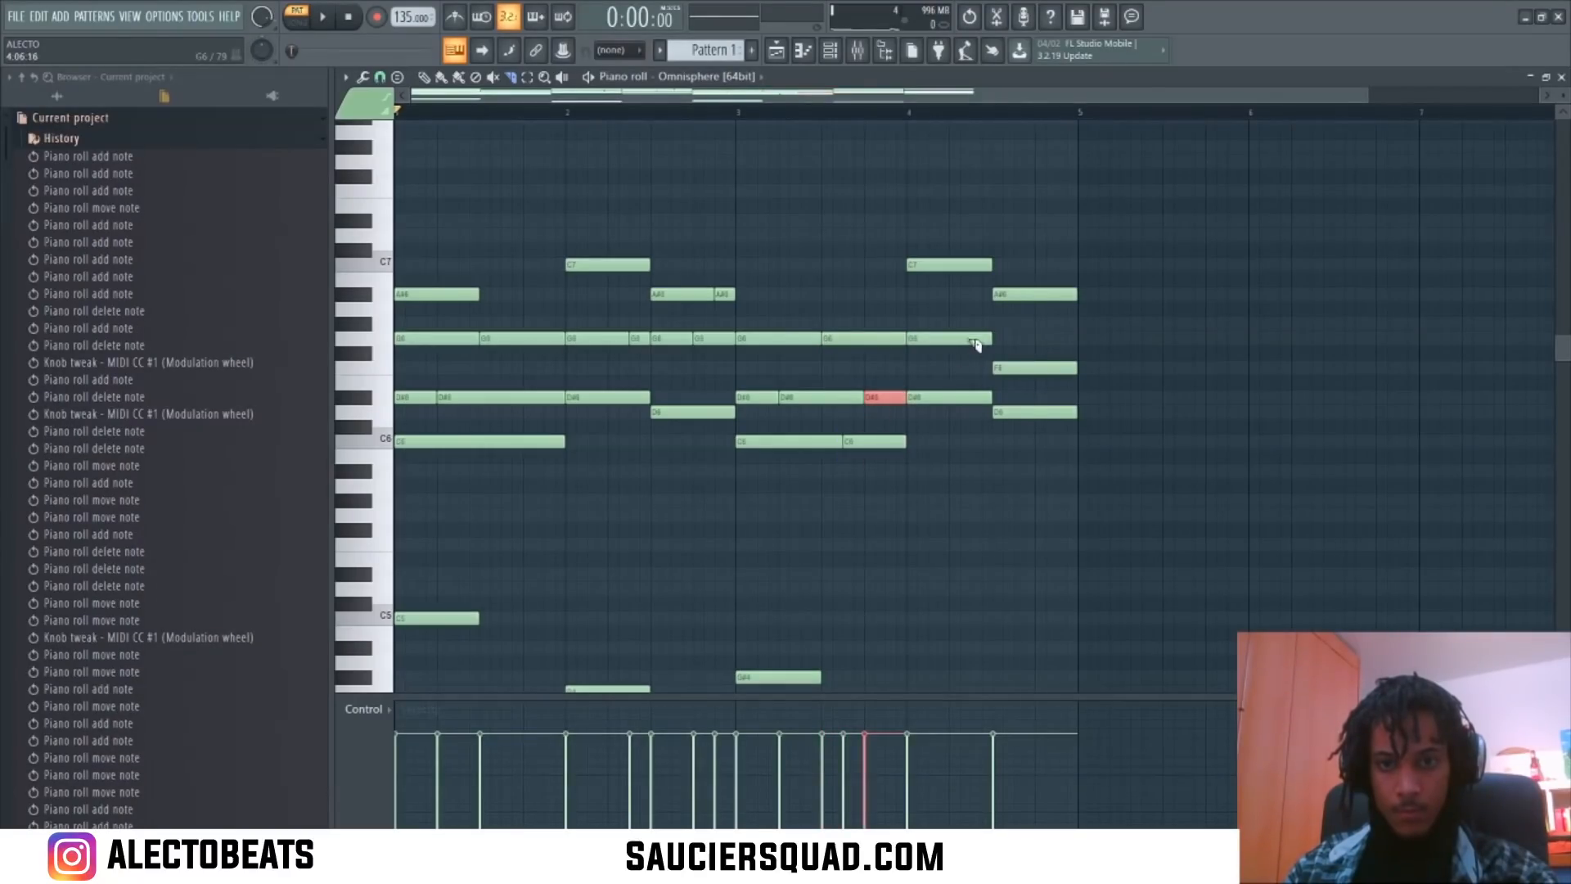
Step: In bar 4, slice G6 midway through beat 2, F6 at beat 4 and A#6 midway through beat 4, listening to the pattern
drag(973, 350, 980, 357)
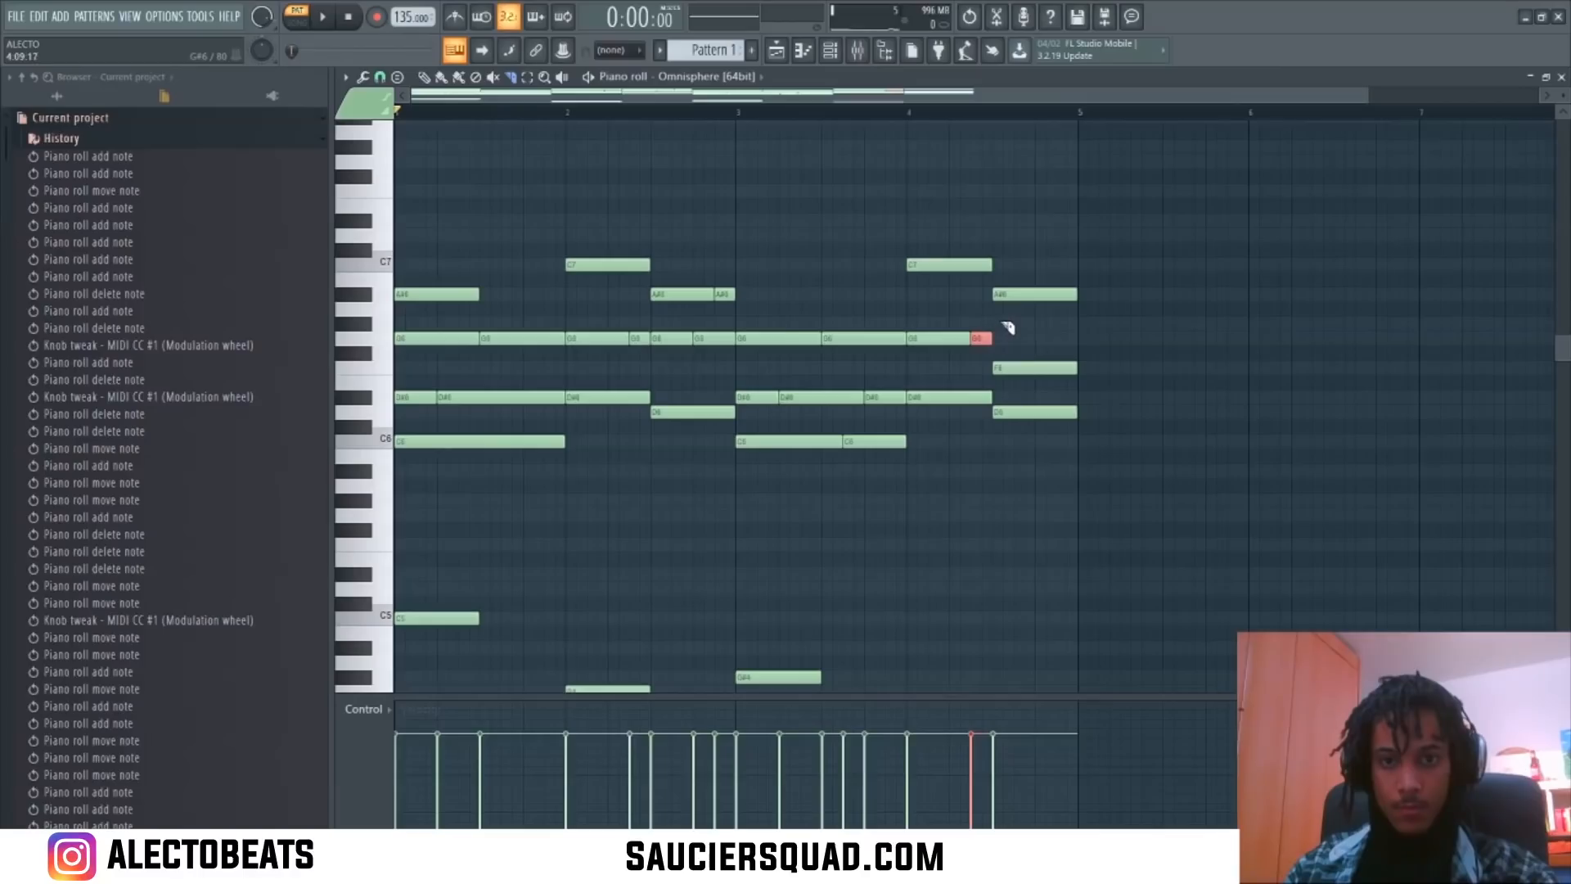
key(space)
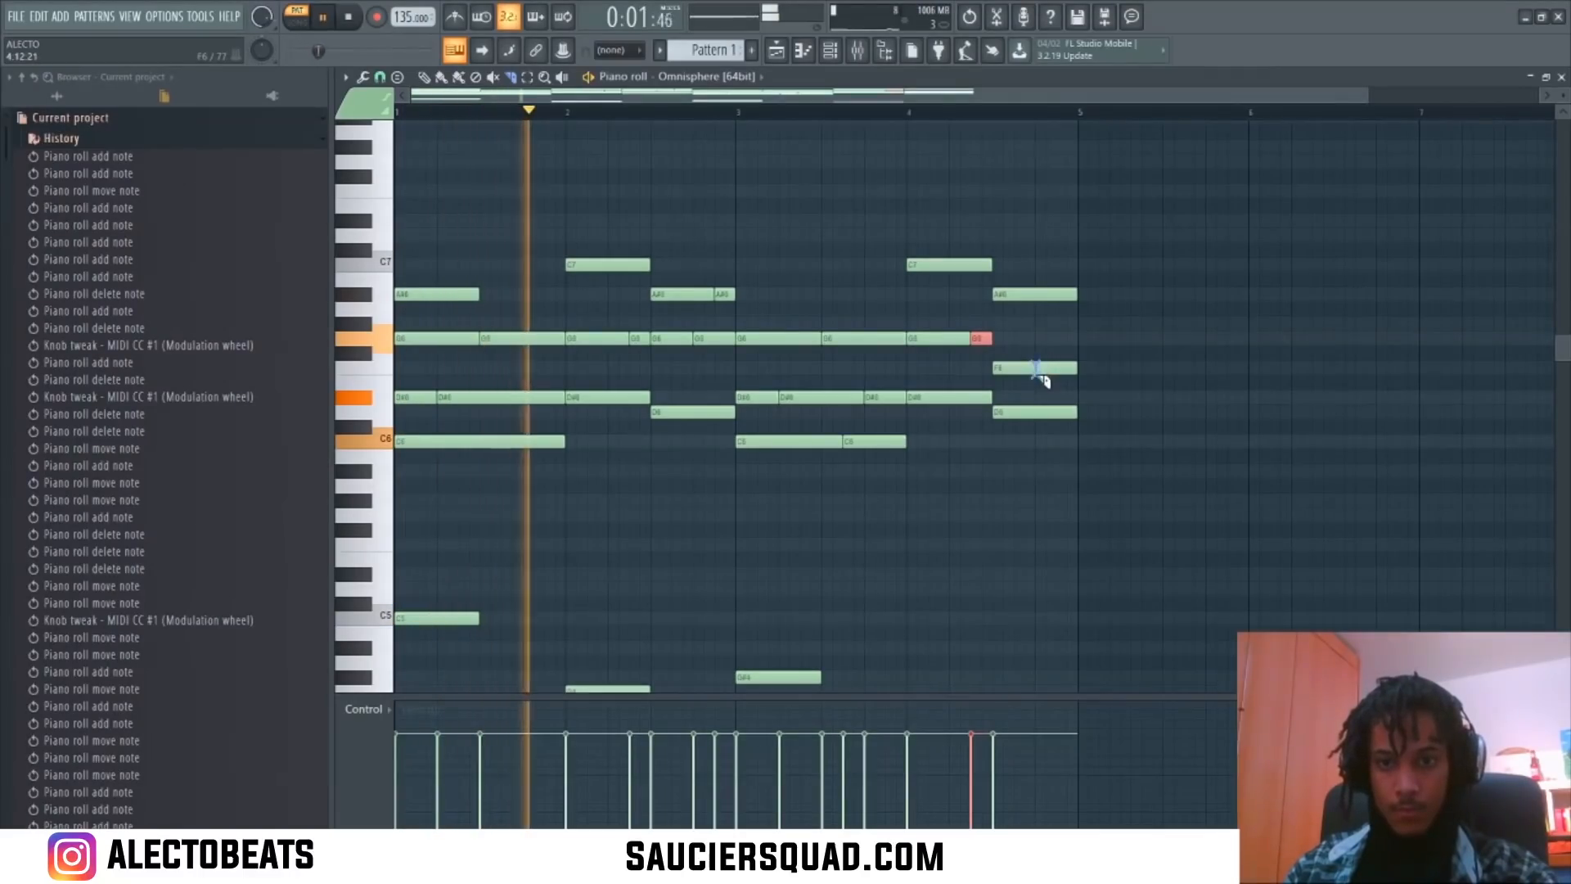
drag(1044, 365, 1044, 391)
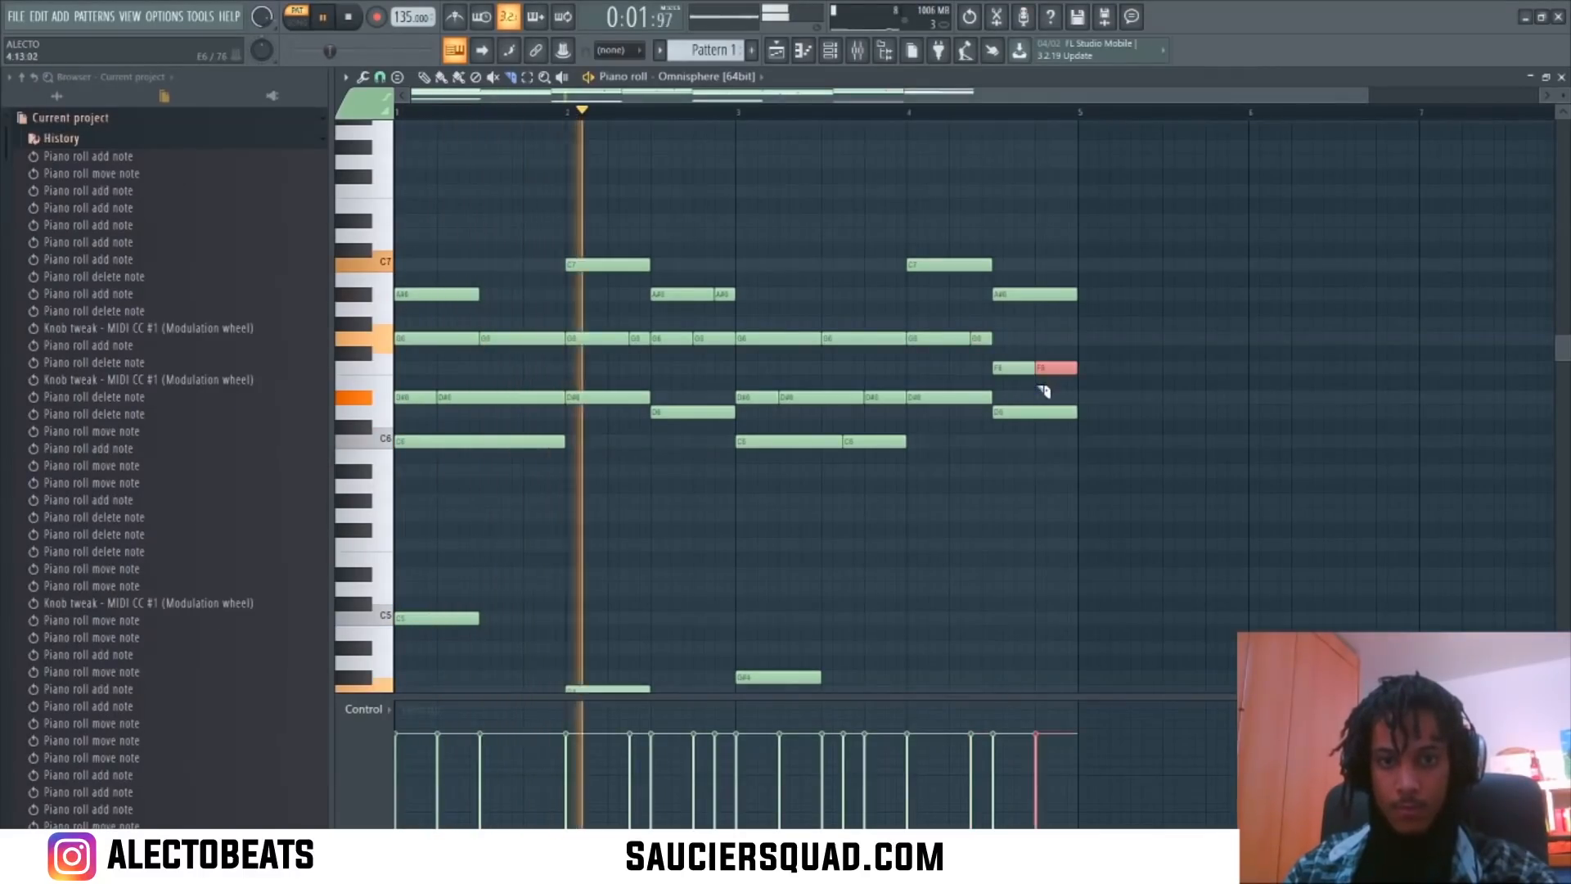
click(1064, 290)
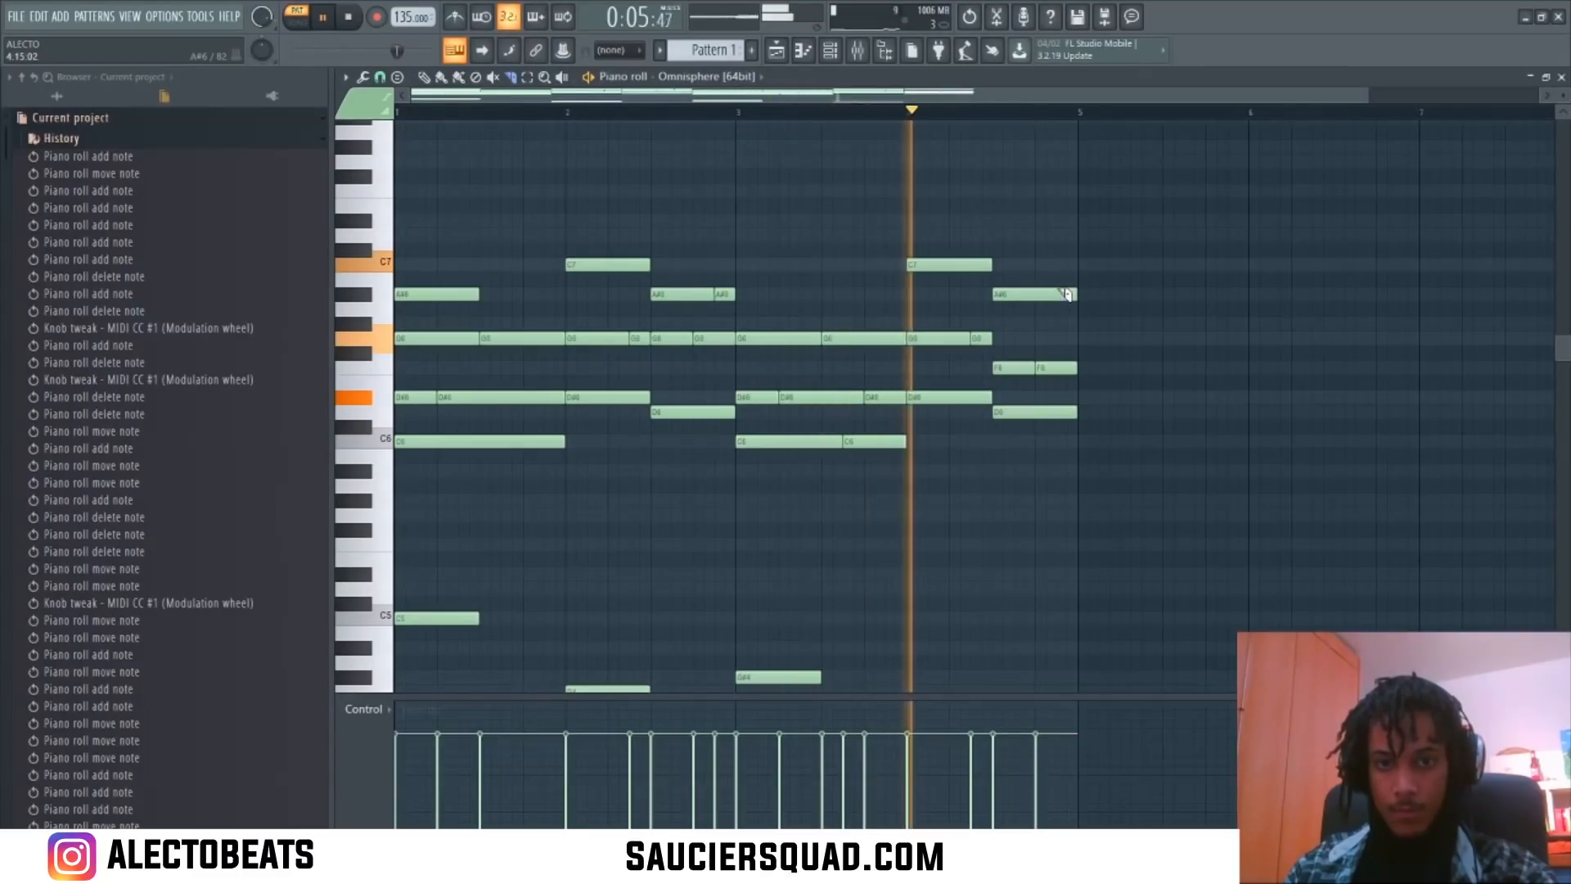
drag(1063, 292, 1063, 315)
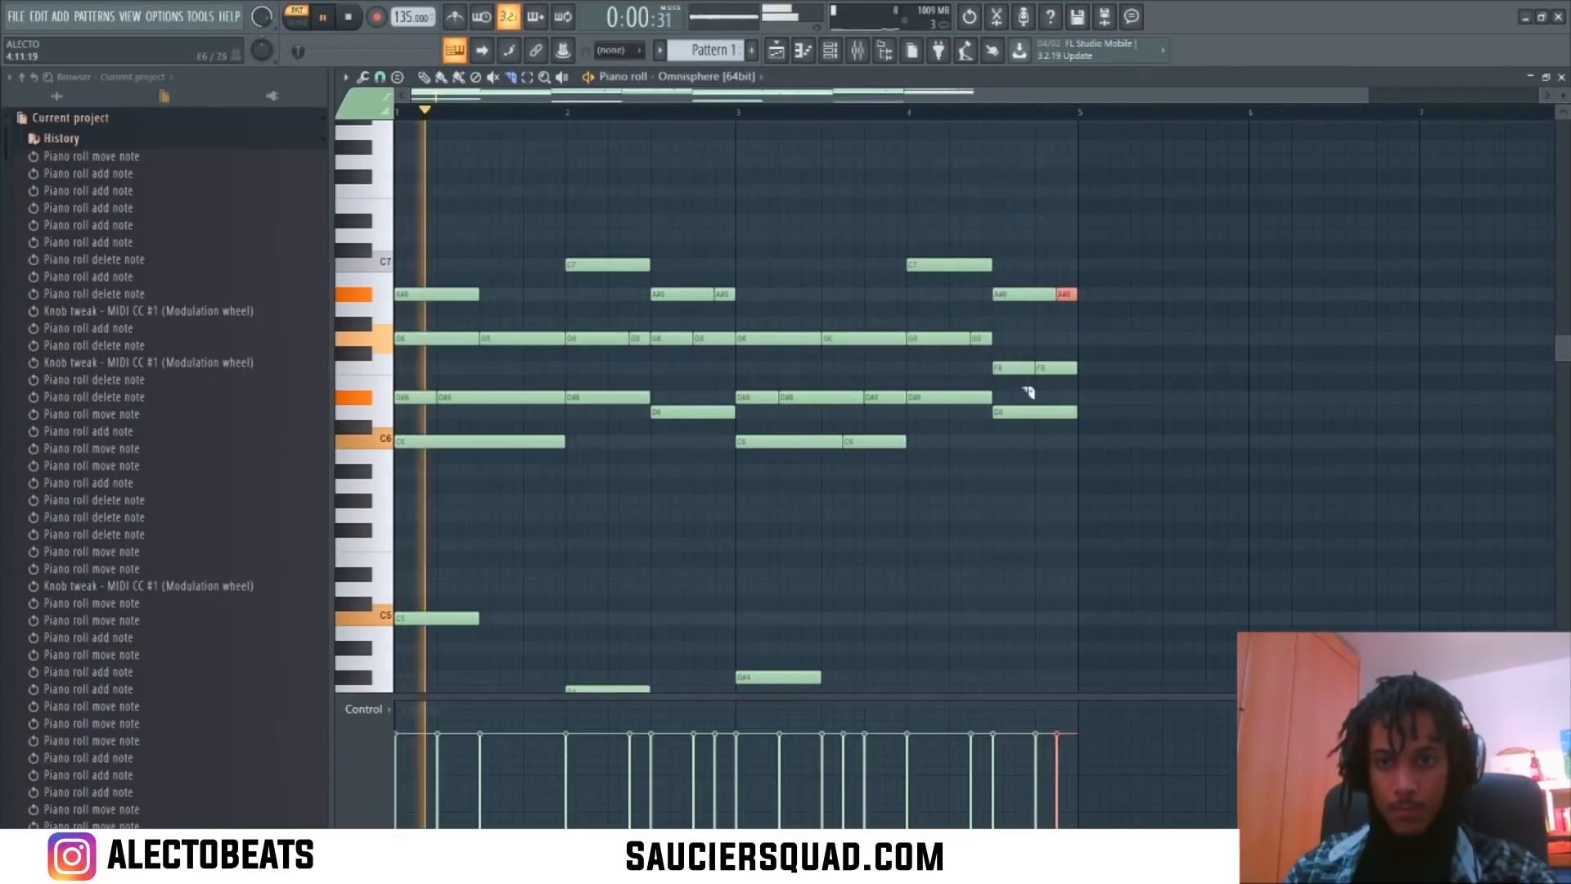
scroll(656, 499, down, 3)
scroll(555, 490, up, 2)
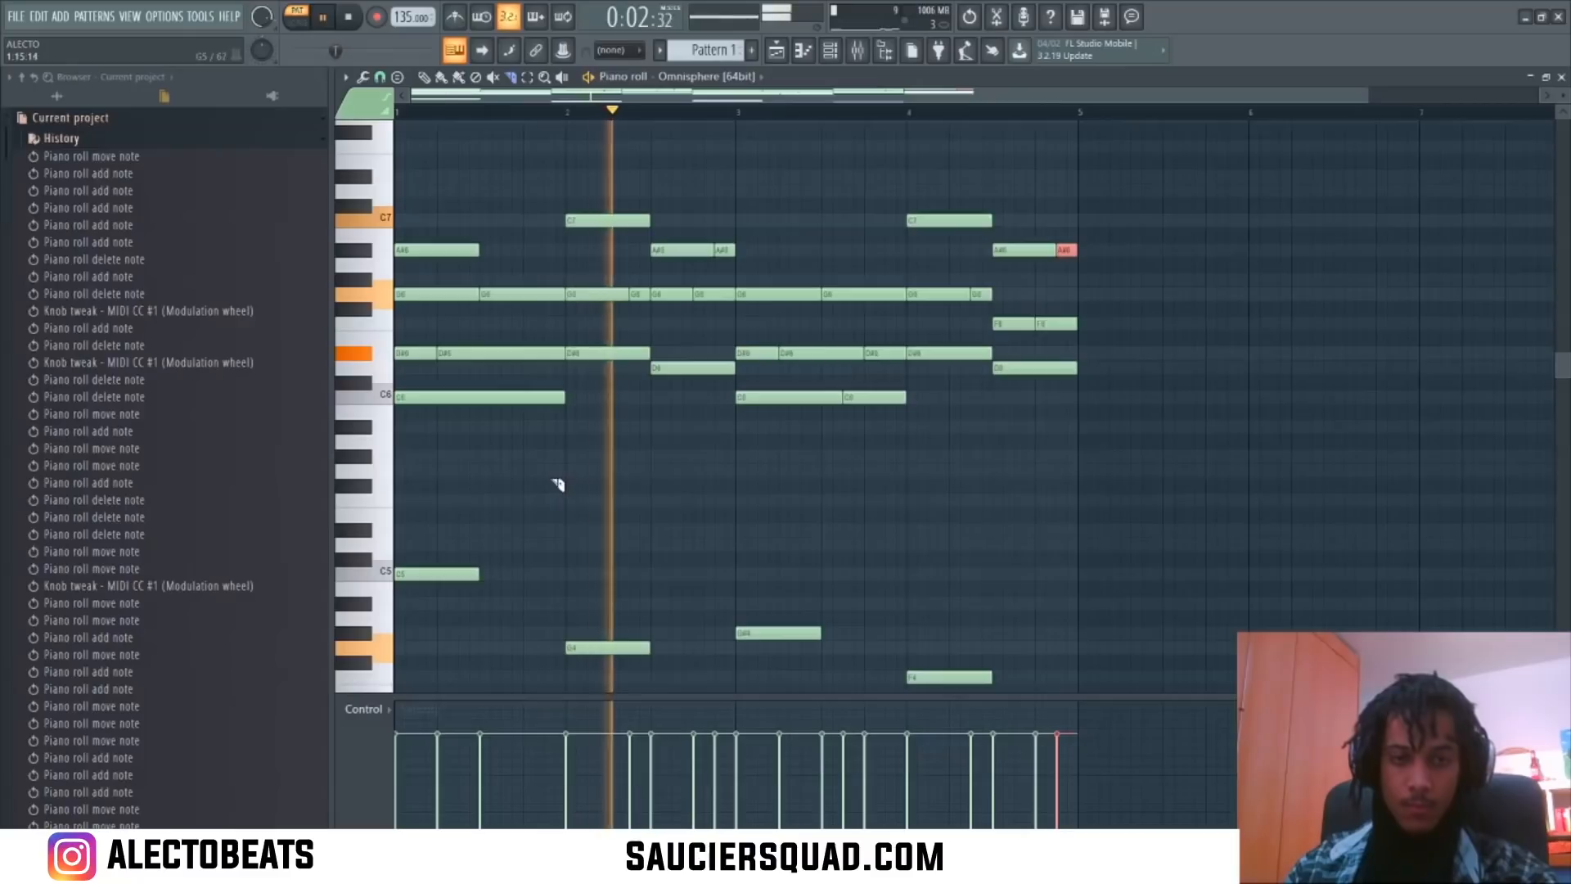
scroll(559, 484, up, 2)
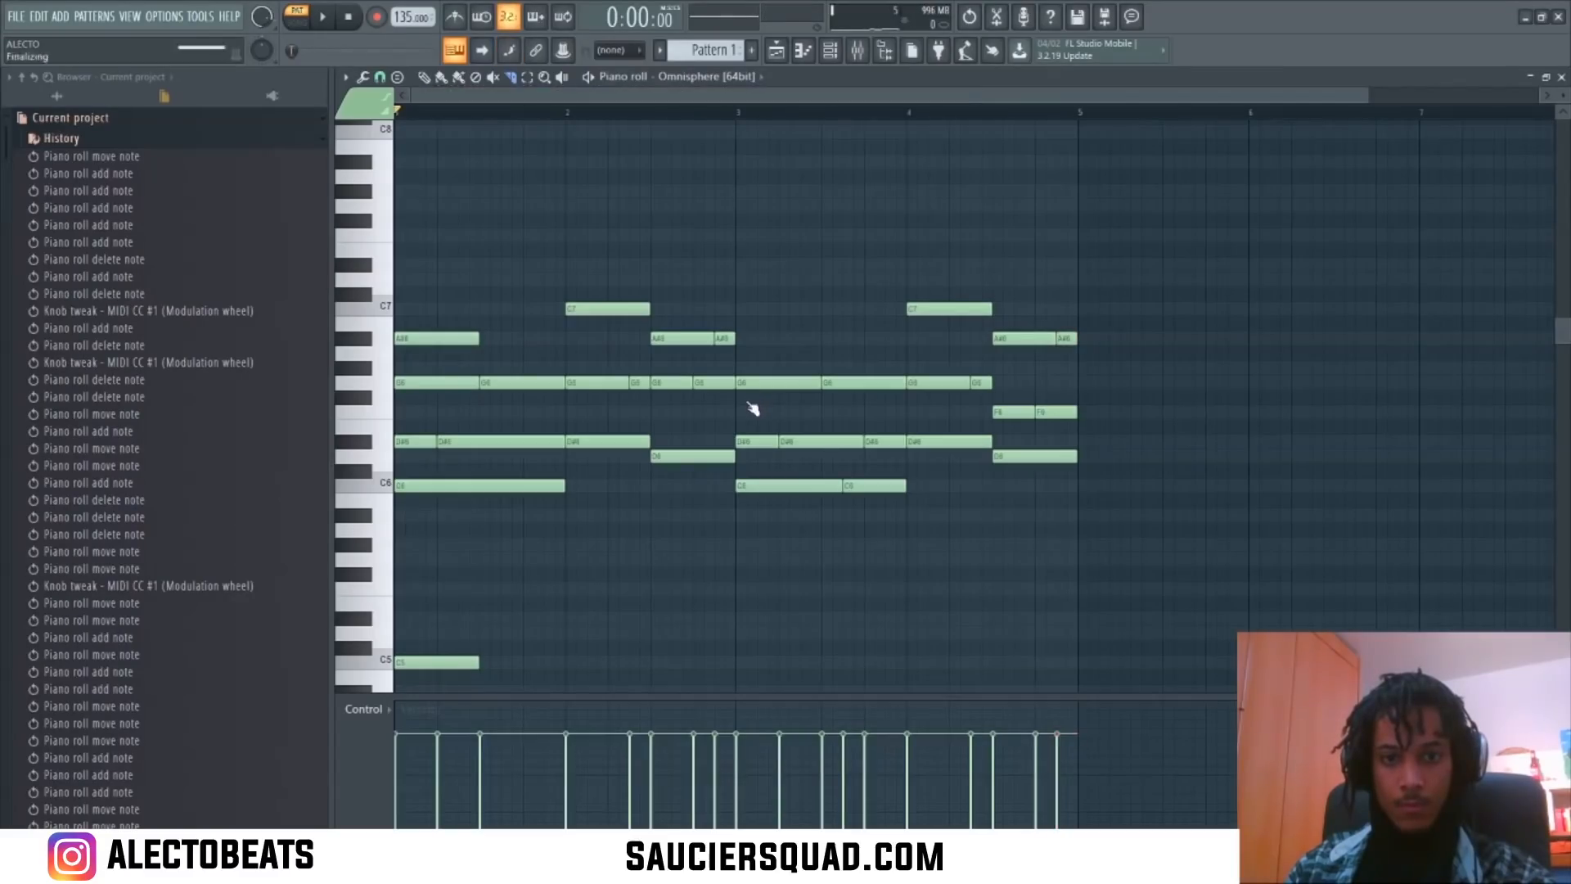
Step: Open the Riff Machine's Levels step on the existing score, lower the volume level, and enable reset before processing
key(alt+e)
drag(792, 226, 1056, 173)
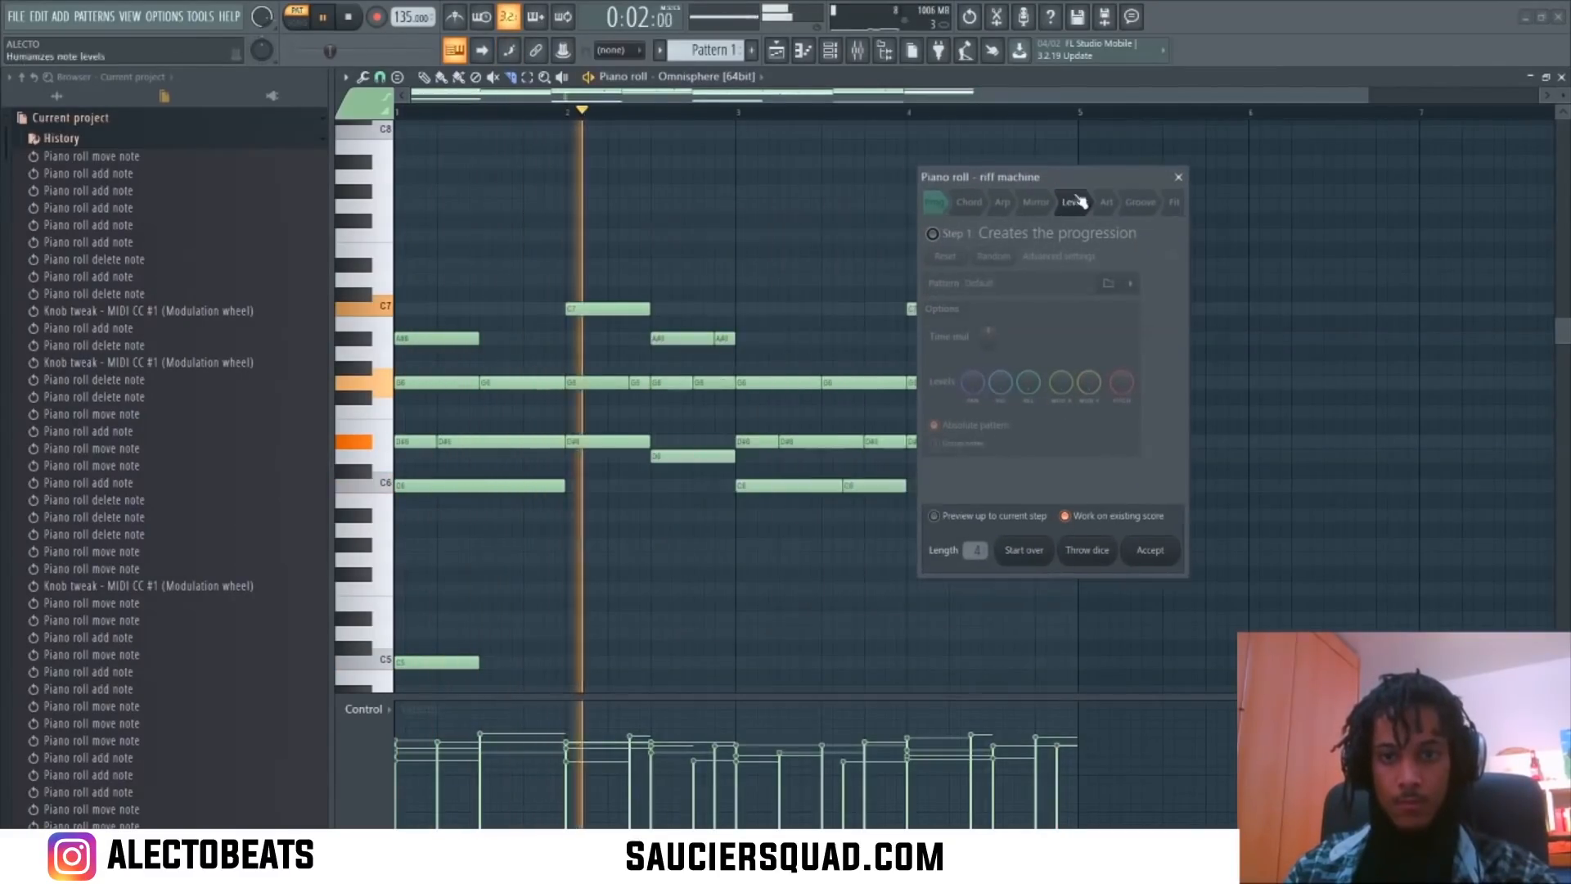
click(1075, 202)
drag(997, 311, 993, 334)
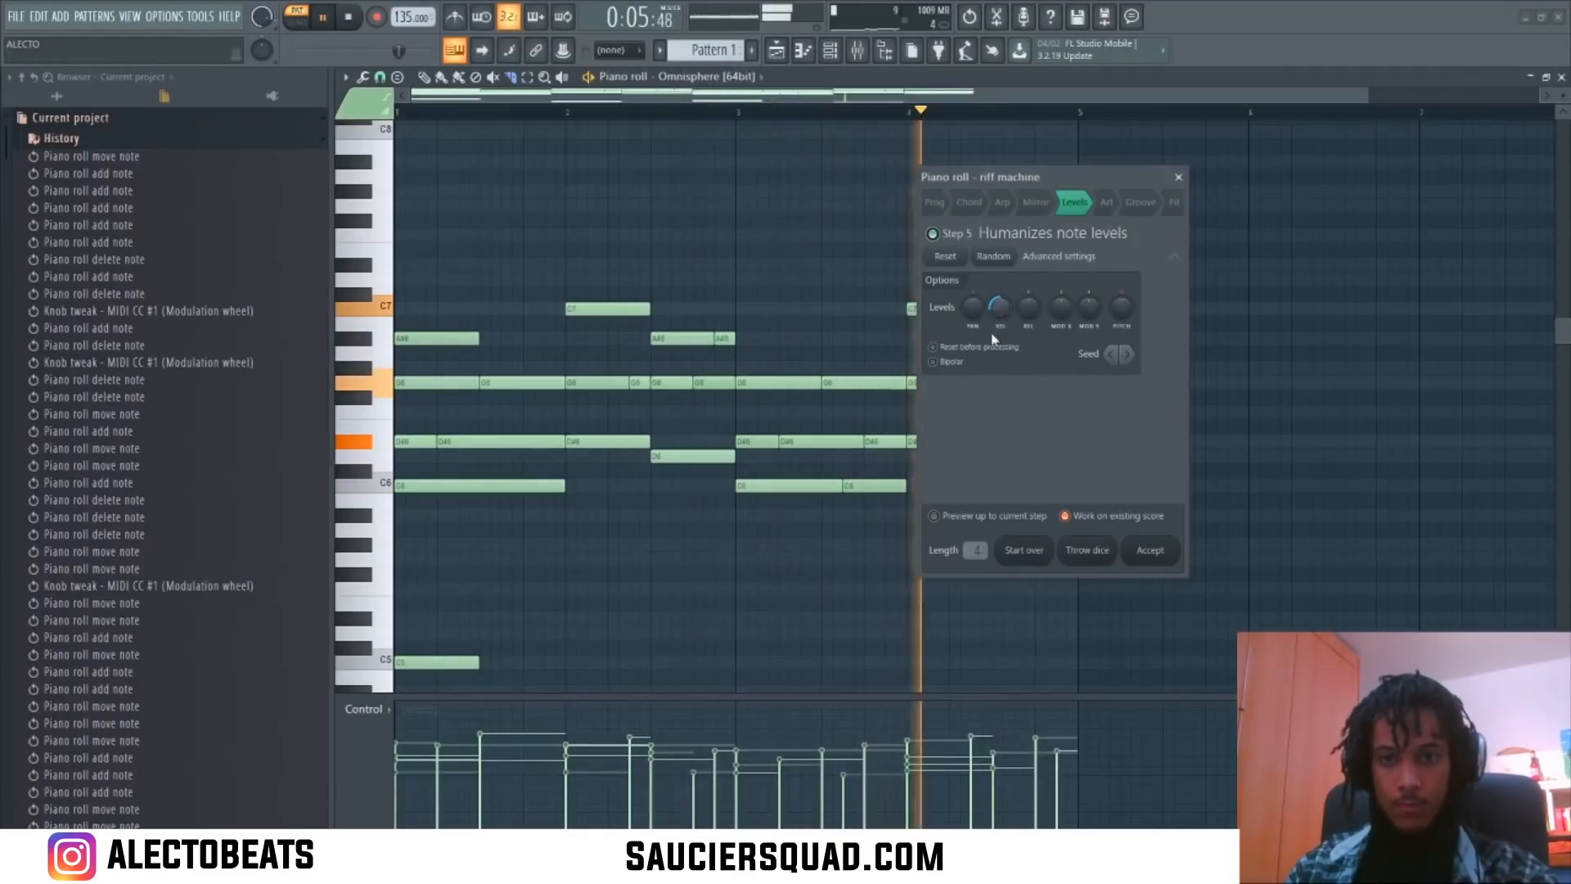
click(948, 363)
Step: Cycle through several level seeds, reduce the volume variation, and accept the humanized note levels
click(1127, 354)
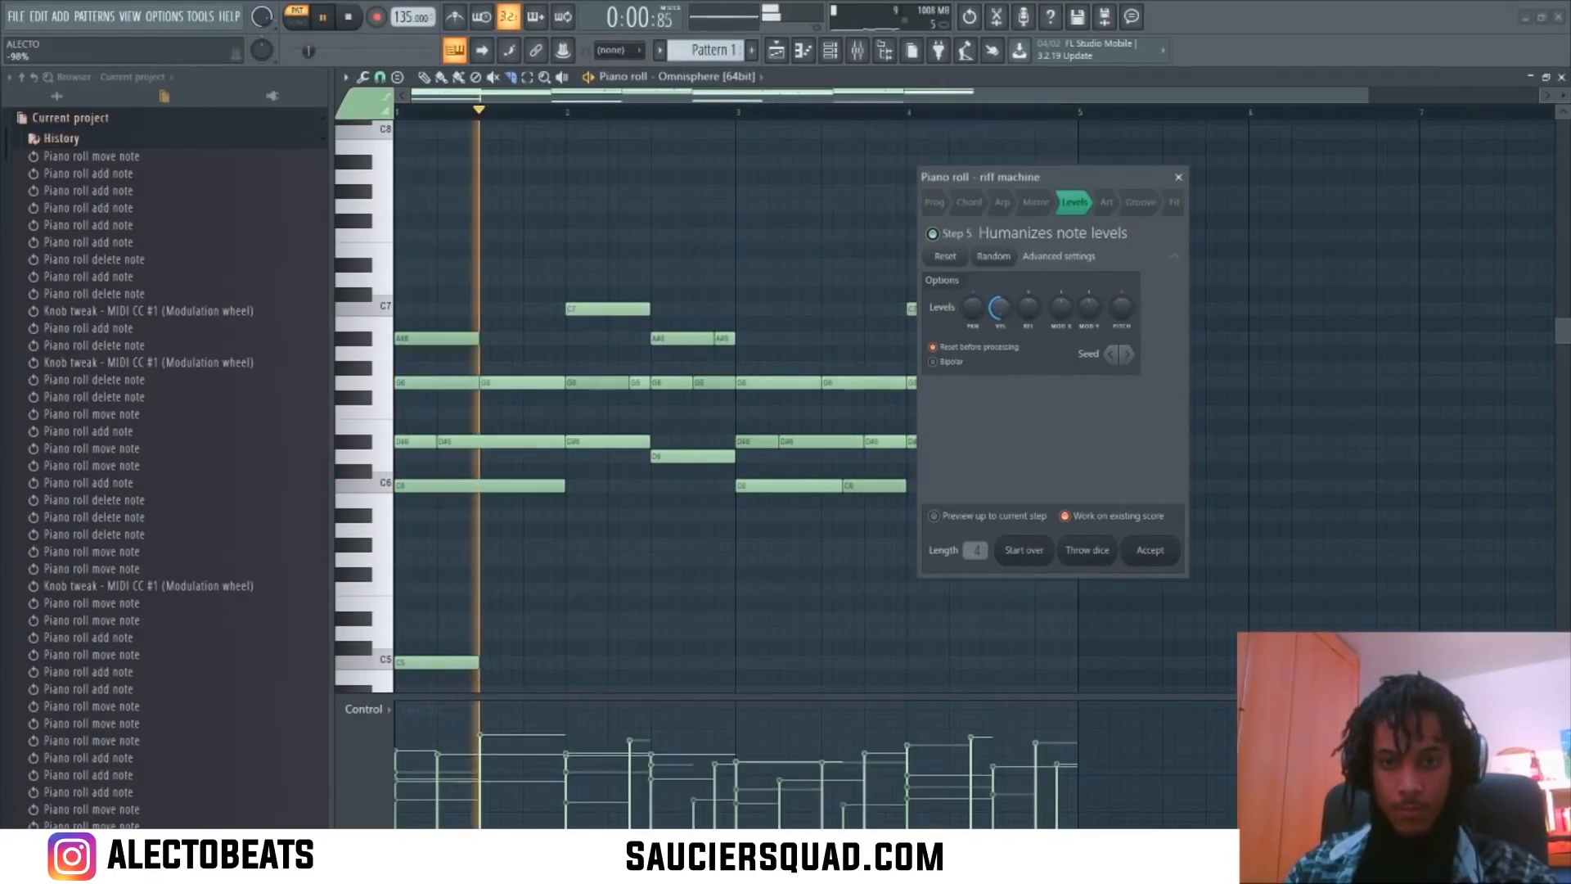
click(1128, 354)
click(1128, 355)
click(1127, 355)
click(1127, 355)
mouse_move(1004, 316)
mouse_down()
mouse_move(1005, 278)
mouse_move(1004, 298)
mouse_up()
click(1163, 553)
Step: Listen to the humanized progression, stop playback, and open the channel rack
scroll(589, 411, down, 4)
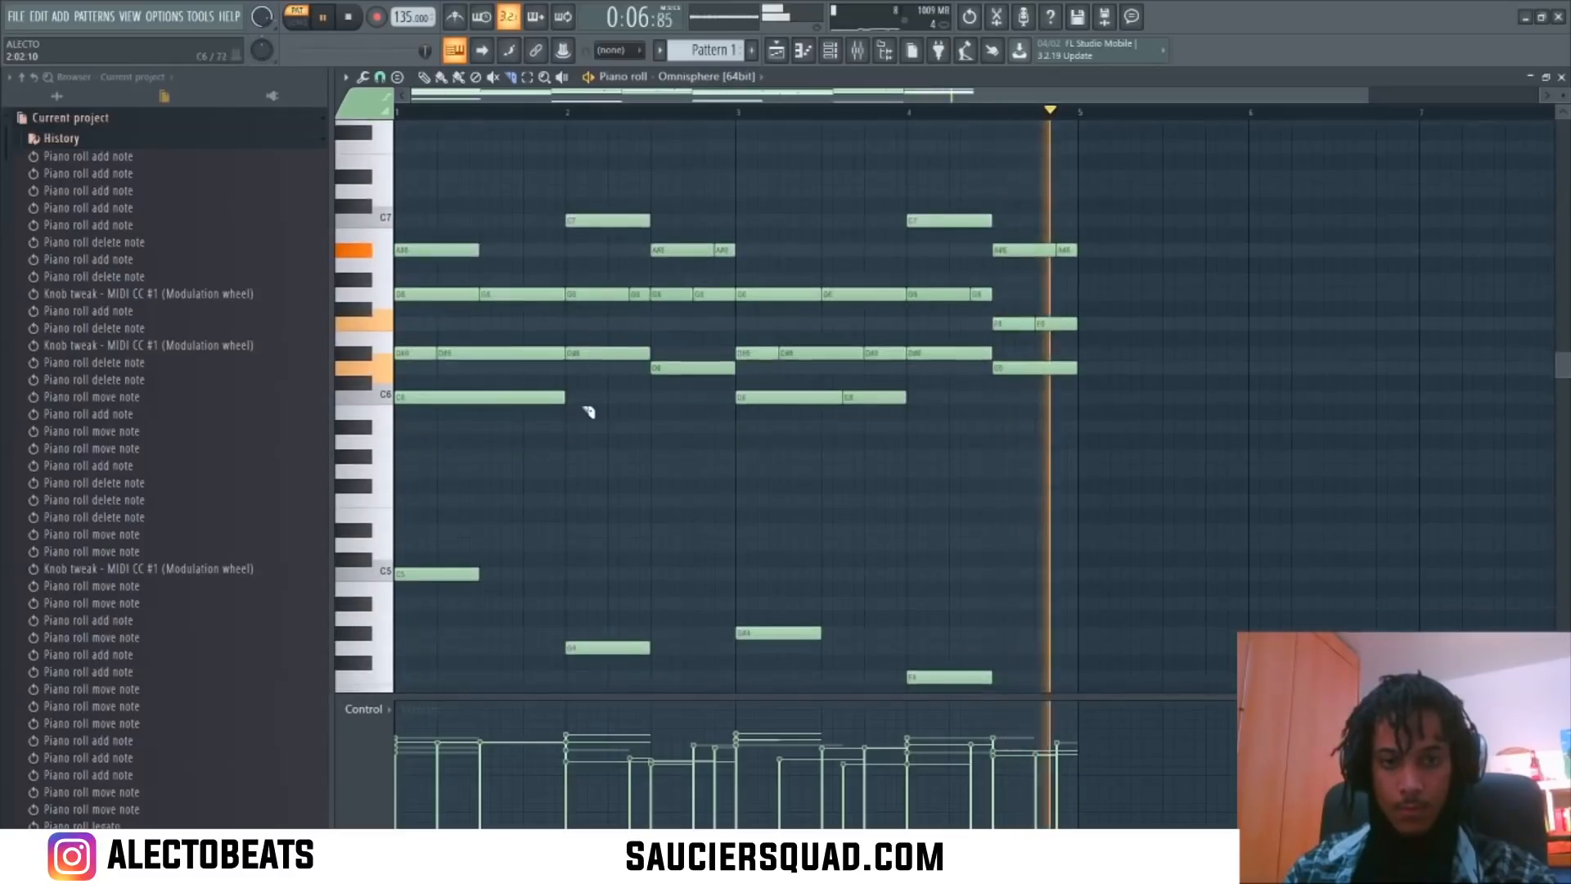
scroll(646, 431, up, 2)
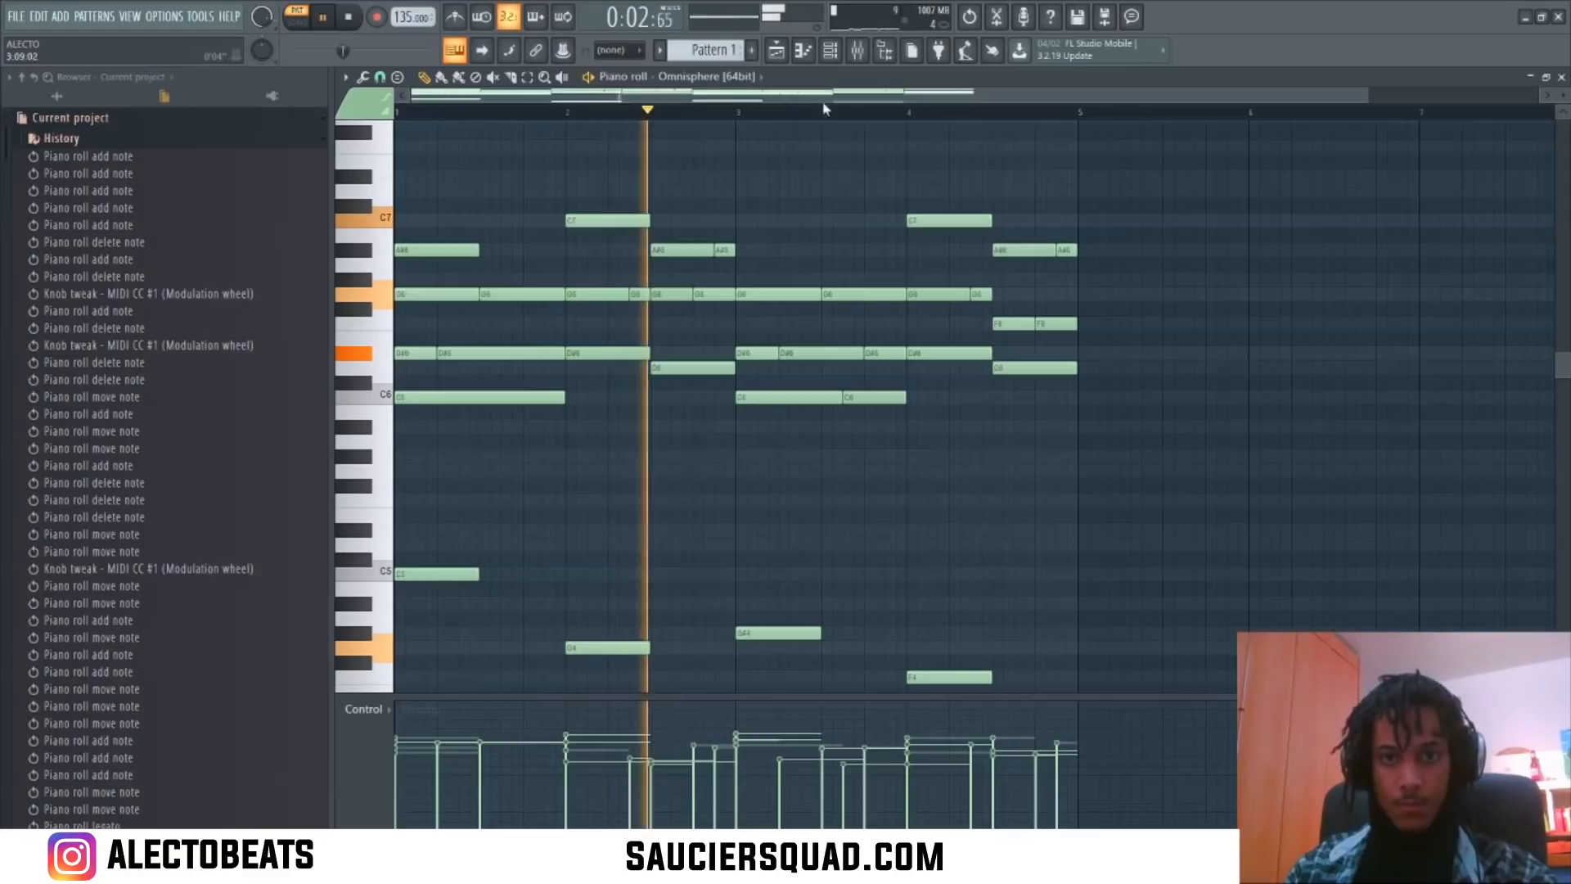
key(space)
click(830, 53)
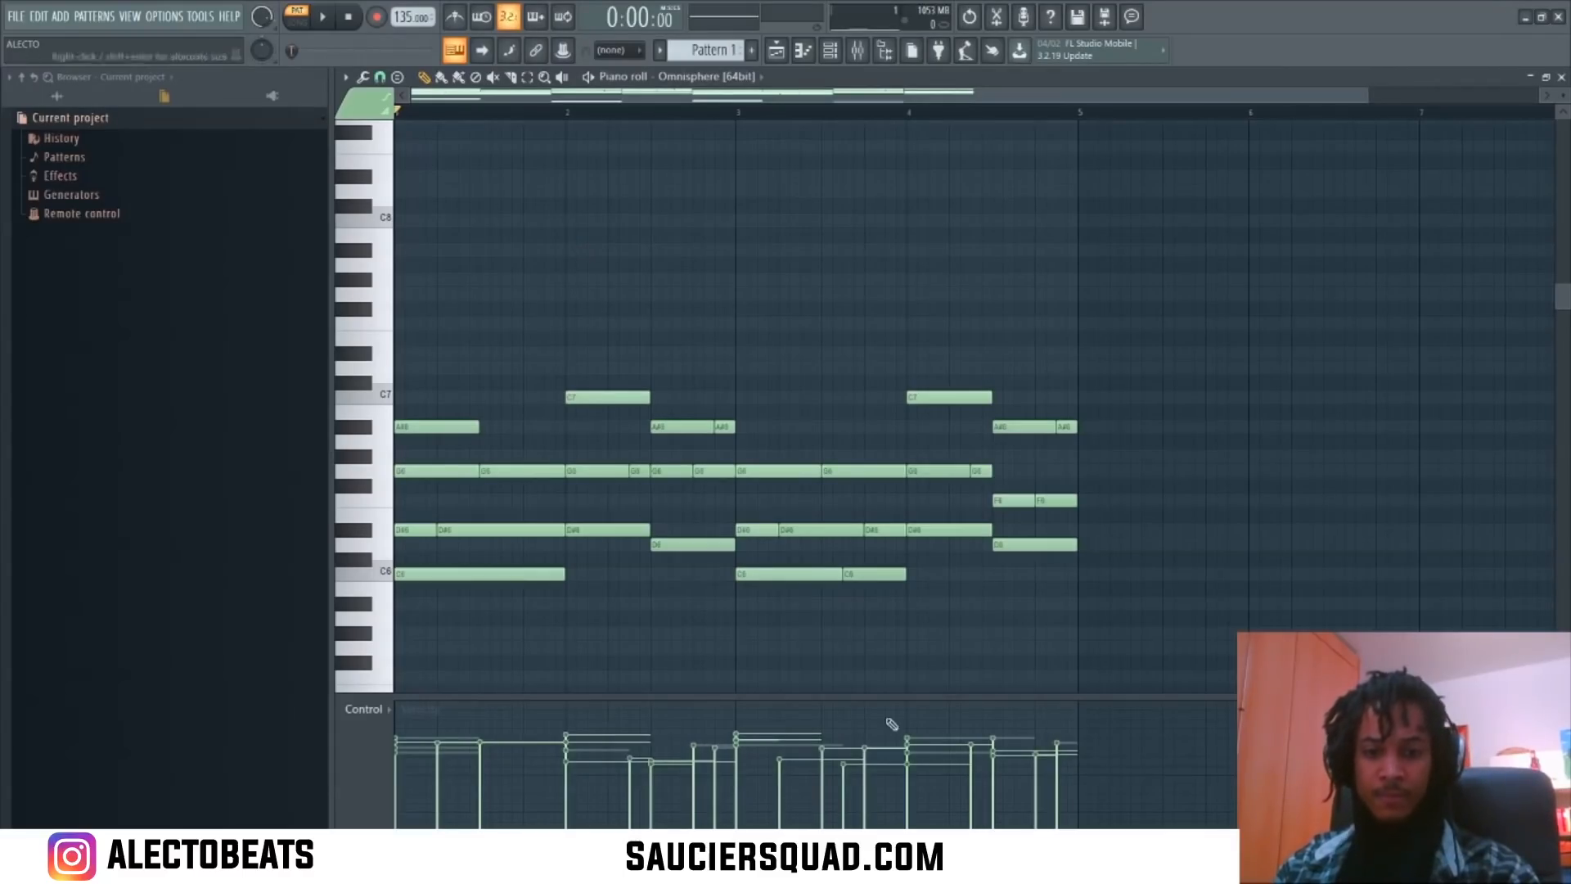
Step: Listen to the Kontakt Portable x64 channel's repeated G6 rhythm notes together with the chords and open the channel rack
click(832, 56)
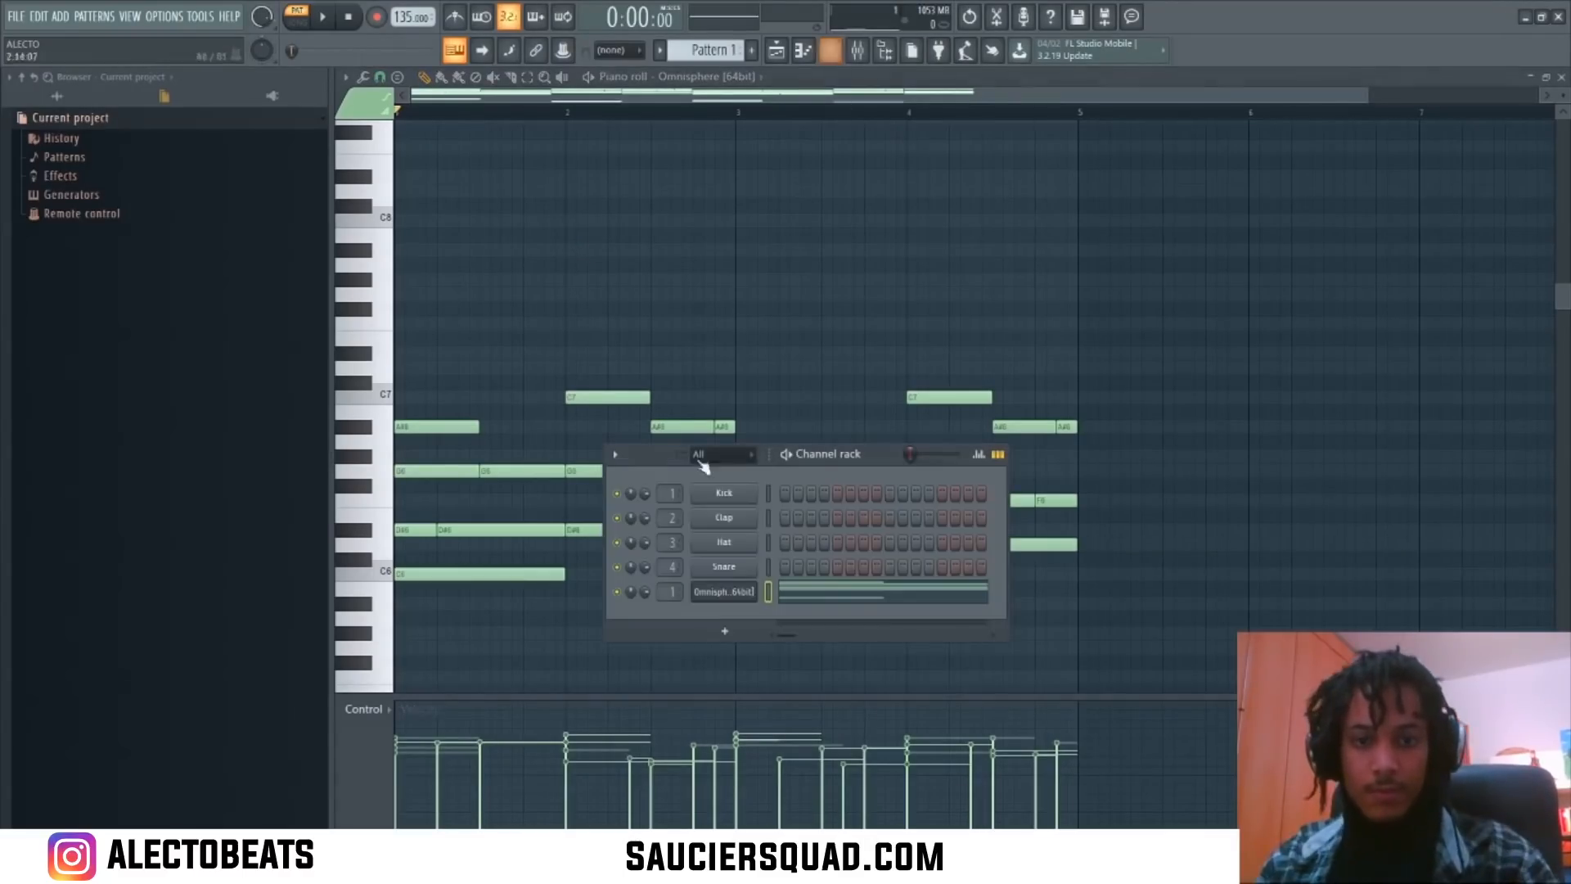
click(749, 598)
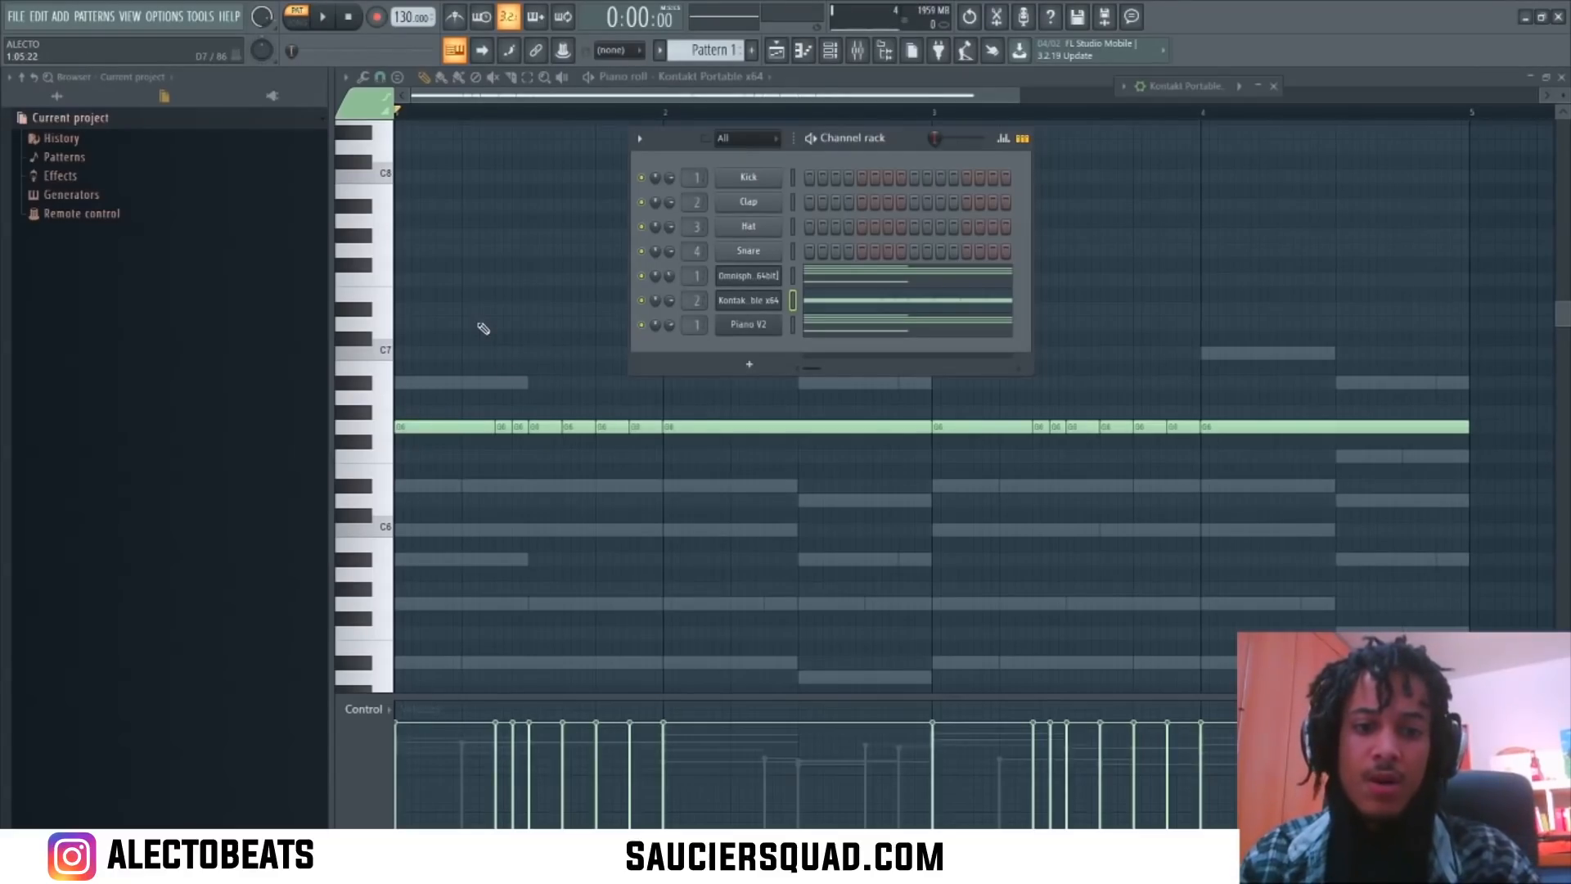
click(598, 97)
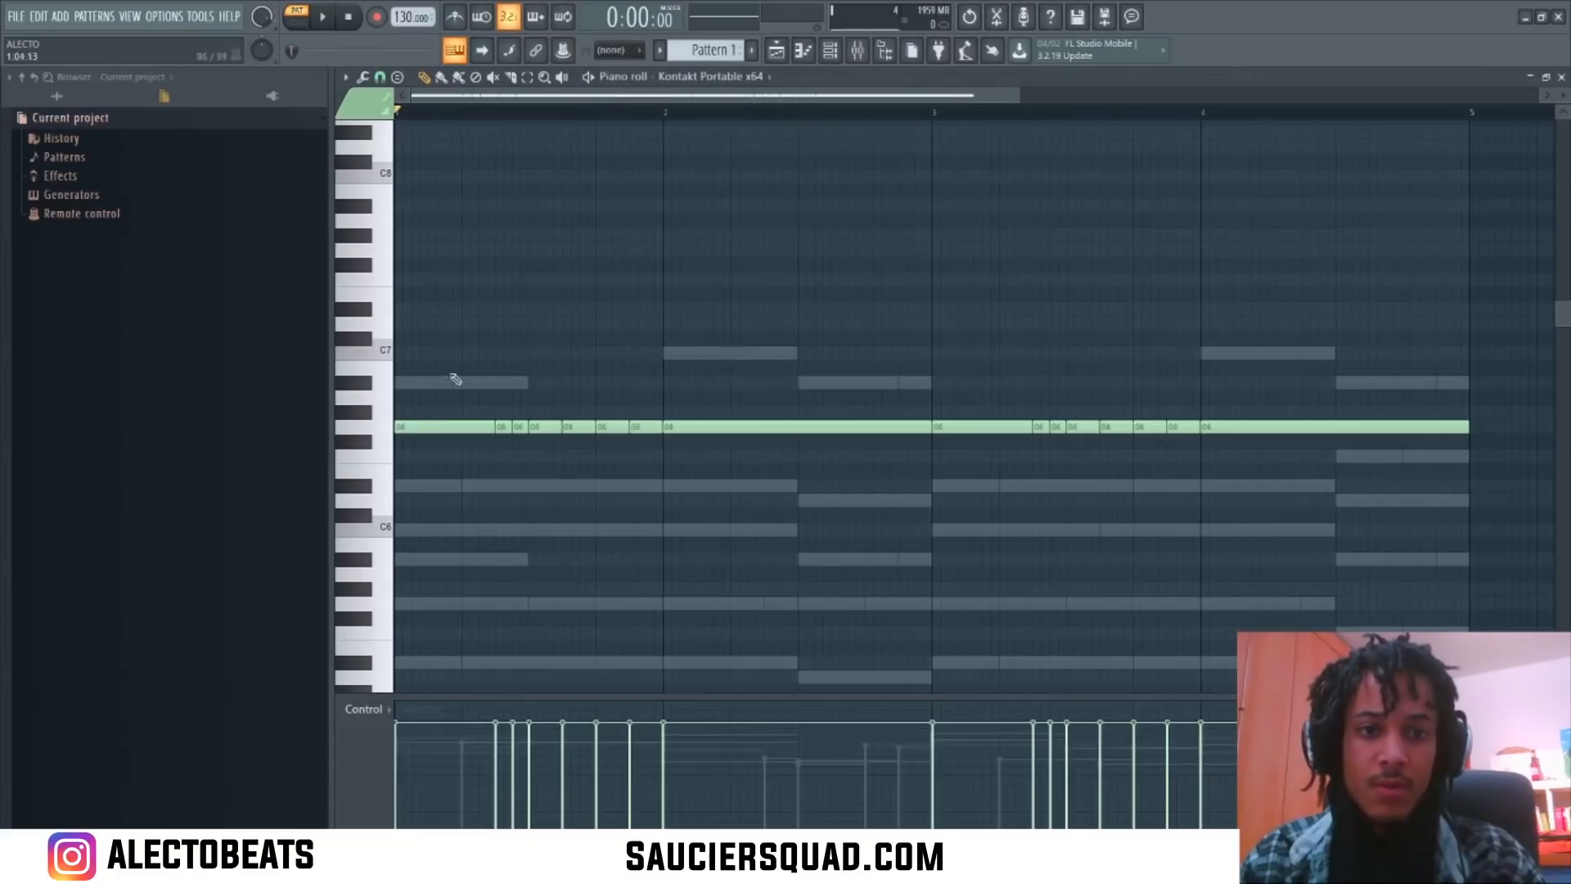
click(418, 432)
key(space)
click(830, 51)
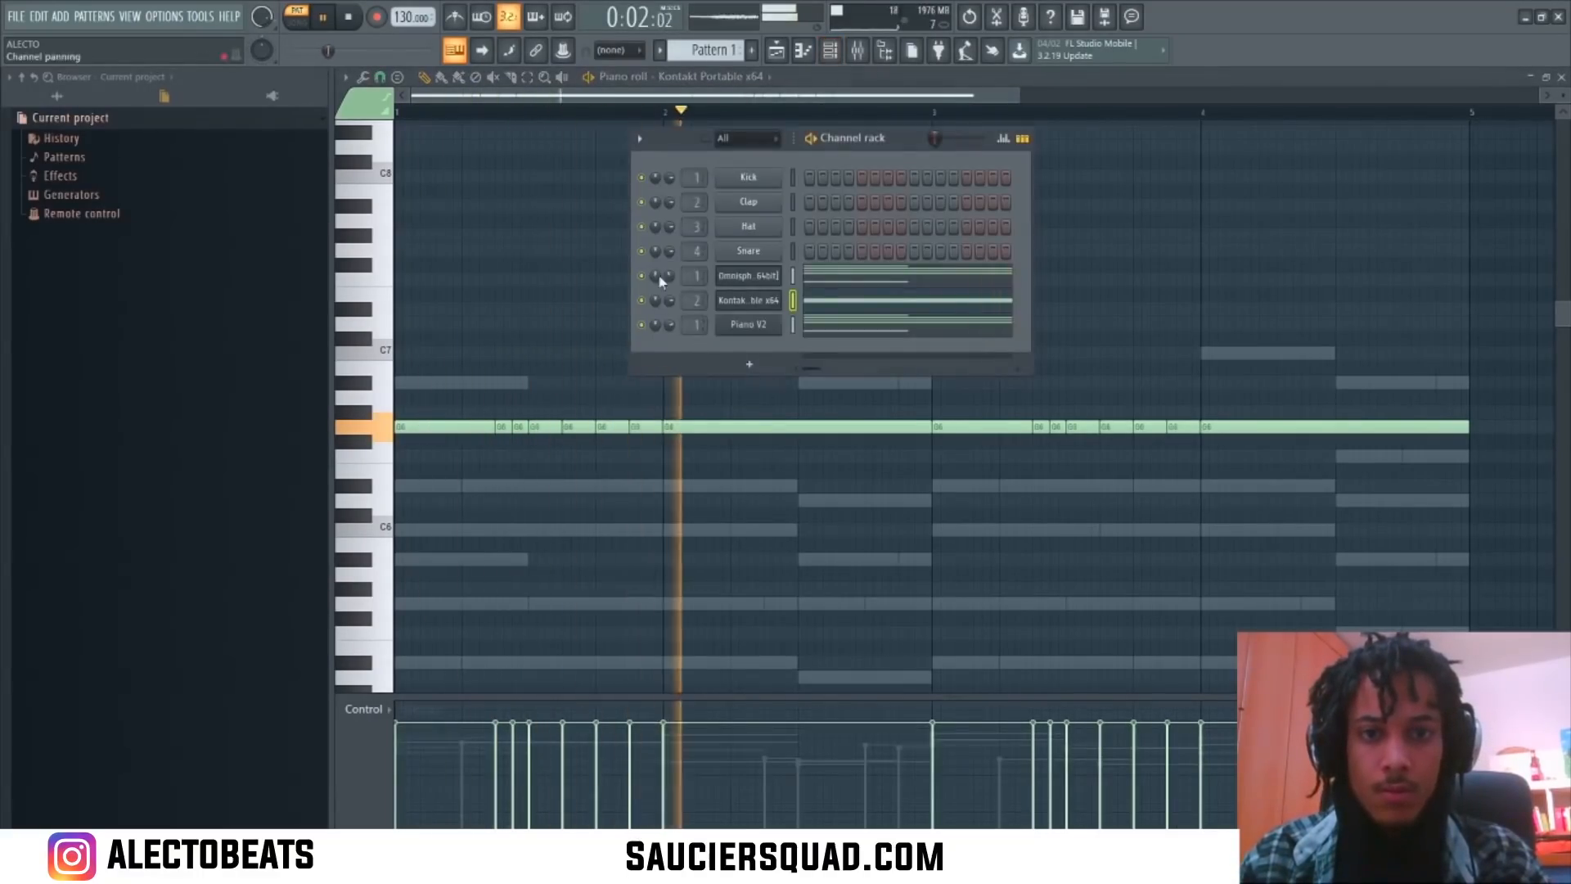
Step: Try the Kontakt rhythm notes one octave higher while listening, and return them to the original octave
click(581, 104)
key(ctrl+Up)
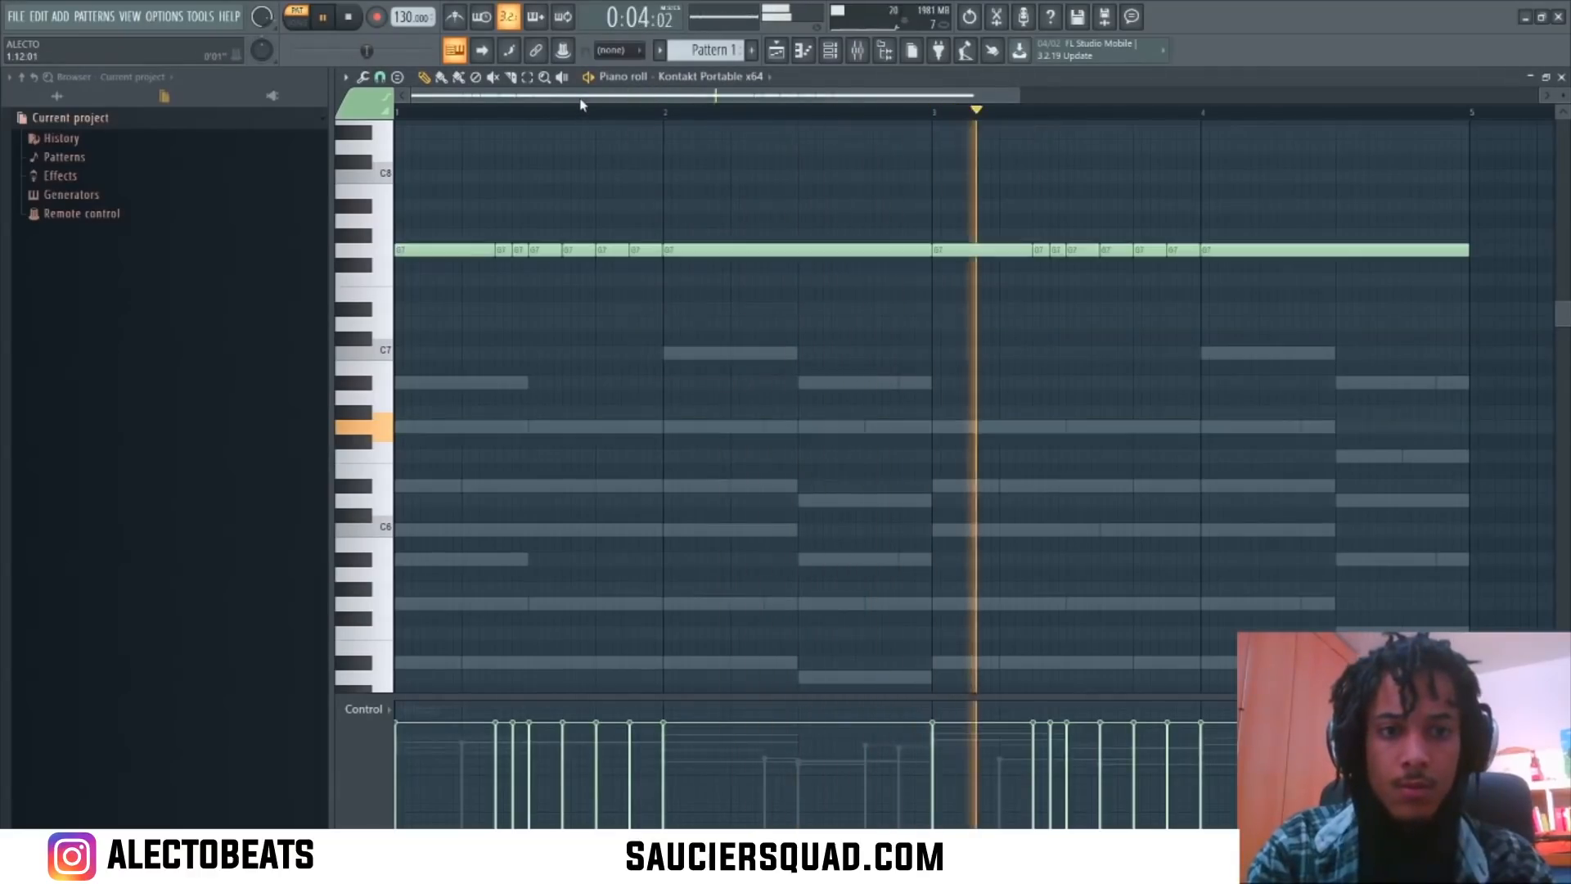
key(space)
key(space)
key(ctrl+Down)
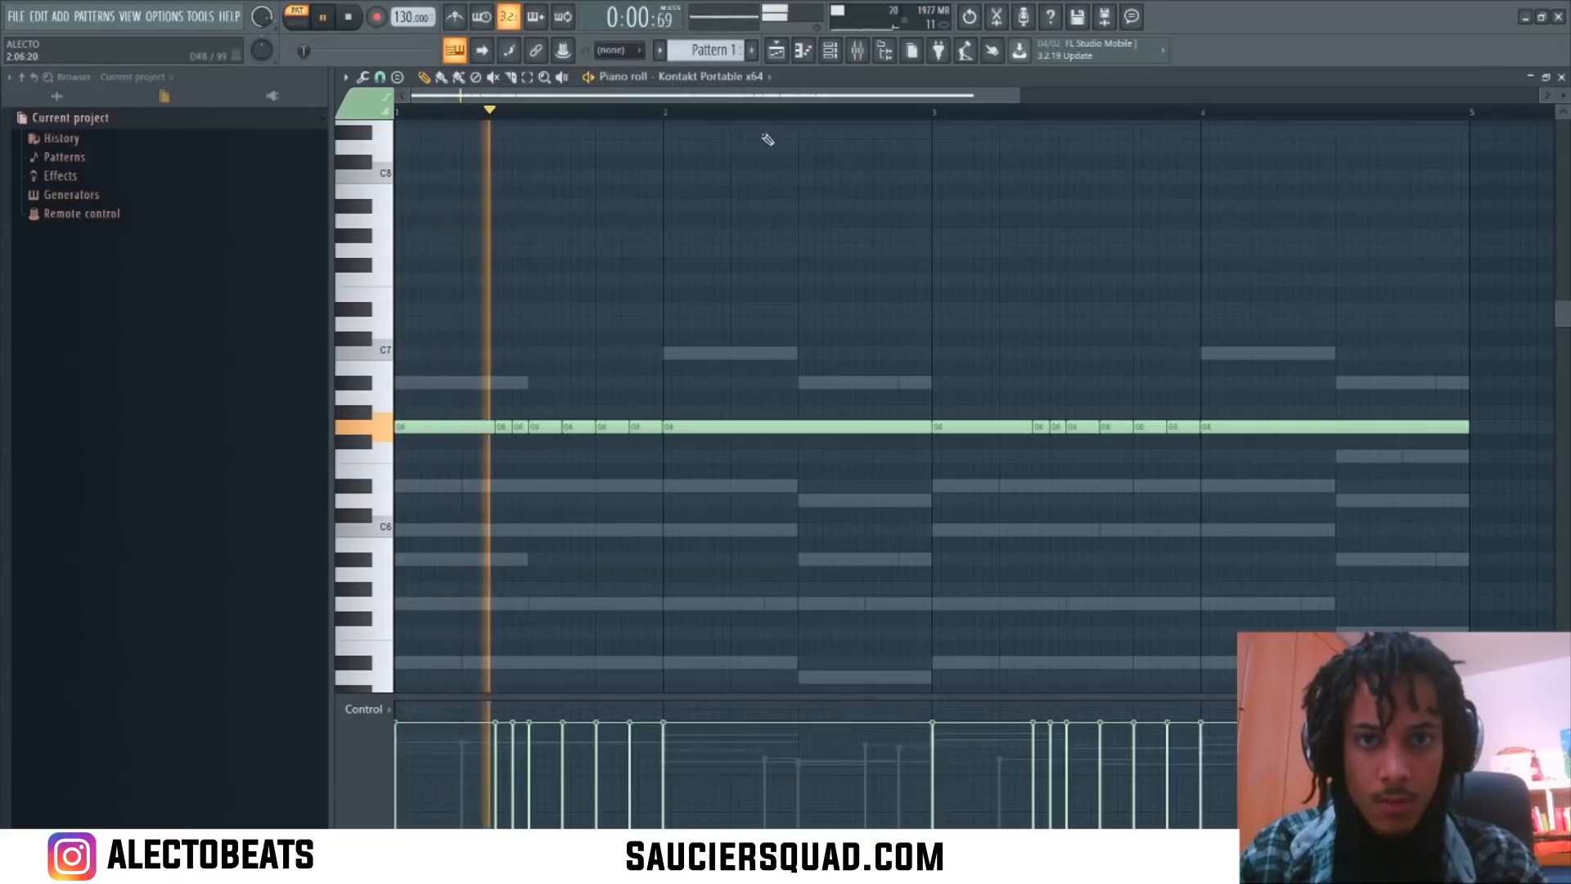
Step: Repitch the Kontakt notes in bar 1 to C7, G6, A#6, F6, A#6, G#6, G6, and bar 2's long note to F6
click(831, 50)
key(space)
drag(387, 421, 388, 352)
key(space)
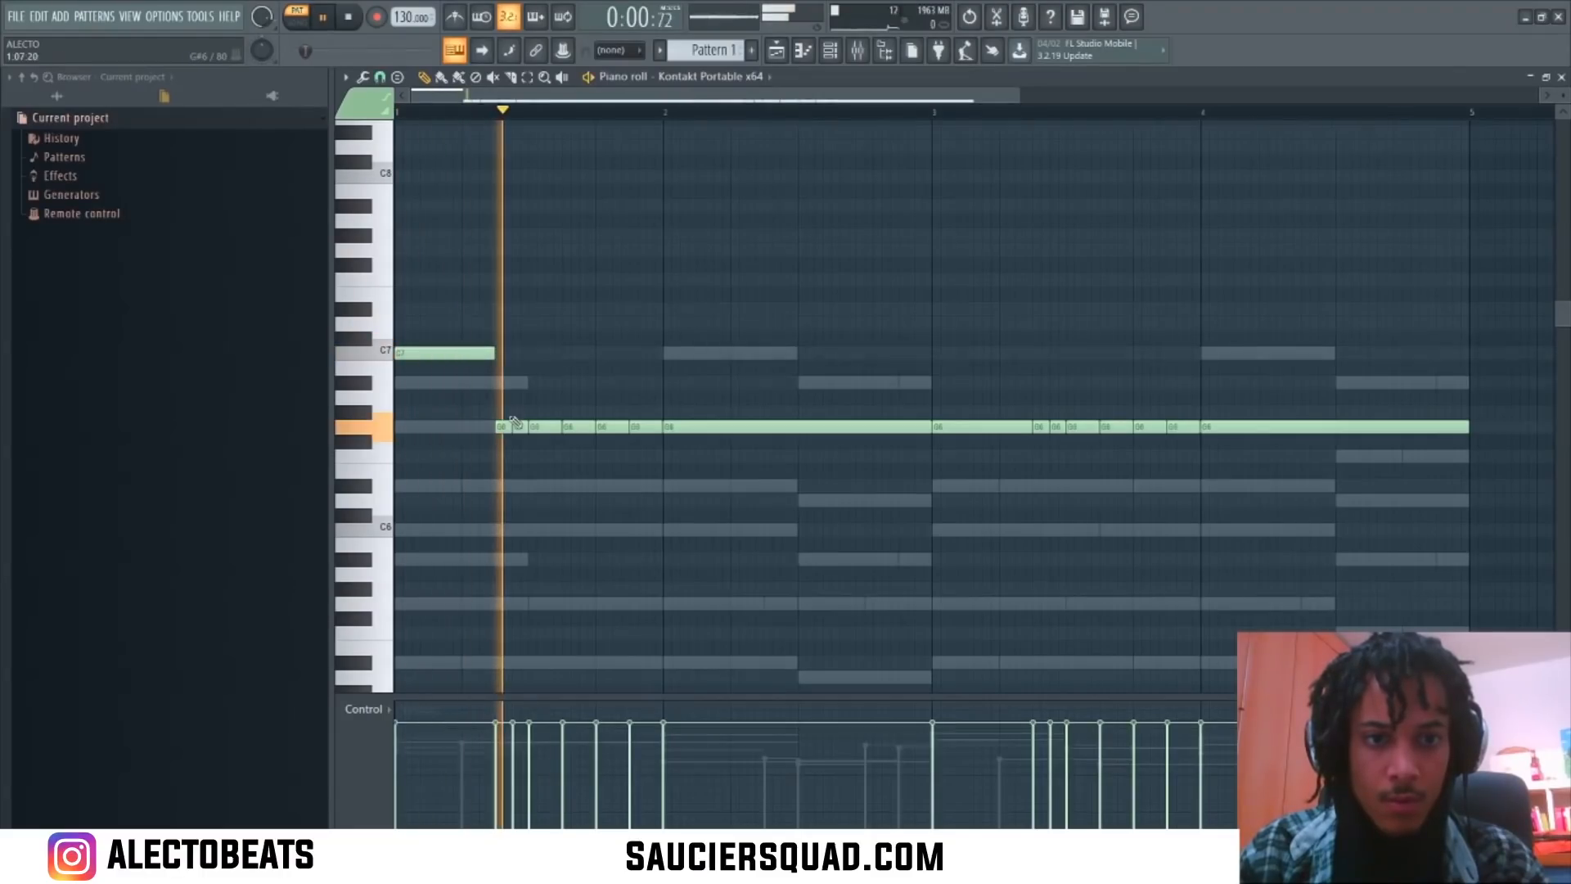
drag(521, 427, 681, 467)
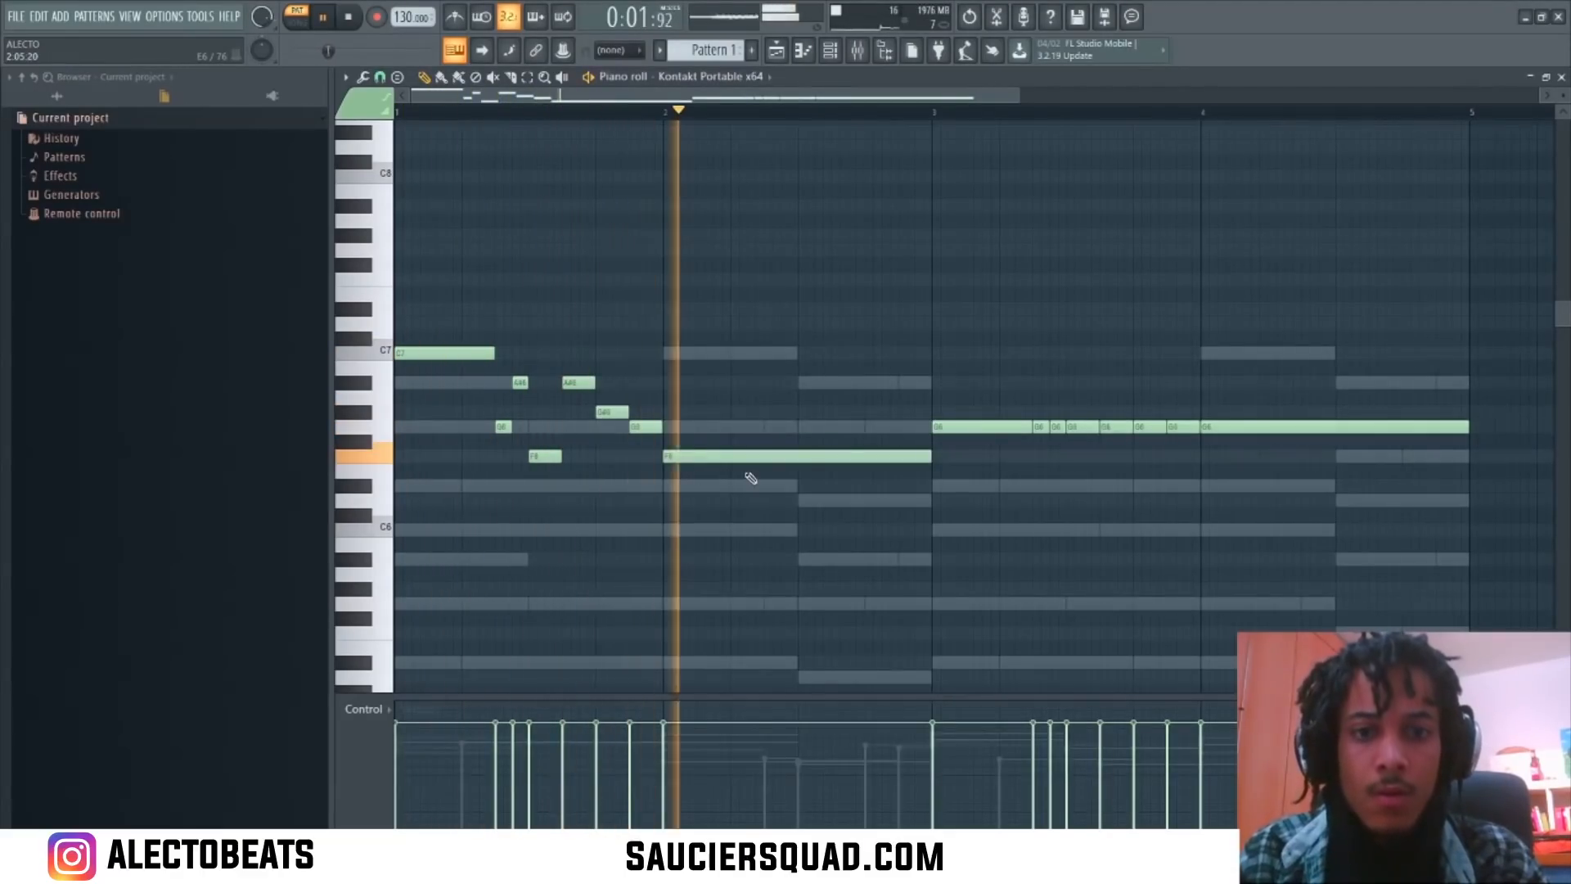
Step: Repeat the melody contour in bars 3 and 4 with C7, G6, A#6, F6, A#6, G#6, G6 and a long F6
drag(963, 426, 963, 353)
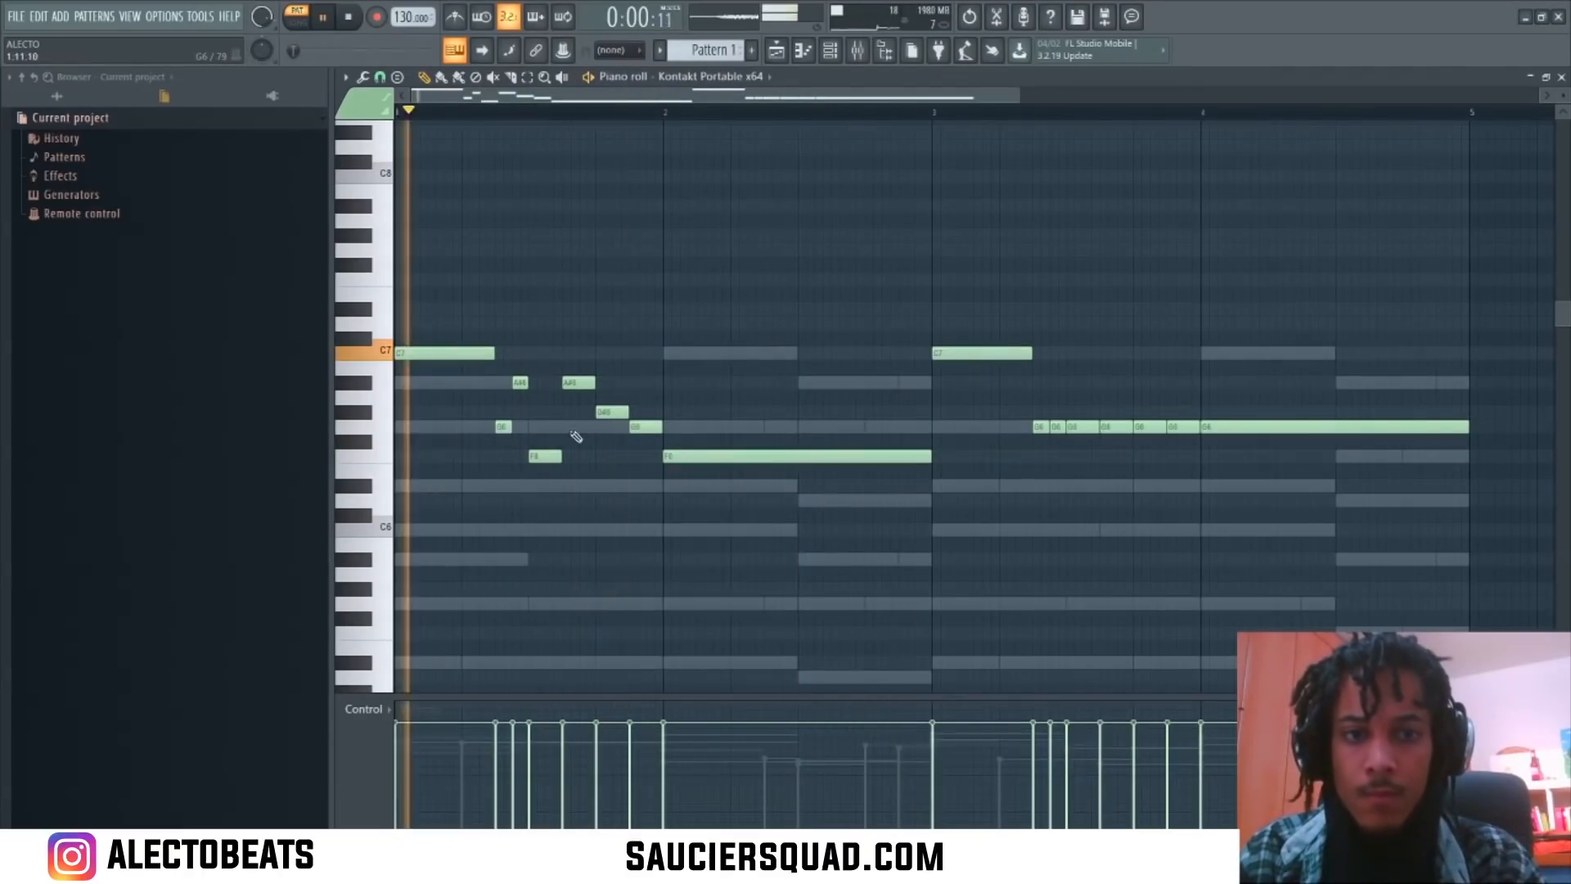
key(space)
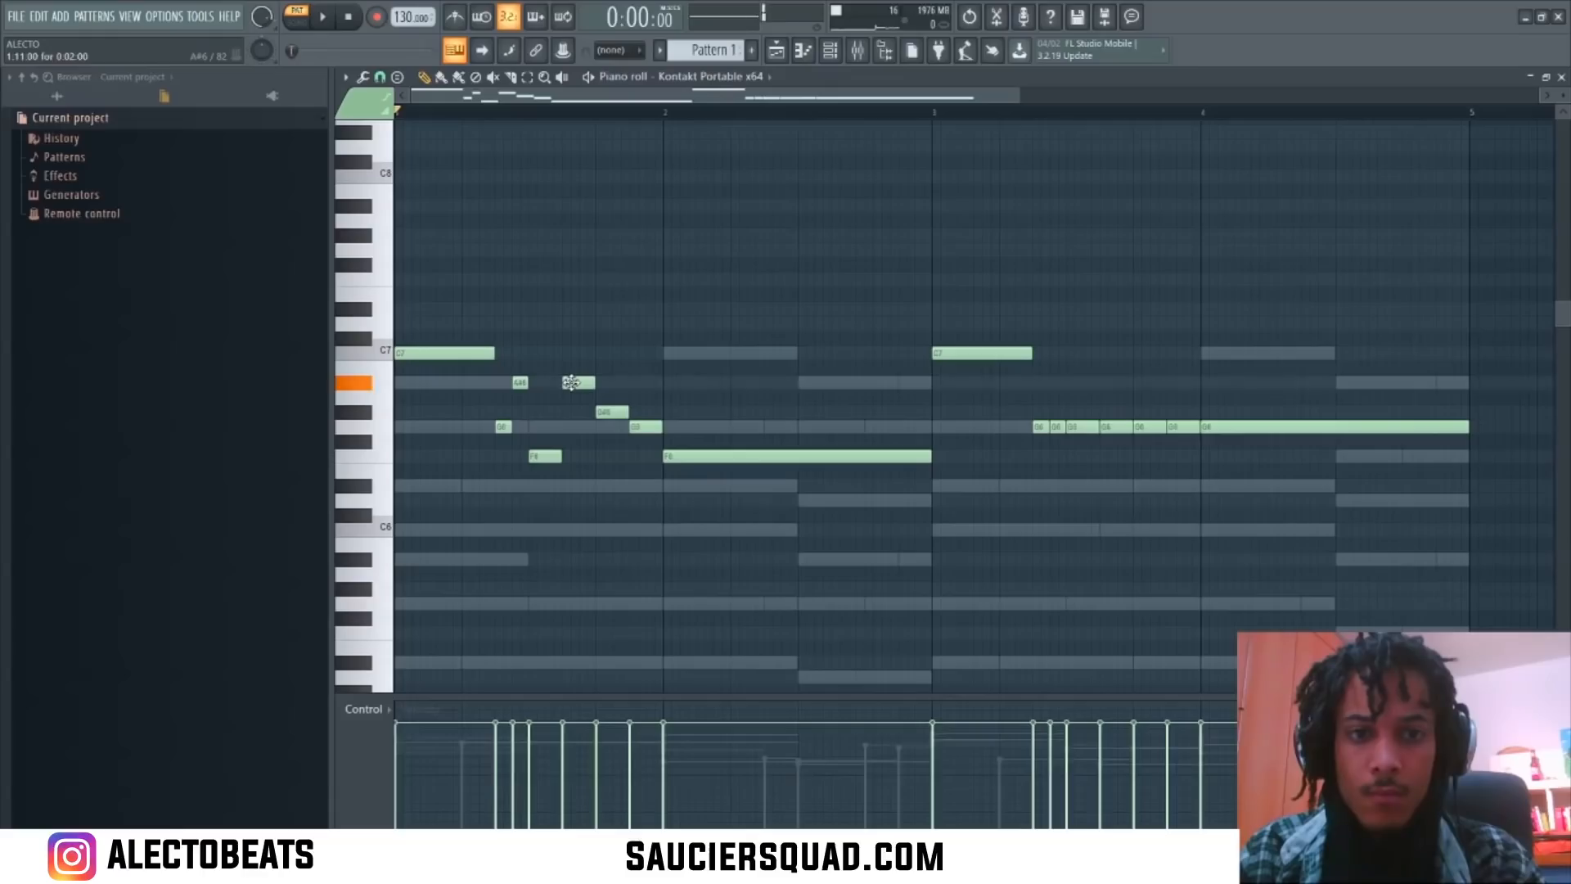
click(683, 443)
right_click(682, 443)
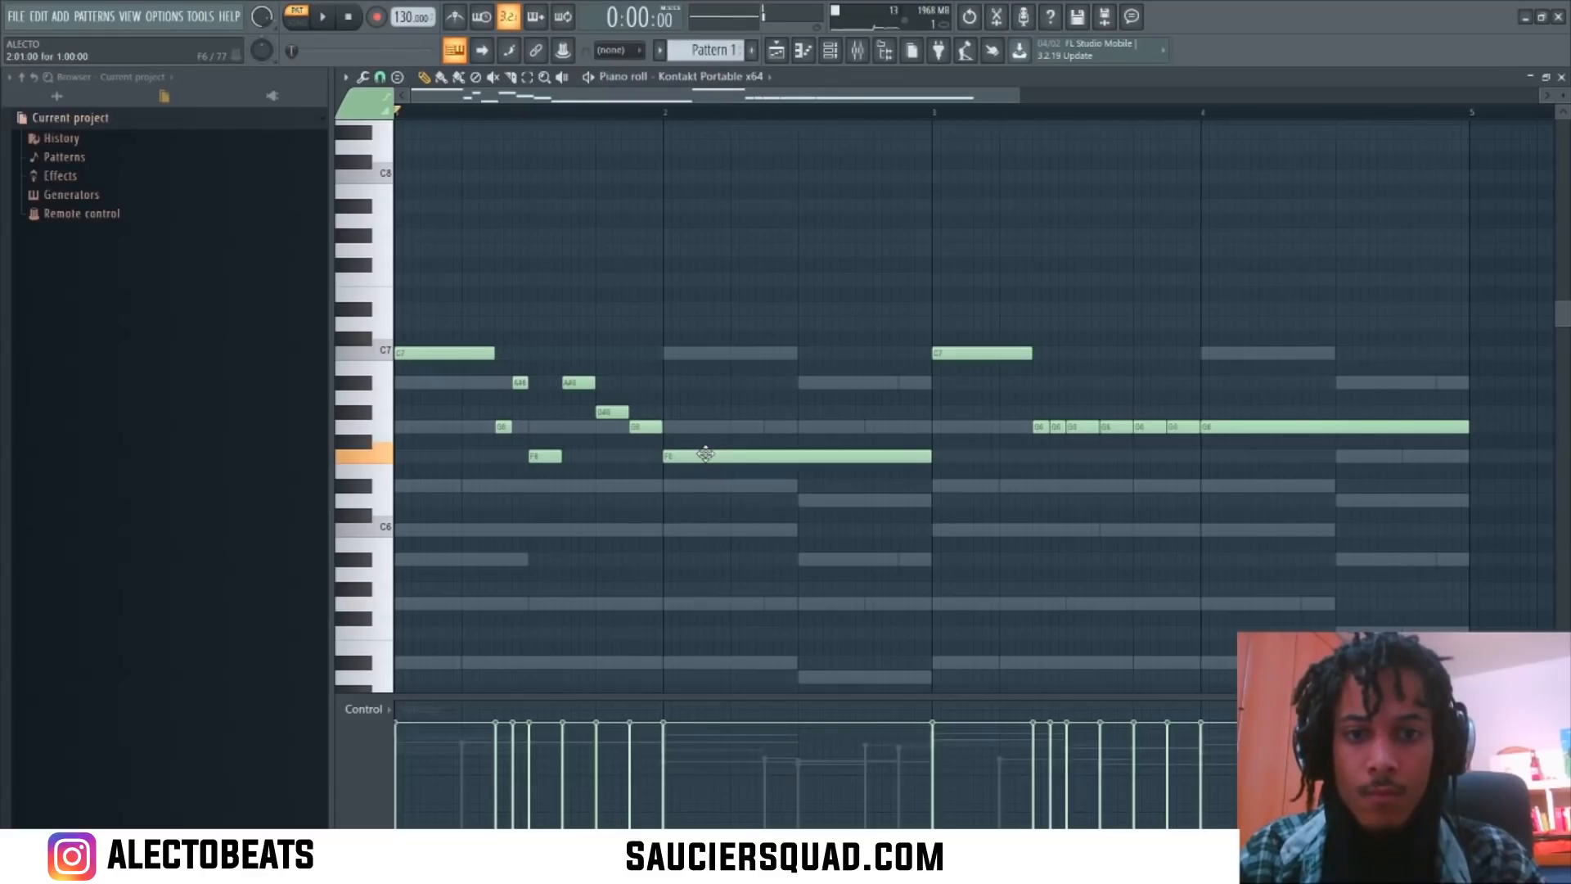
key(space)
drag(1059, 426, 1138, 411)
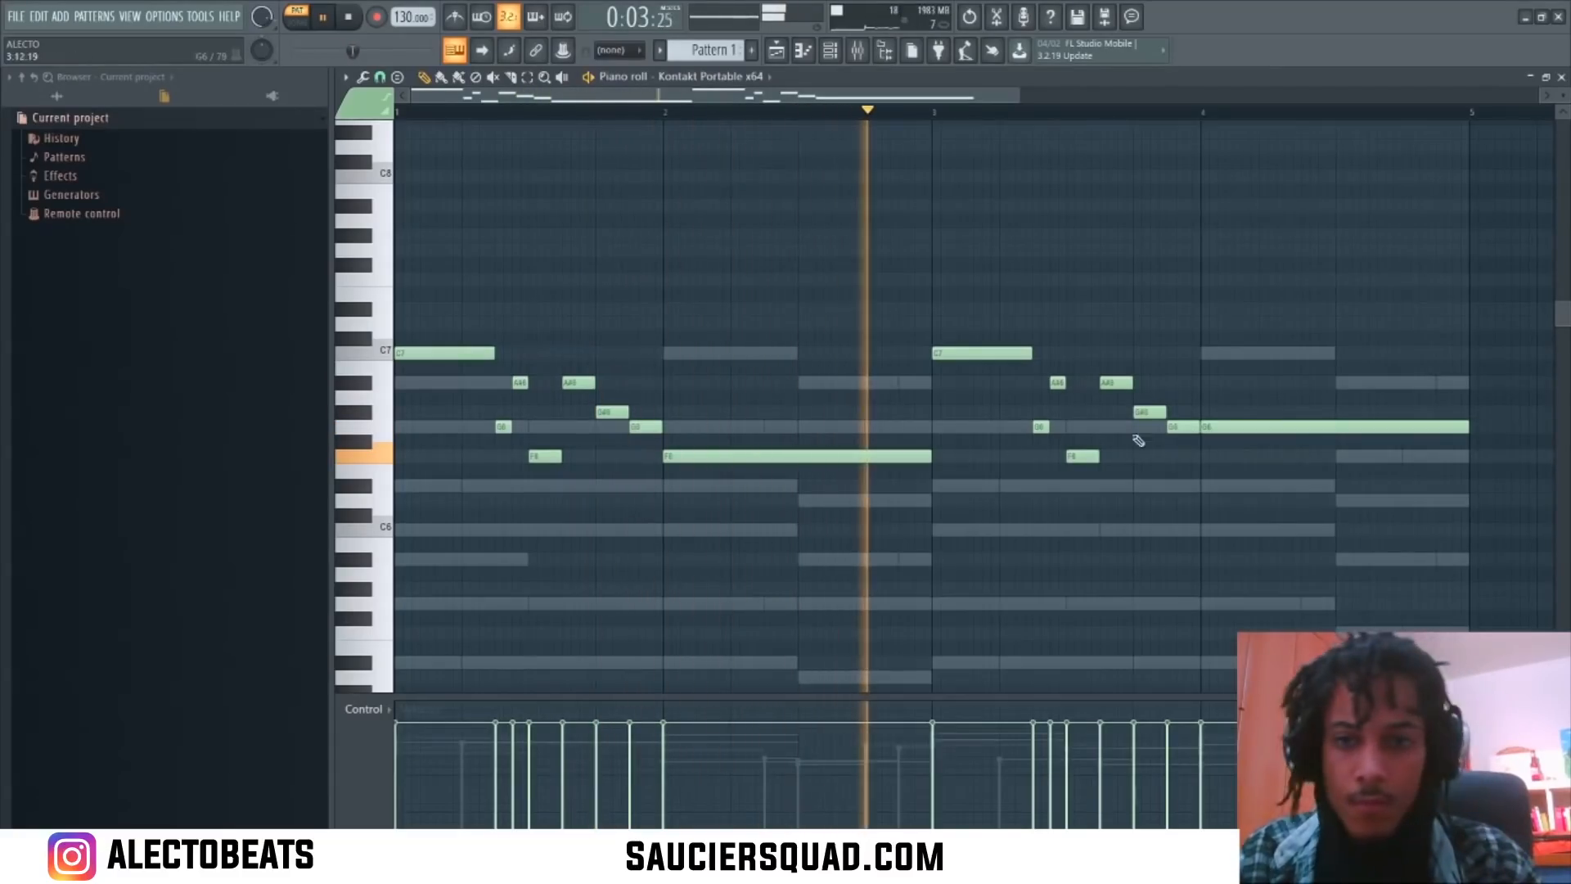
drag(1216, 428, 1222, 457)
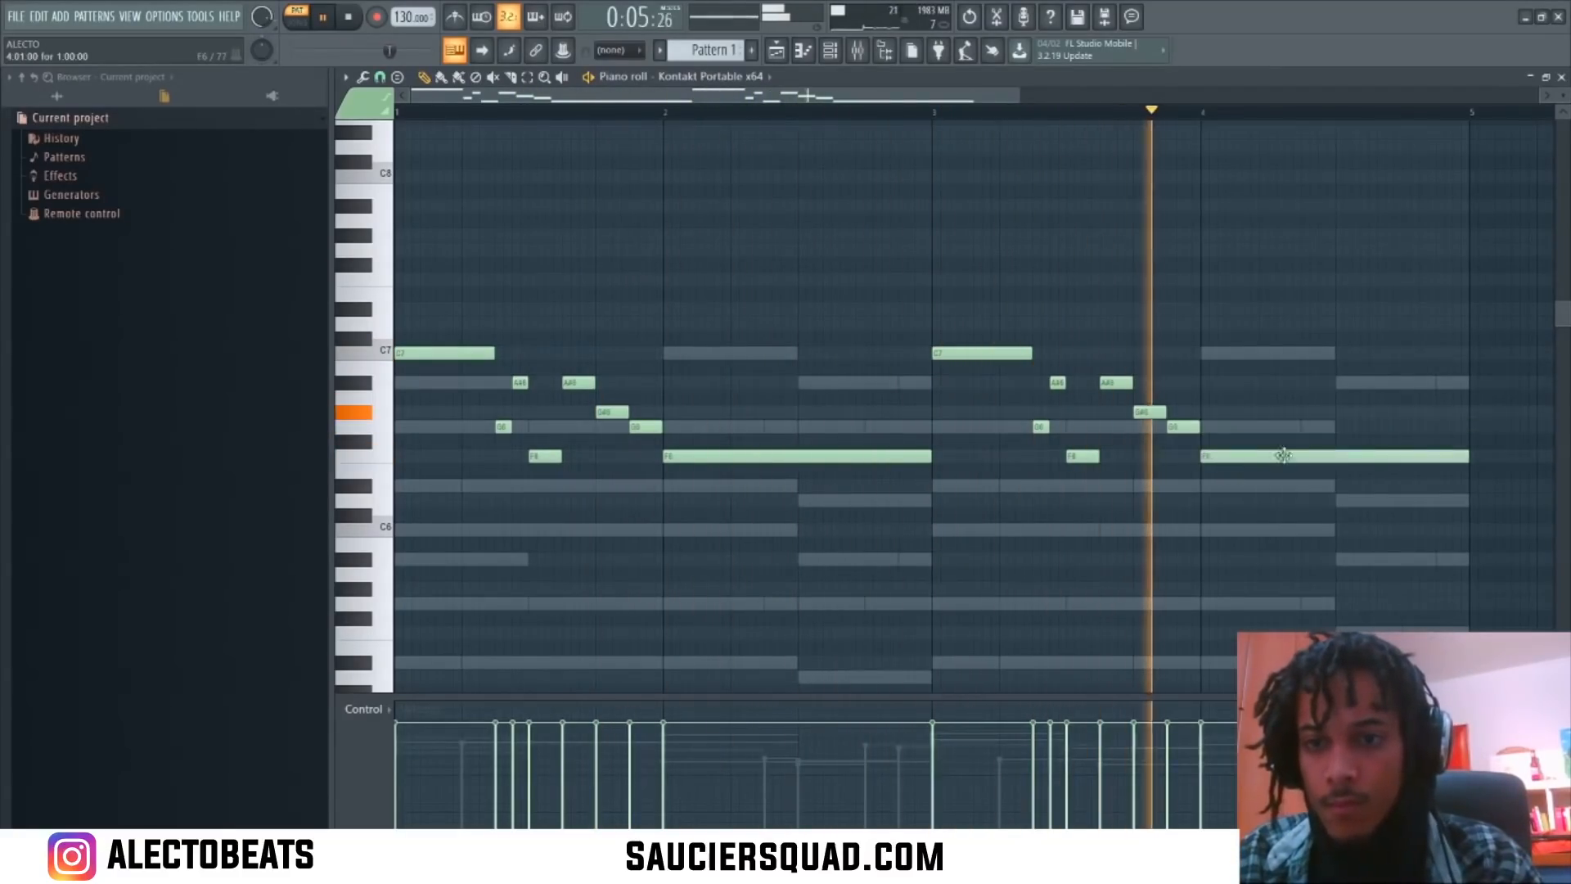
Step: Add a D#6 note at beat 3 of bar 4, trim it and the preceding F6 to about half a bar, and listen
key(space)
click(1339, 482)
drag(1339, 484, 1339, 498)
key(space)
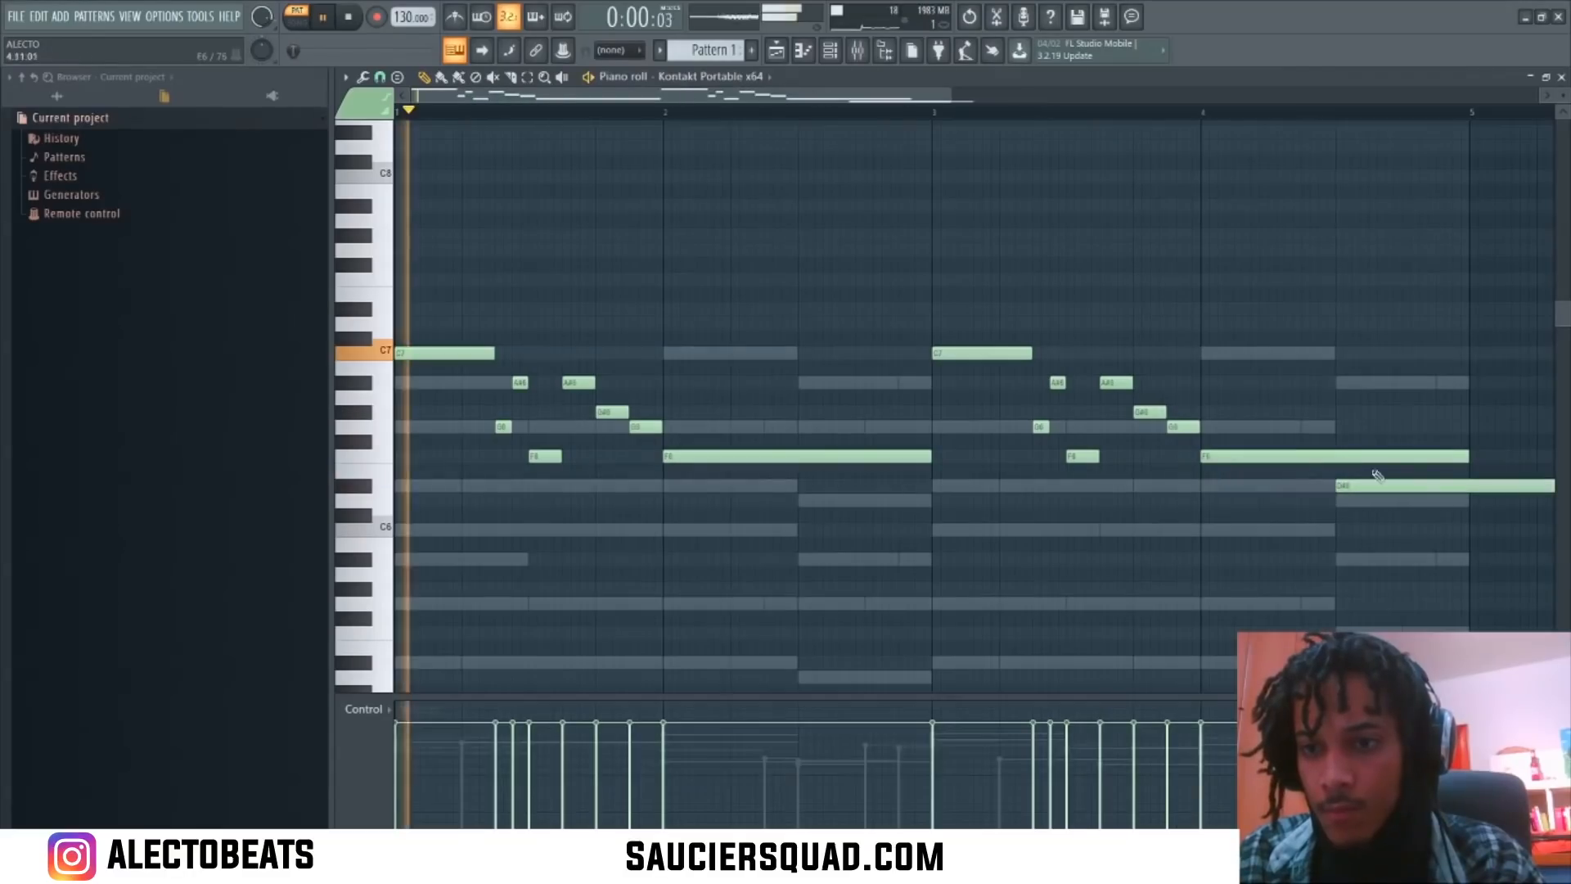
drag(949, 97, 1267, 115)
drag(1151, 486, 1075, 486)
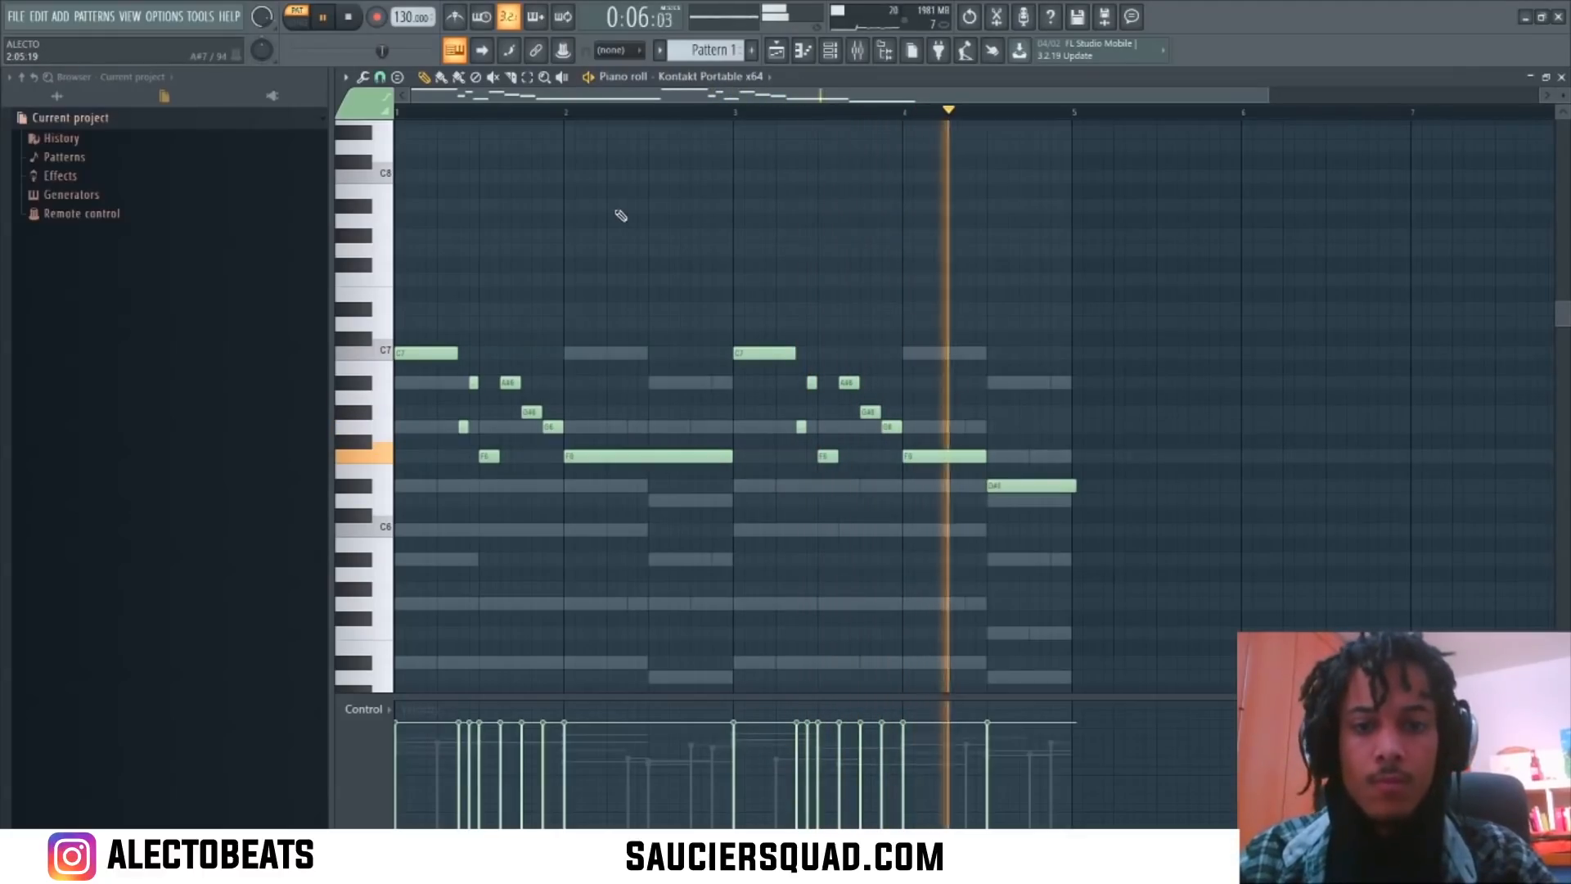
key(space)
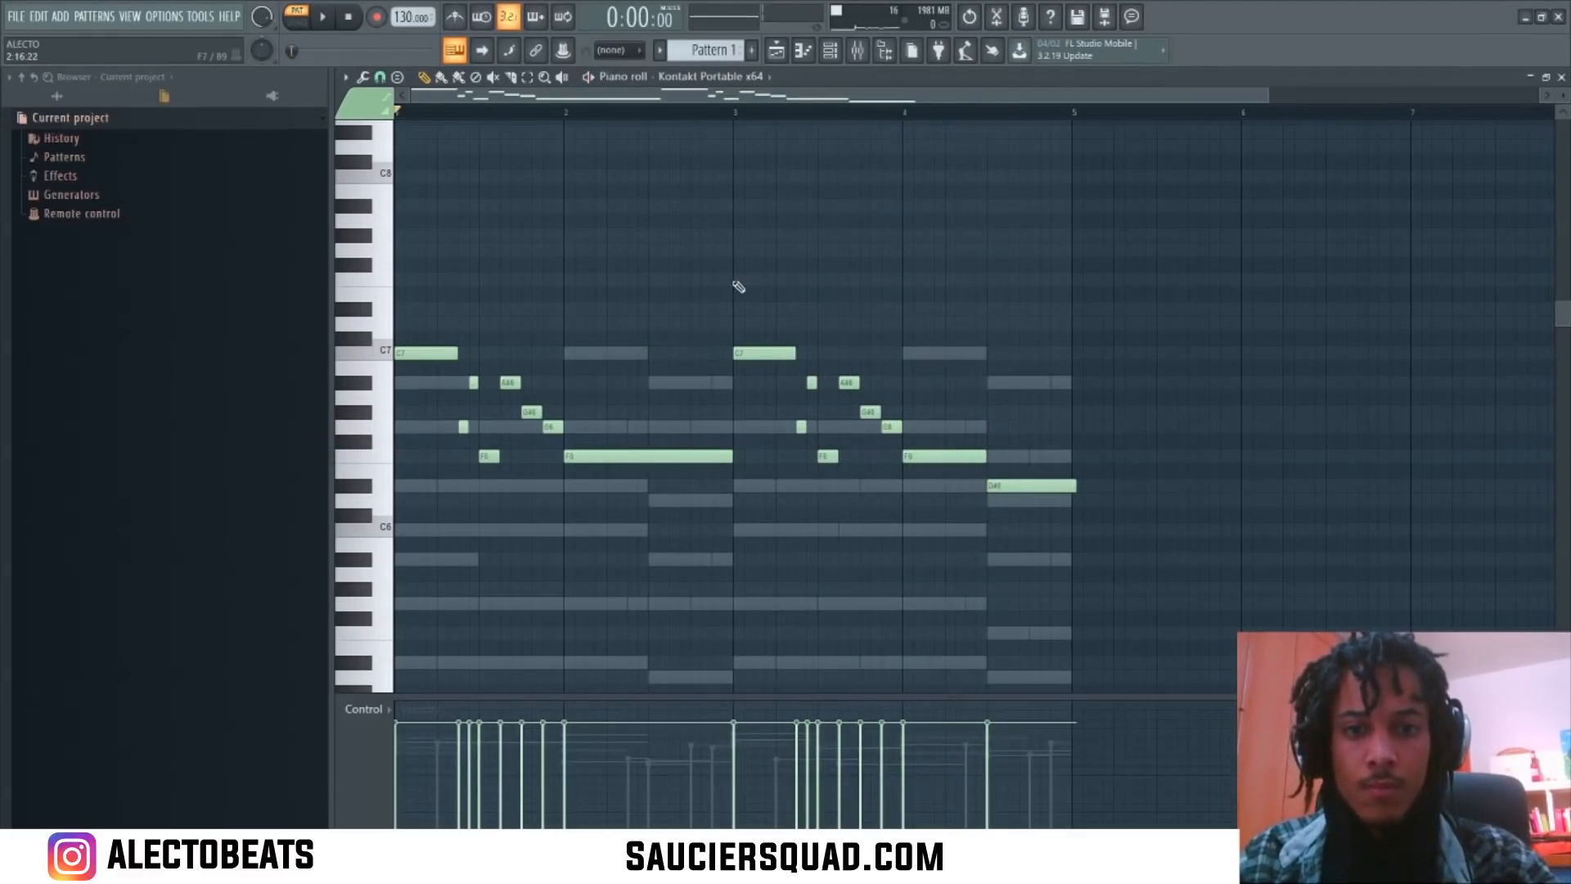
Step: Humanize the Kontakt melody's note levels with the Riff Machine on the existing score, lowering the volume level, and accept
key(alt+c)
key(space)
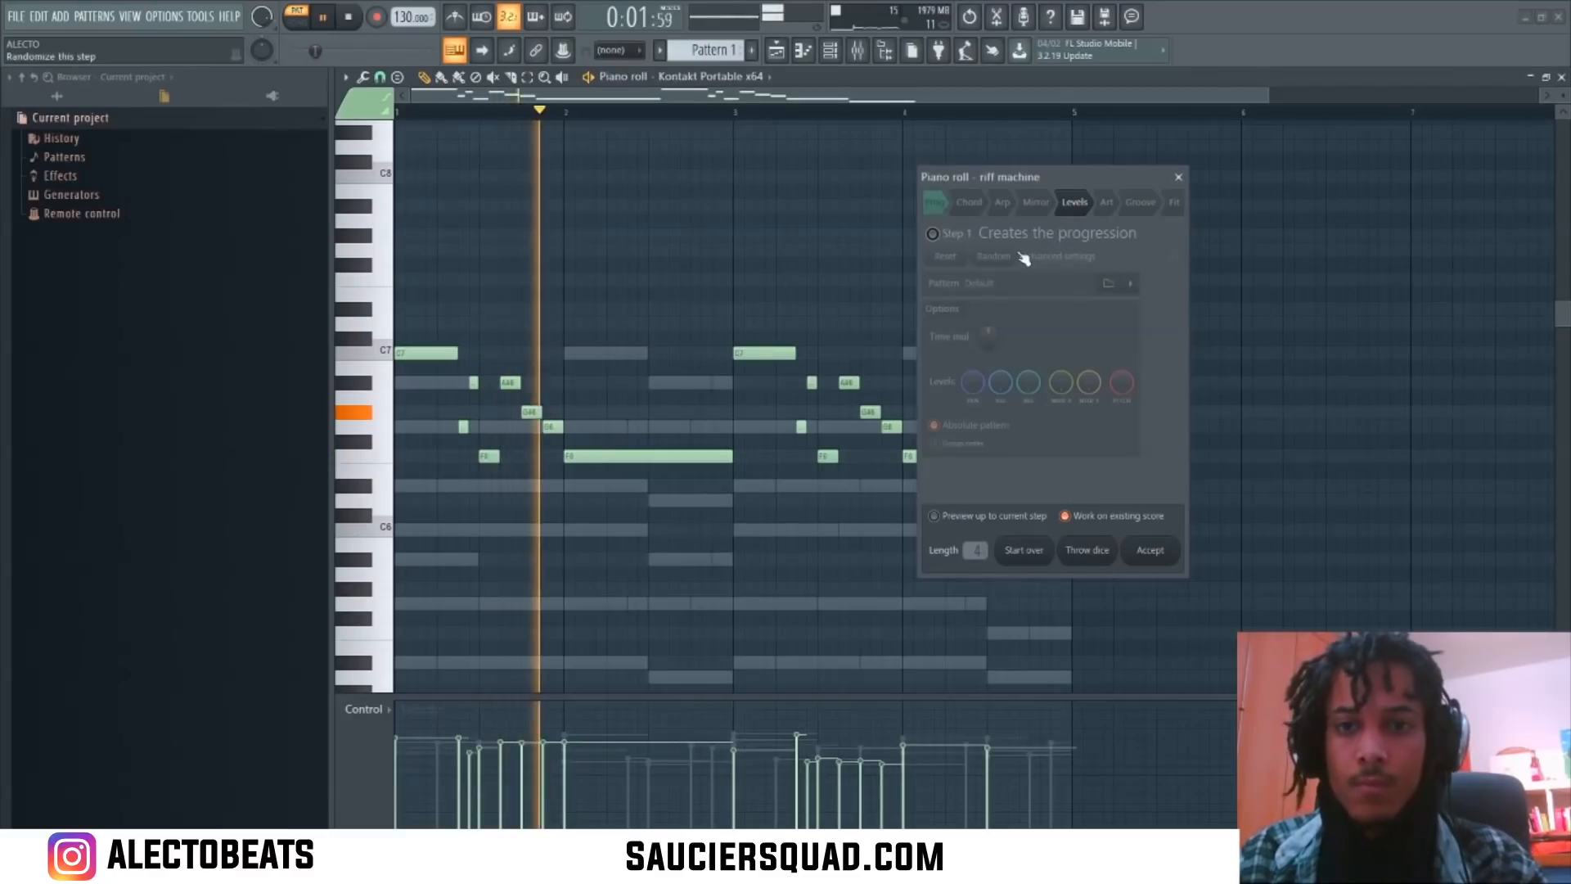
click(1071, 203)
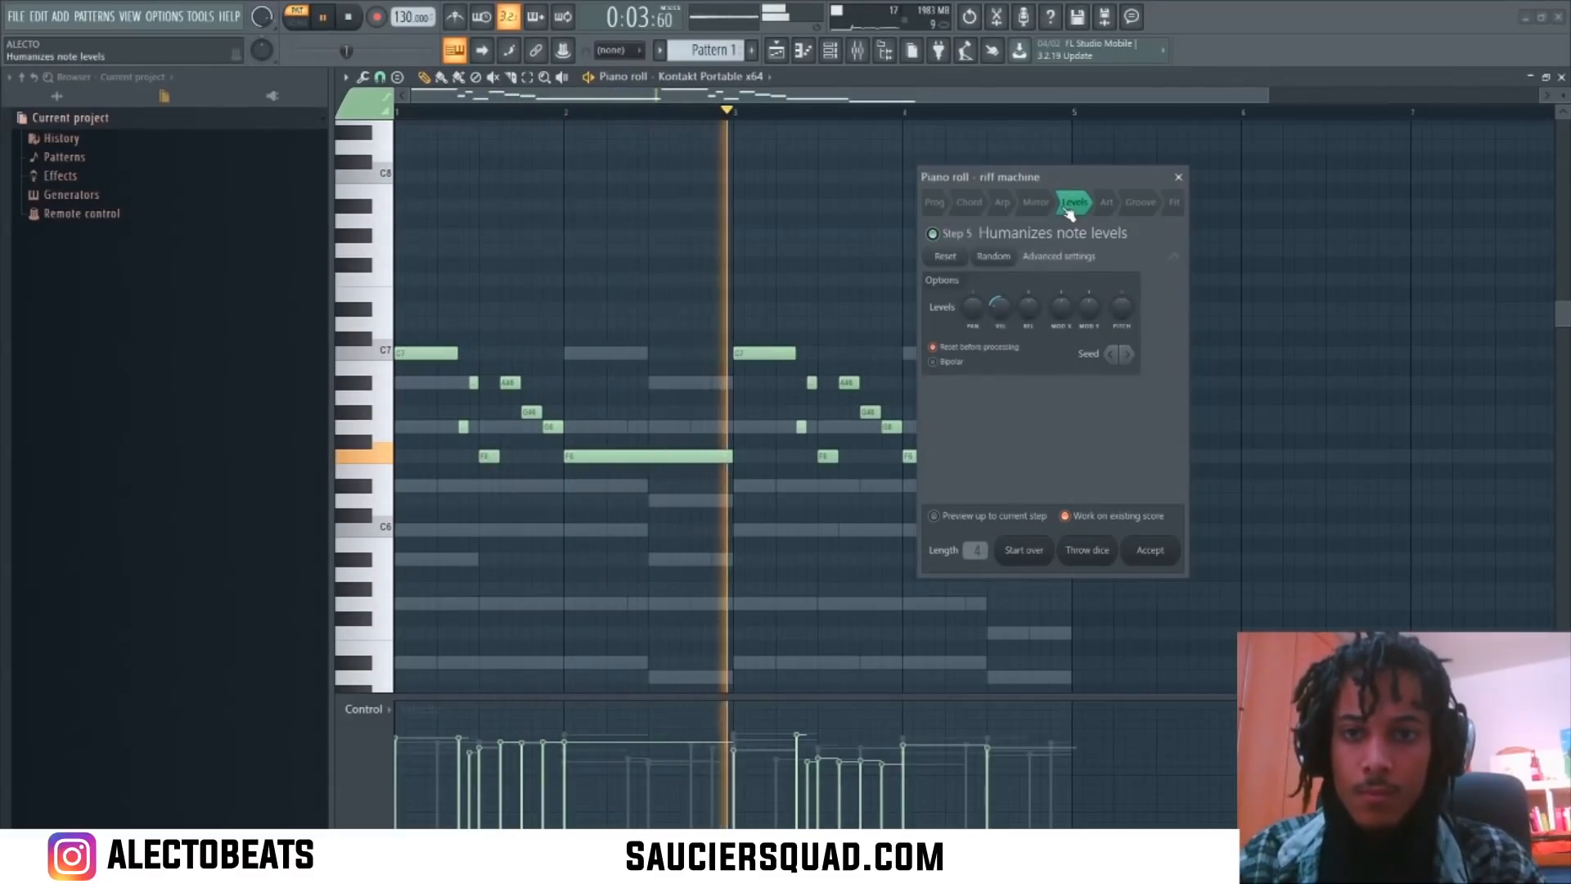
drag(998, 314, 998, 339)
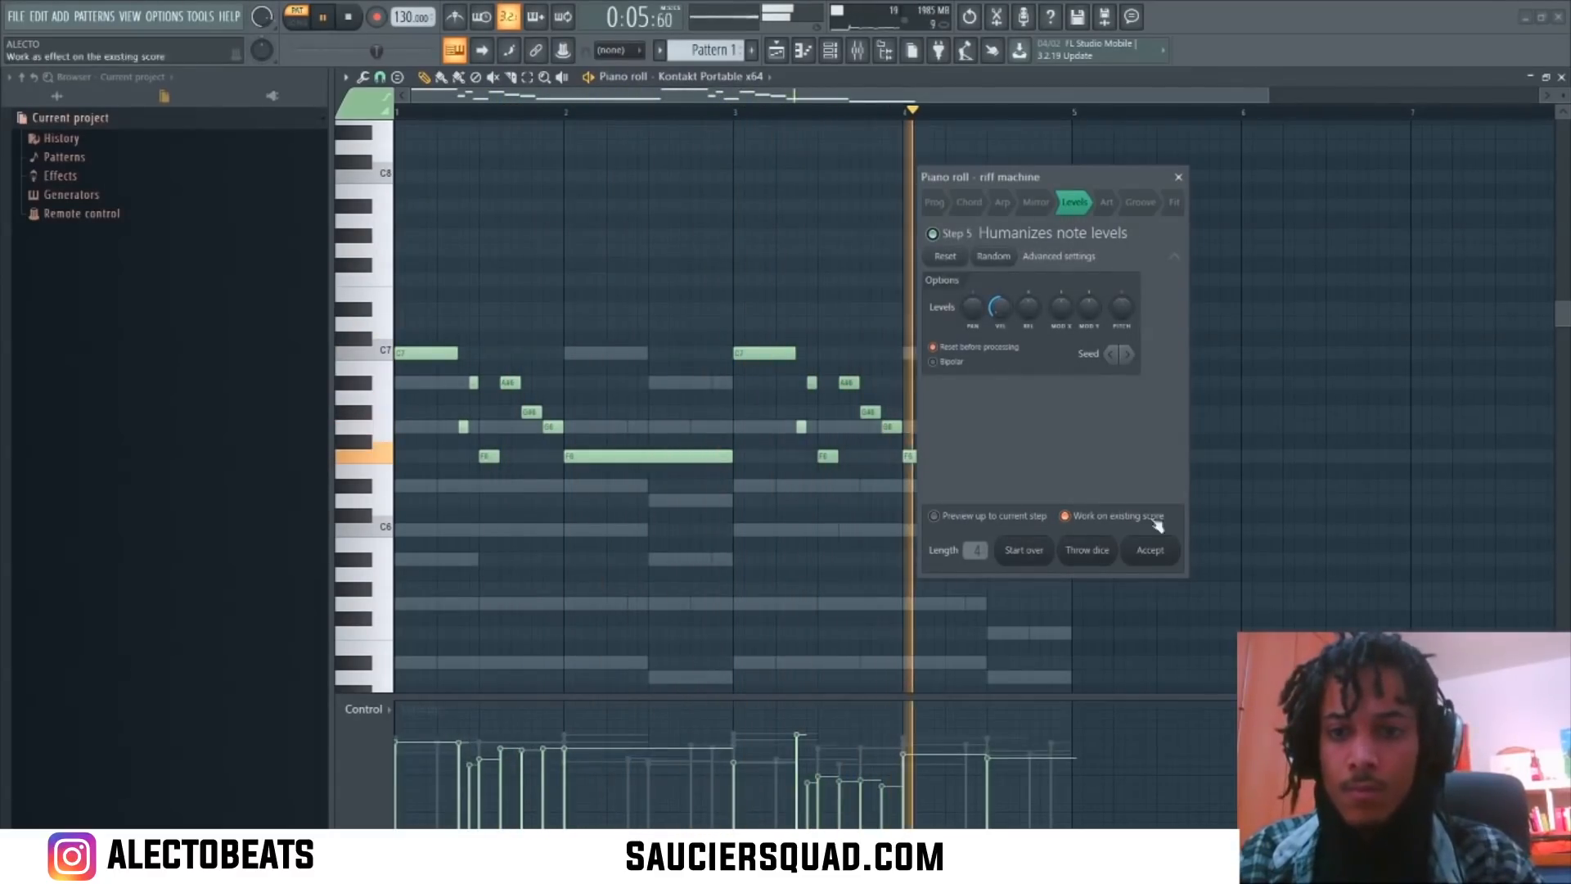
click(1150, 550)
Step: Listen to the humanized melody over the chords, stop playback, and open the channel rack
key(F6)
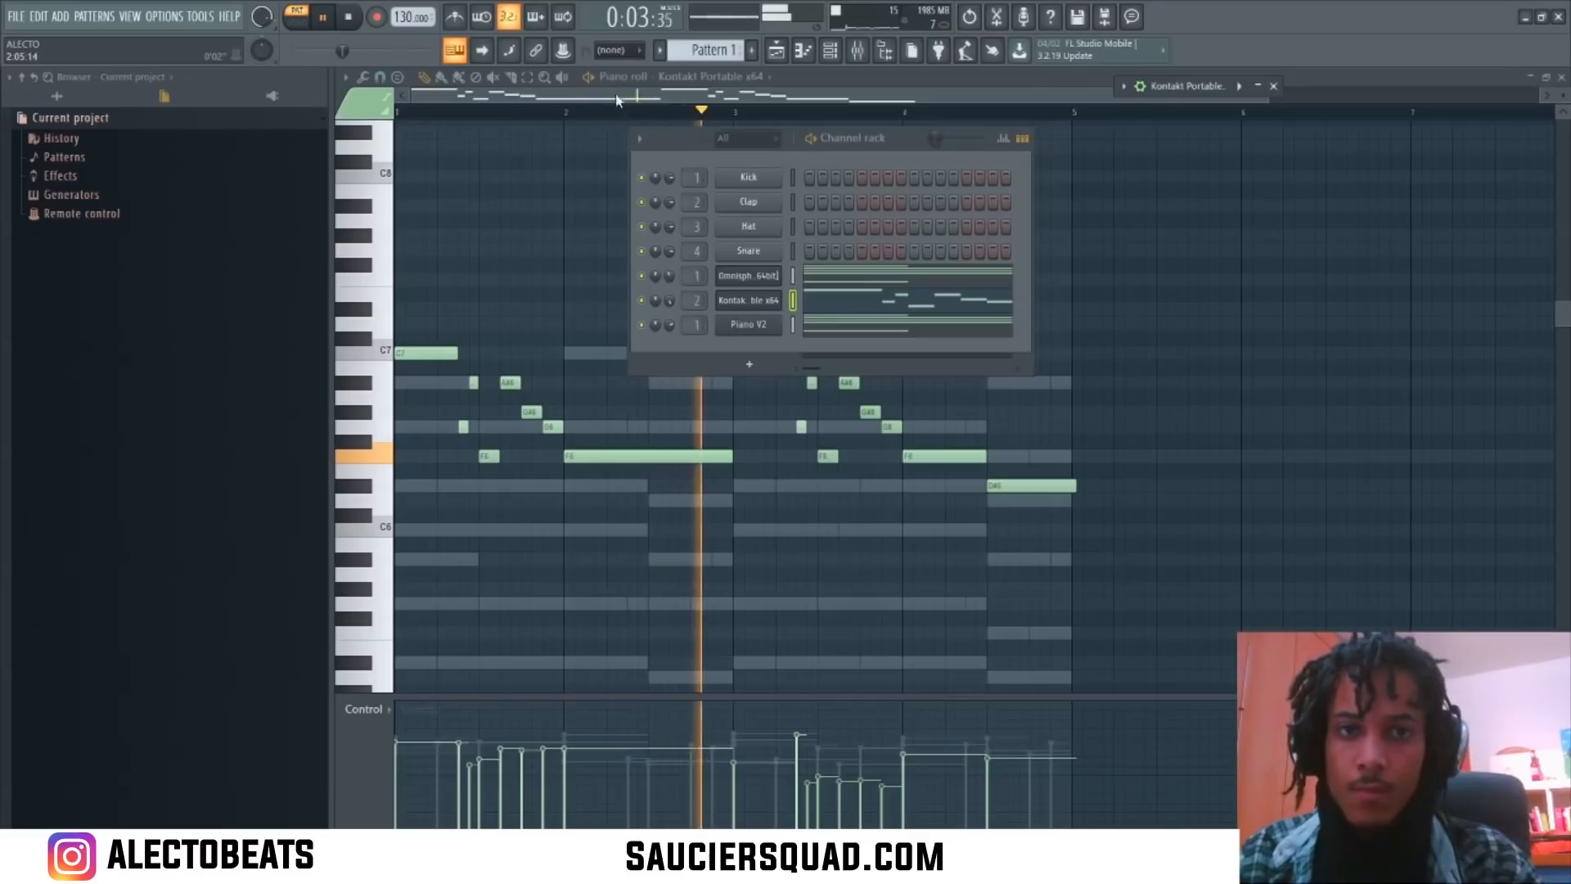
key(F6)
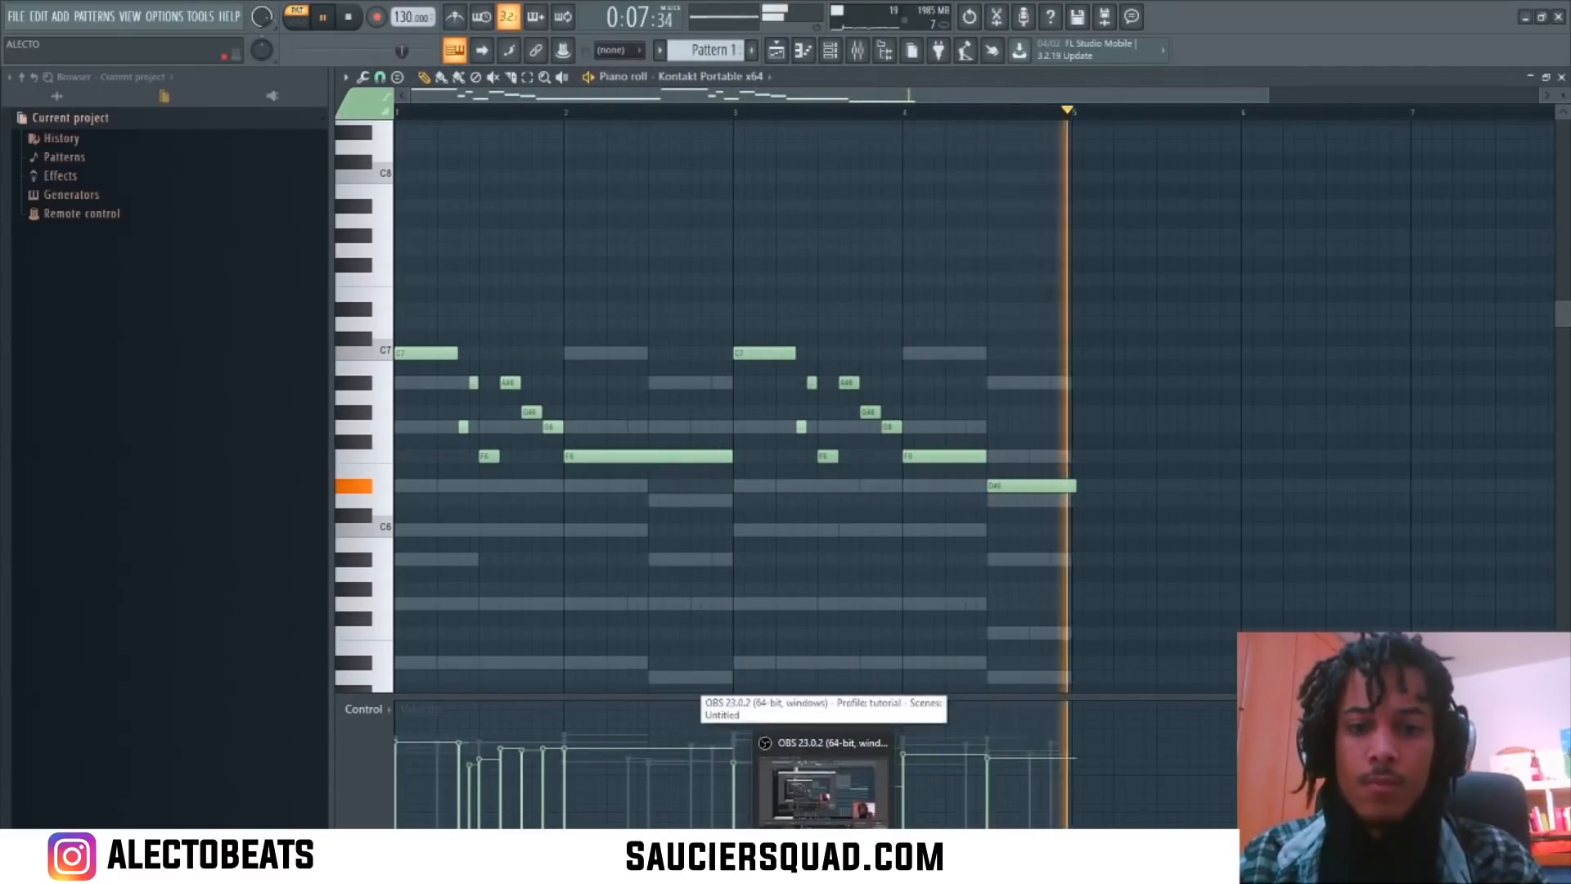
key(space)
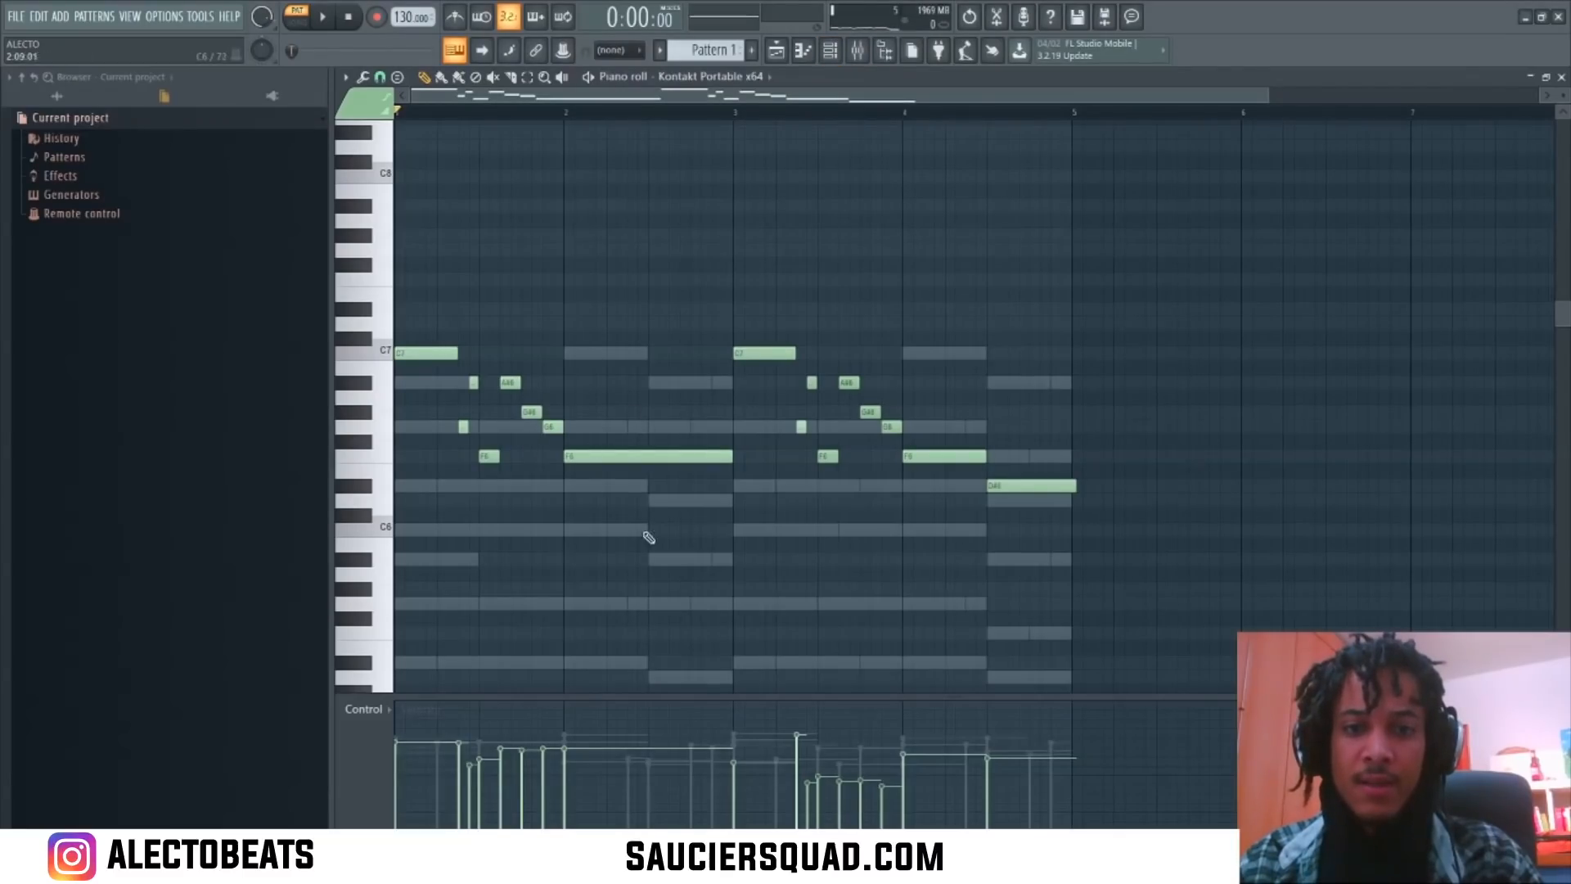
click(832, 54)
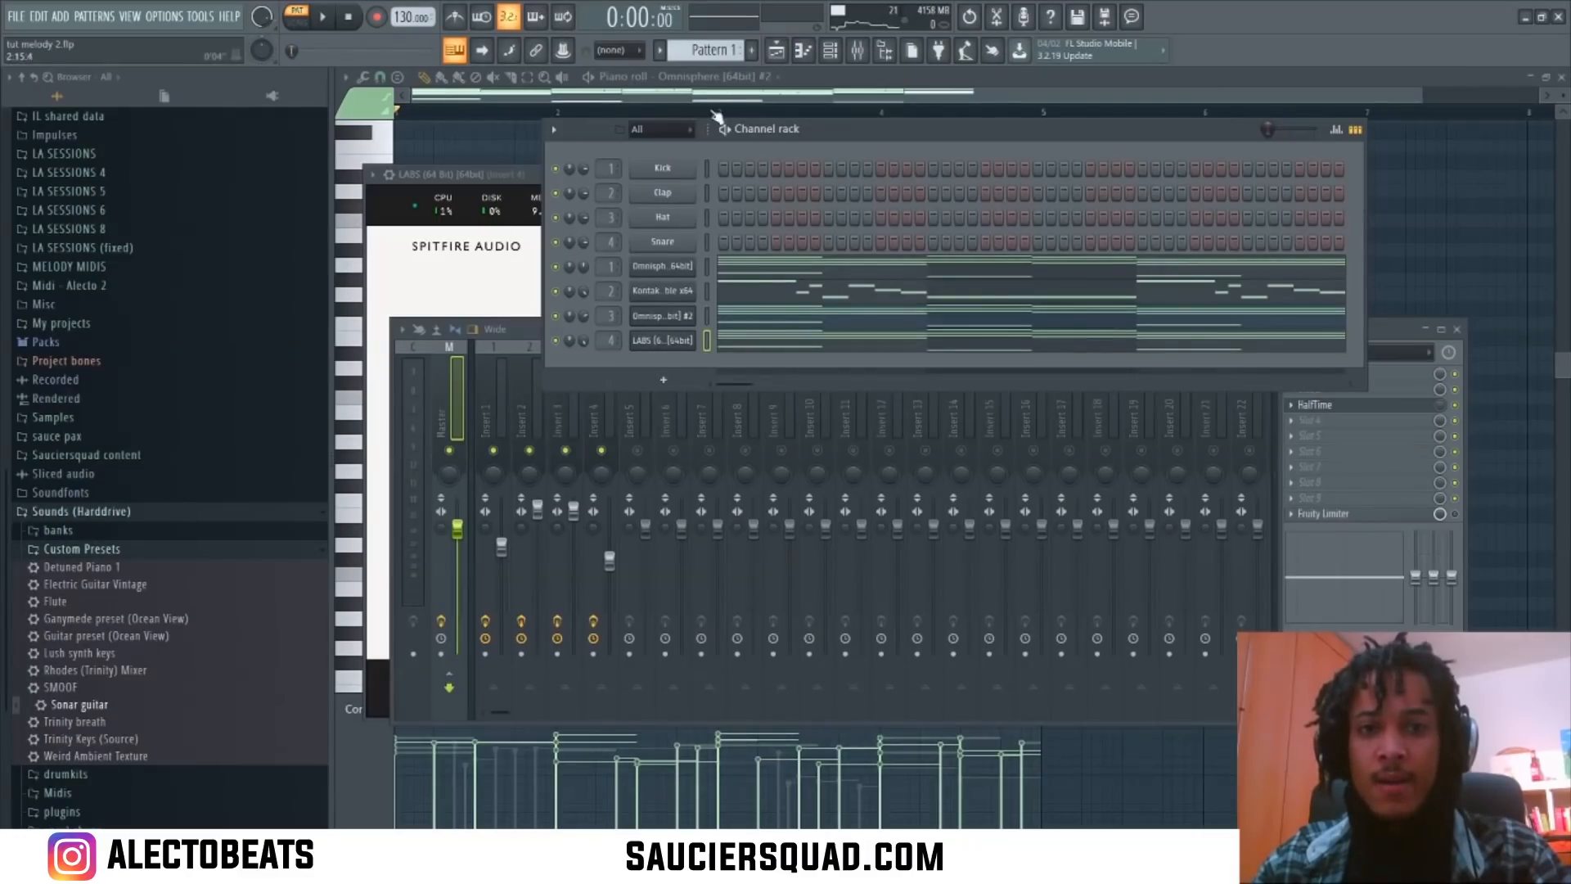
Step: Place Pattern 1 at bar 1 of Track 1 in the playlist and set the snap to Bar
click(776, 52)
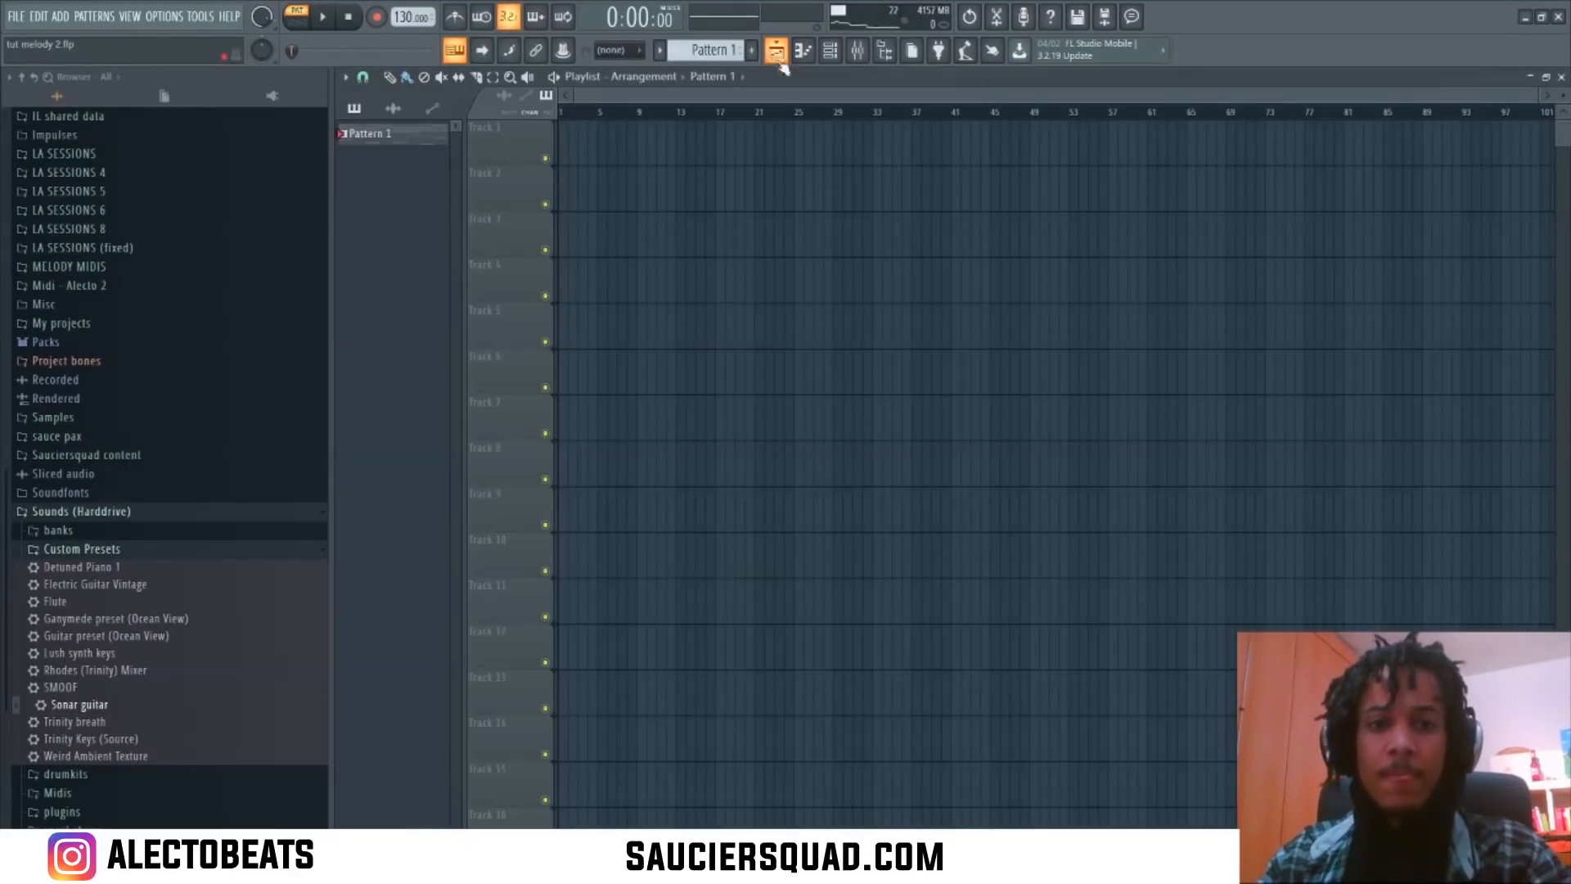
click(568, 150)
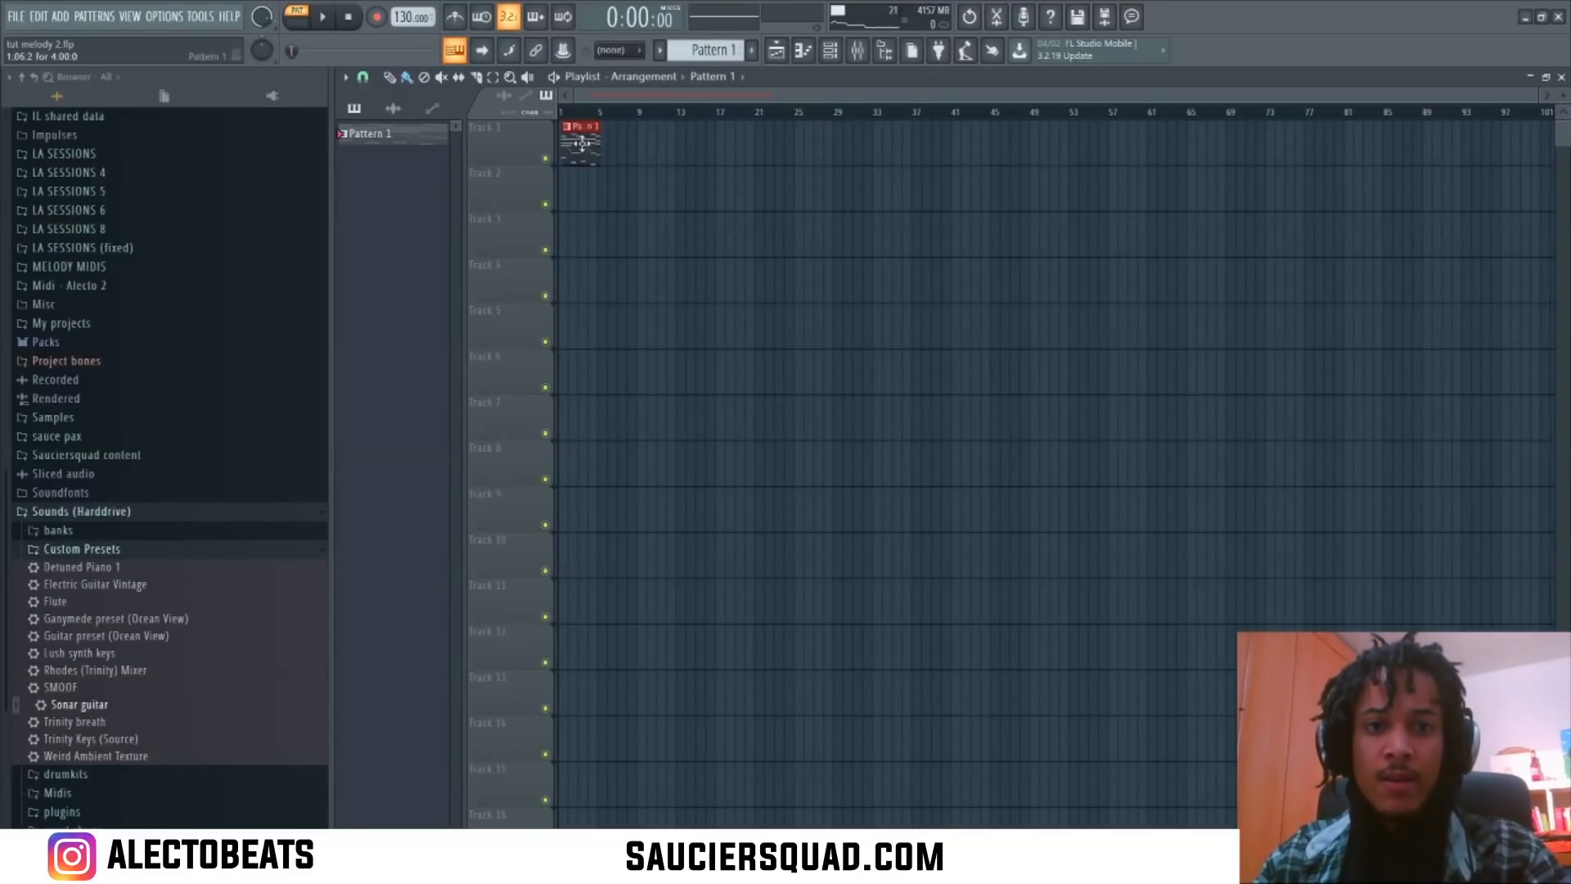
drag(1537, 95, 1429, 96)
click(362, 80)
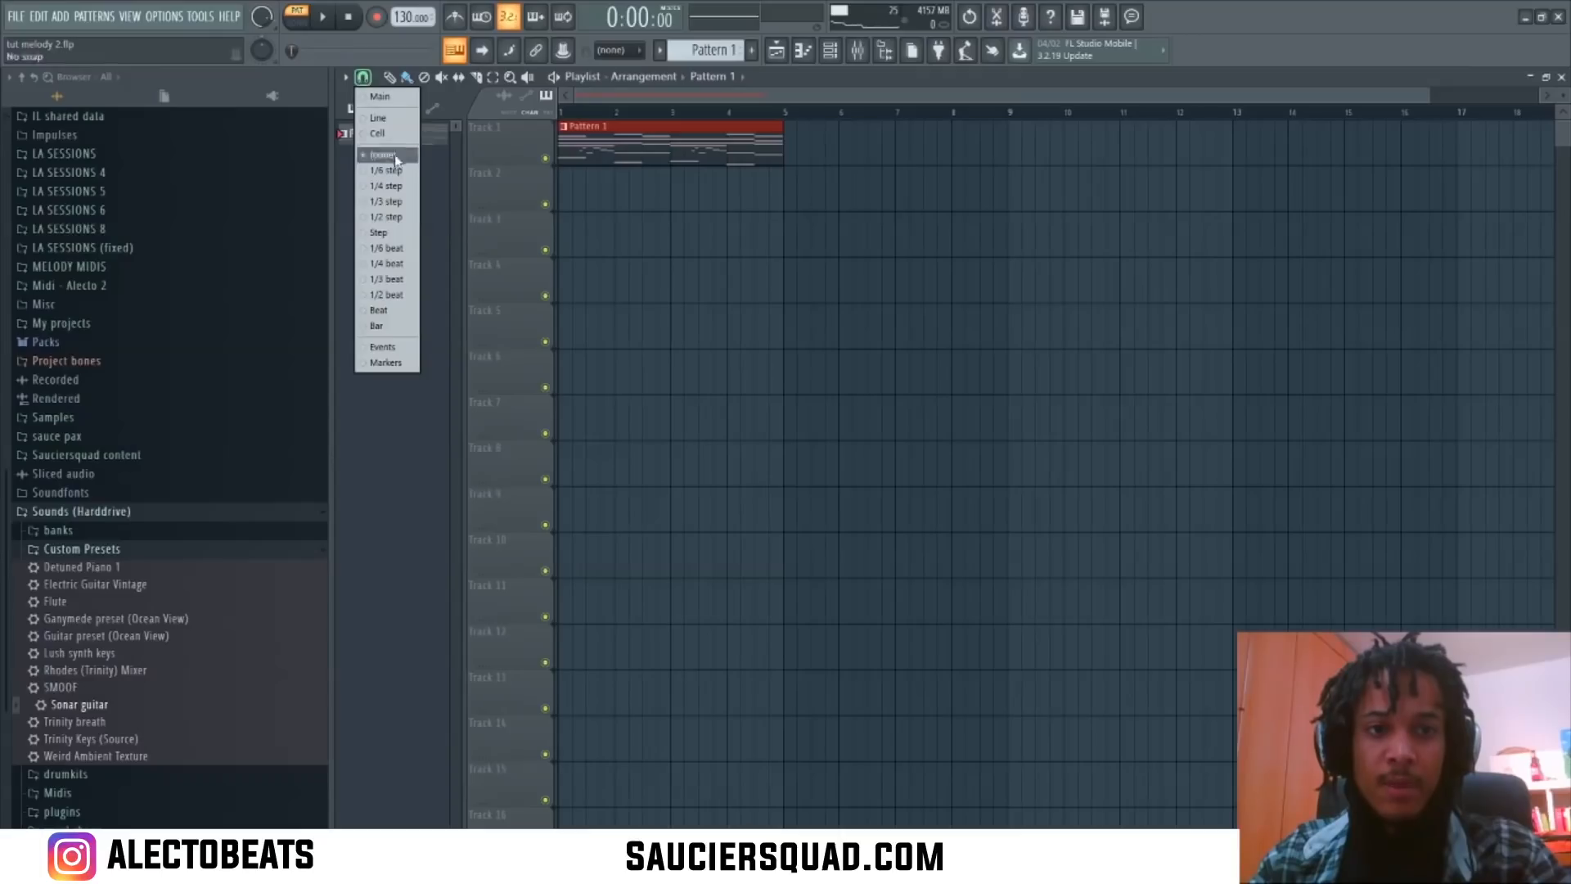
click(384, 332)
Step: Add three more Pattern 1 clips on Track 1, starting at bars 5, 9 and 13
drag(795, 142, 1043, 134)
click(799, 139)
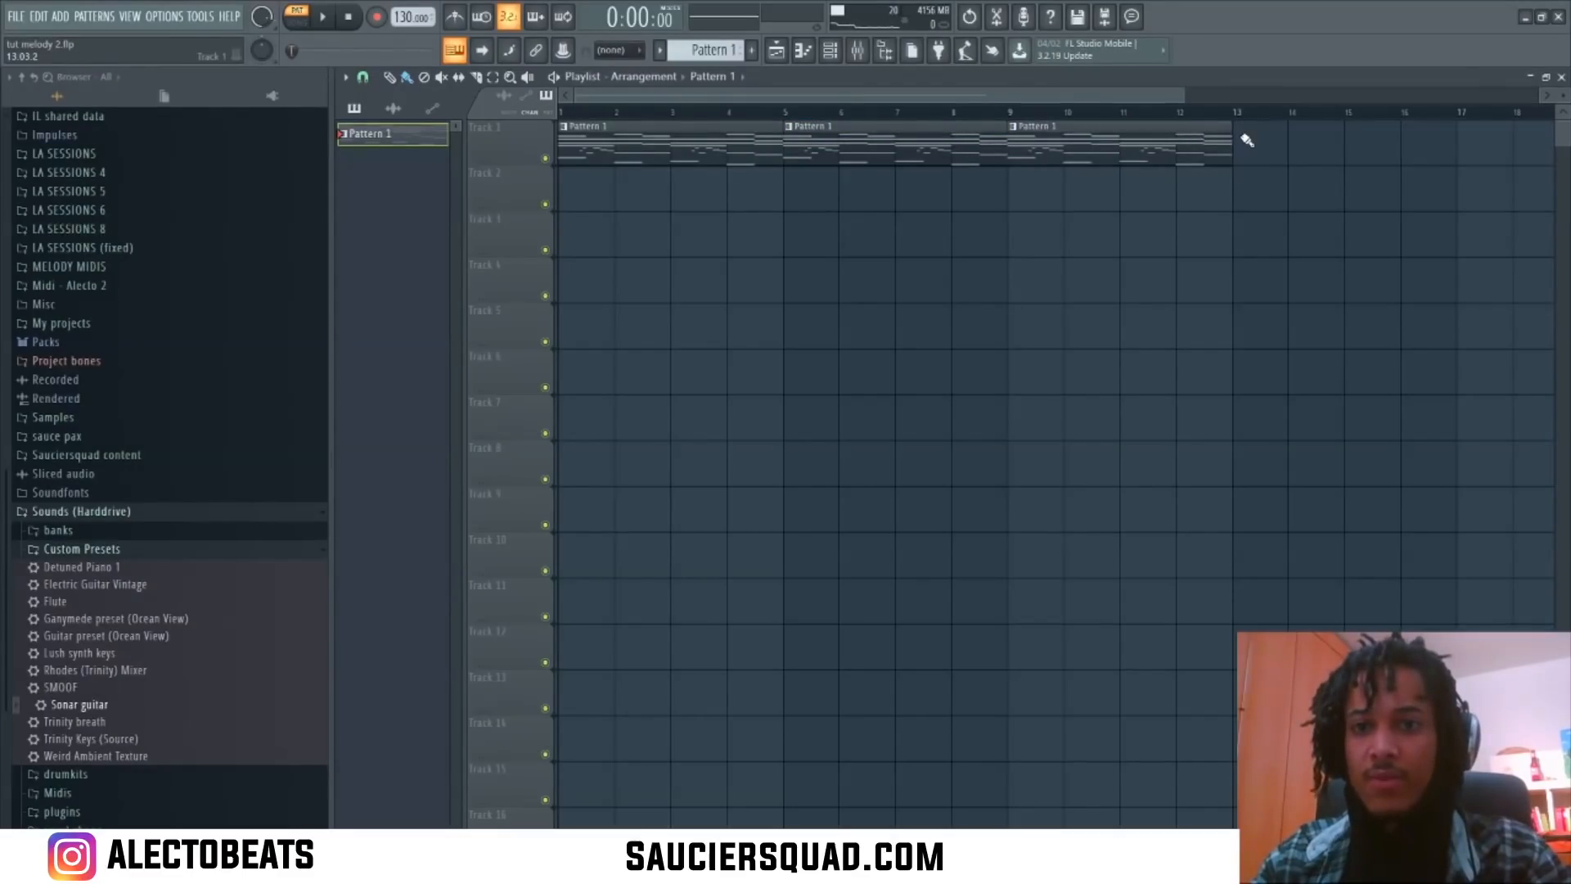
click(1247, 139)
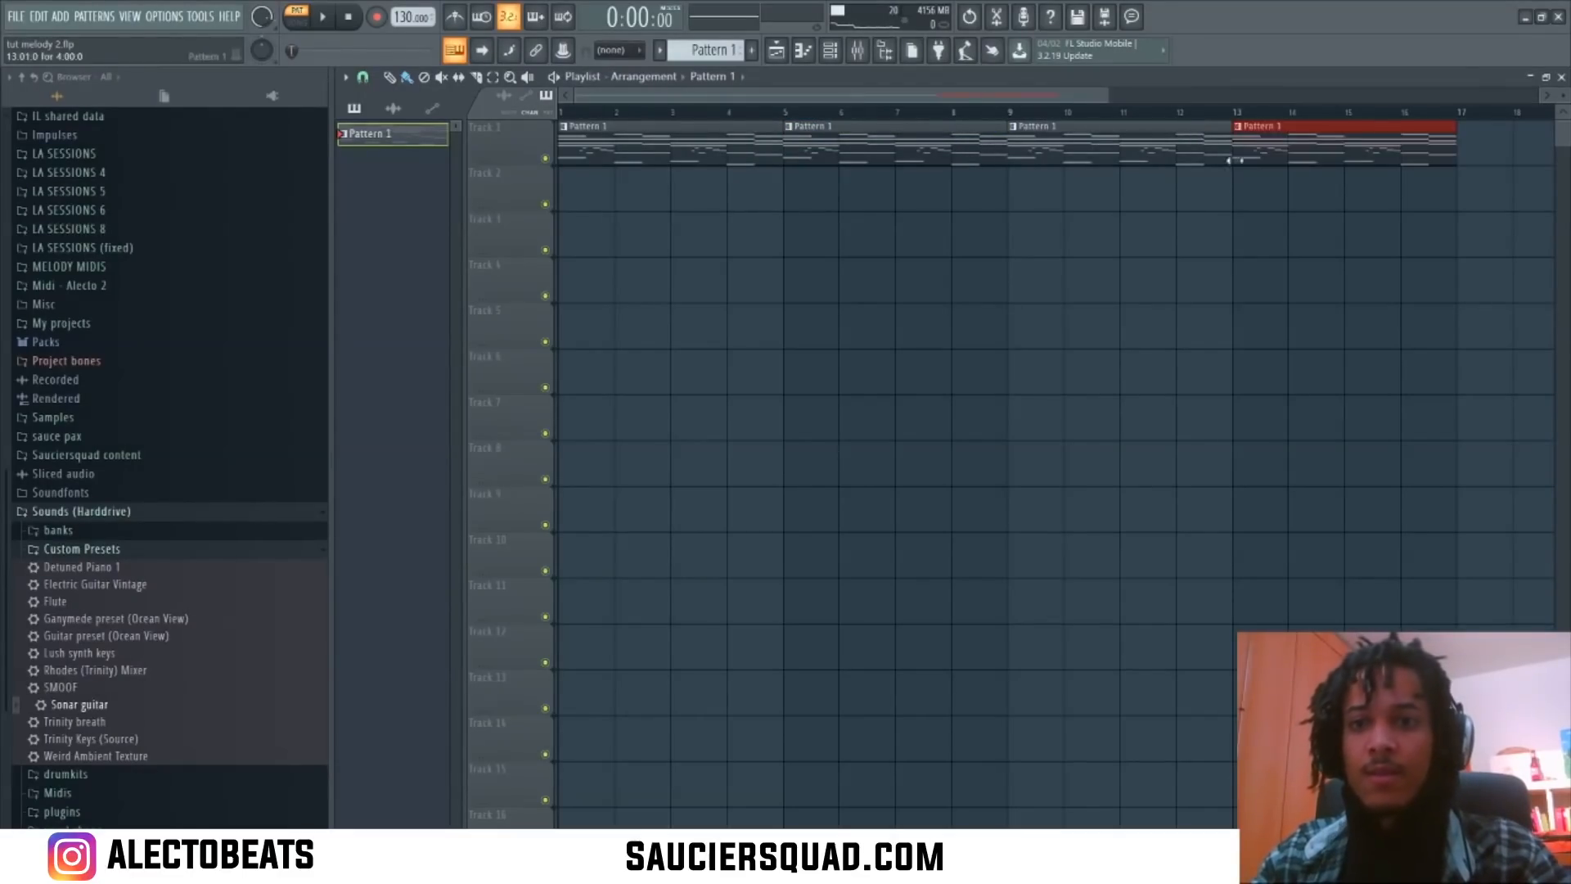
Step: Make the Pattern 1 clip at bar 5 unique
right_click(790, 137)
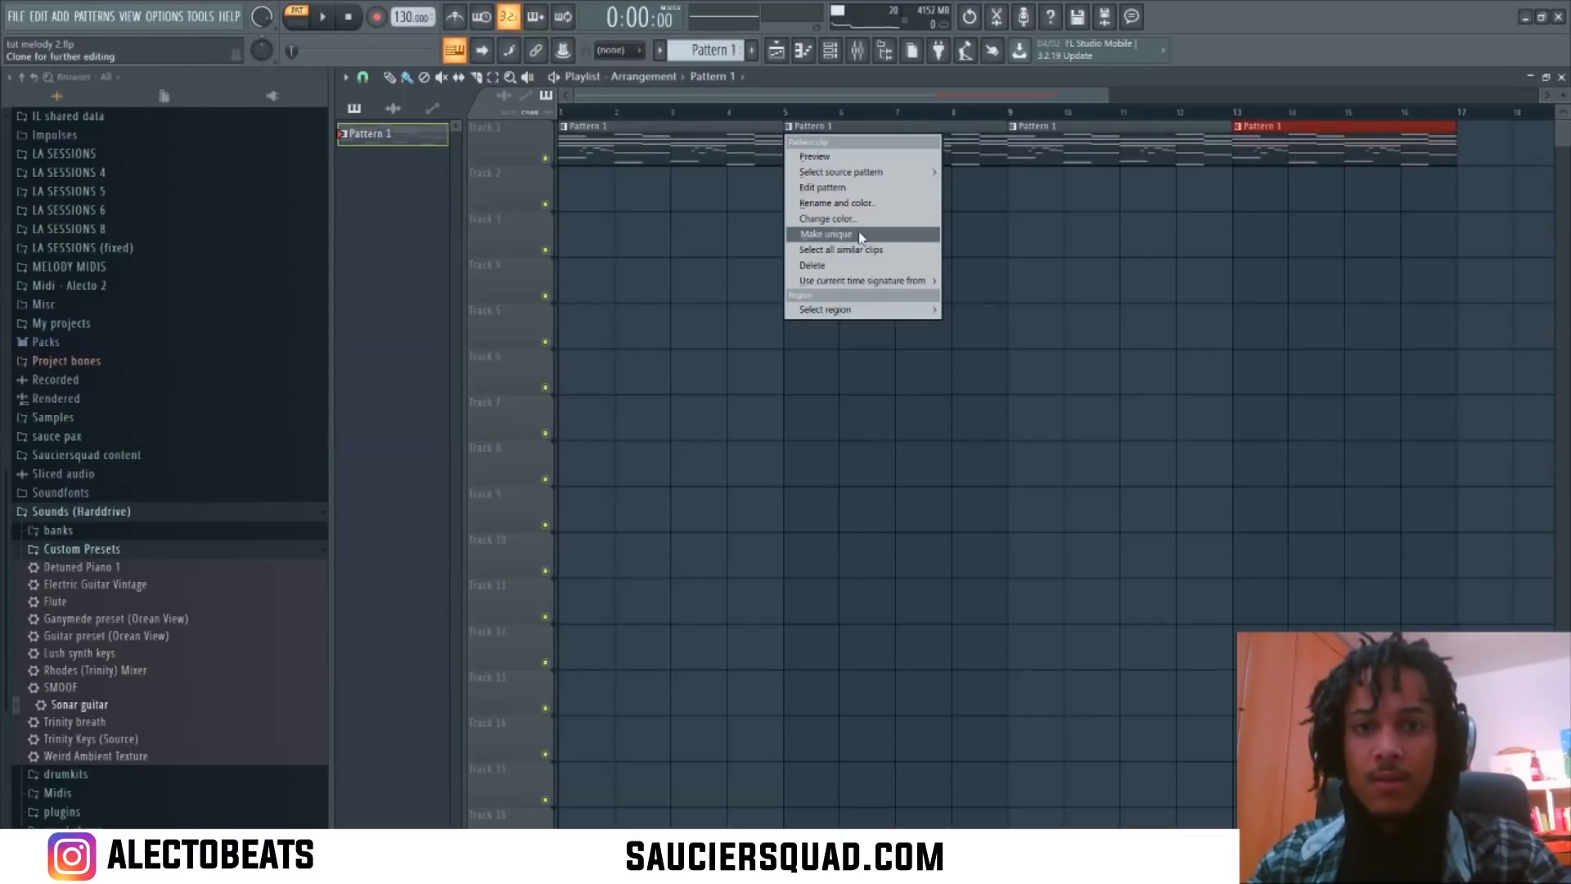